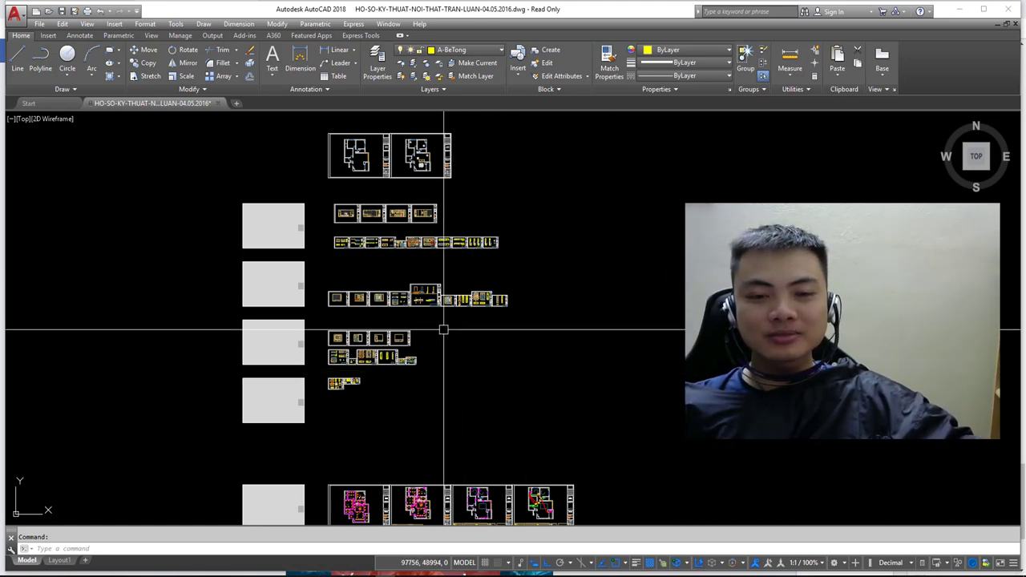
Step: Pan across the interior-design sheet layout and zoom in on the top-left floor plan sheet
{"action": "middle_click_drag", "start_coordinate": [447, 327], "coordinate": [472, 392]}
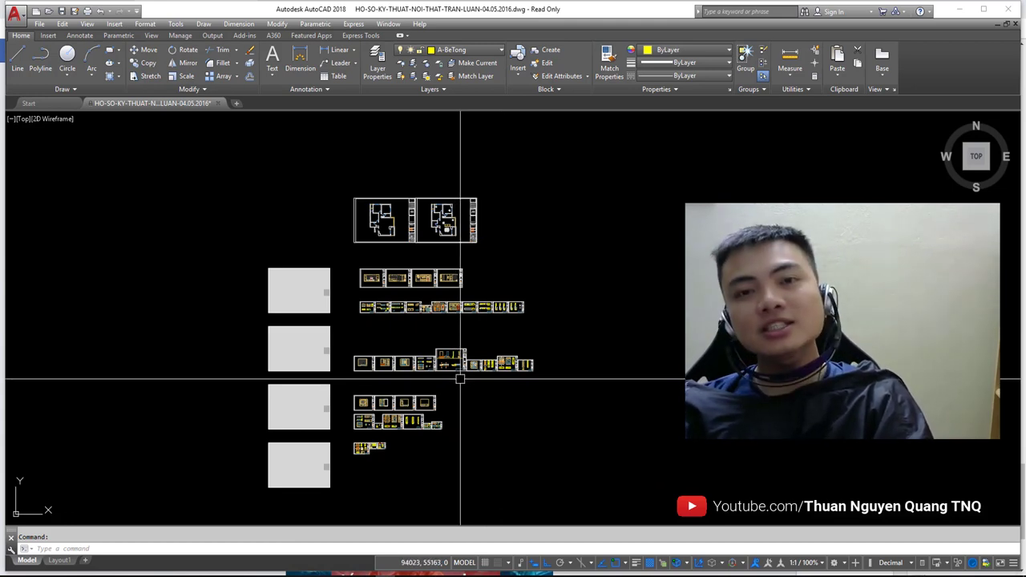
{"action": "scroll", "coordinate": [378, 275], "scroll_direction": "up", "scroll_amount": 2}
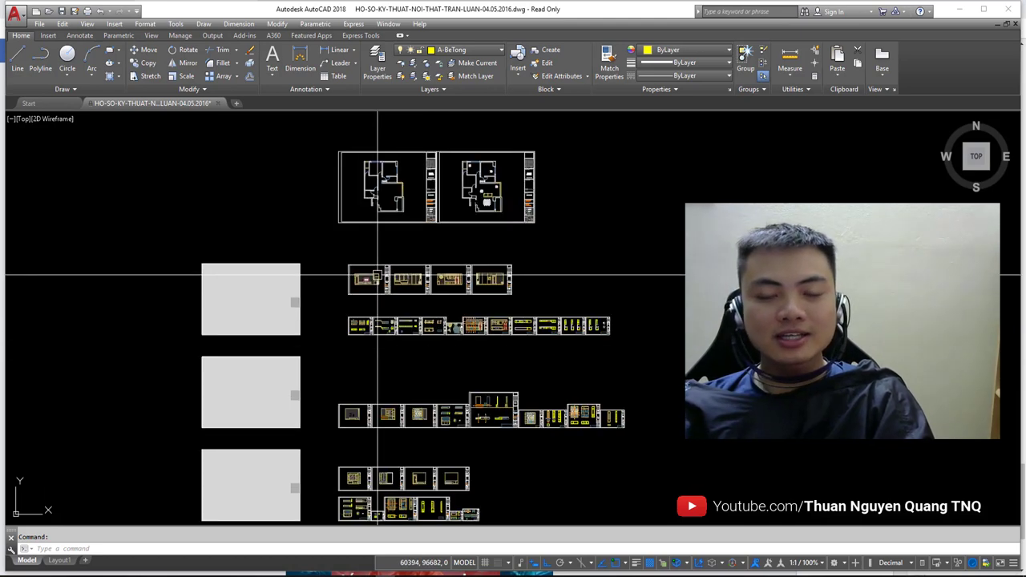
{"action": "middle_click_drag", "start_coordinate": [398, 244], "coordinate": [417, 336]}
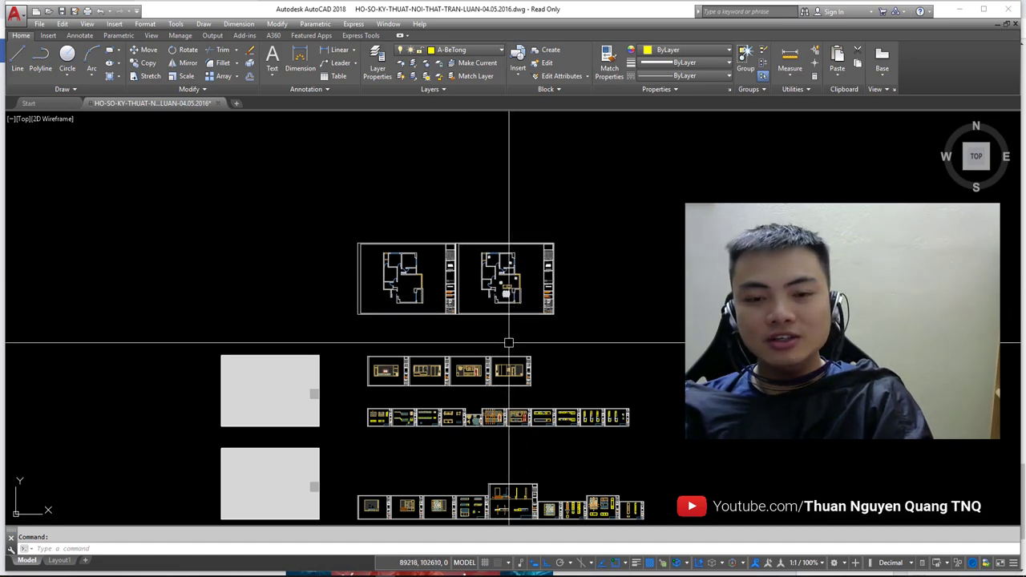
{"action": "middle_click_drag", "start_coordinate": [509, 342], "coordinate": [551, 326]}
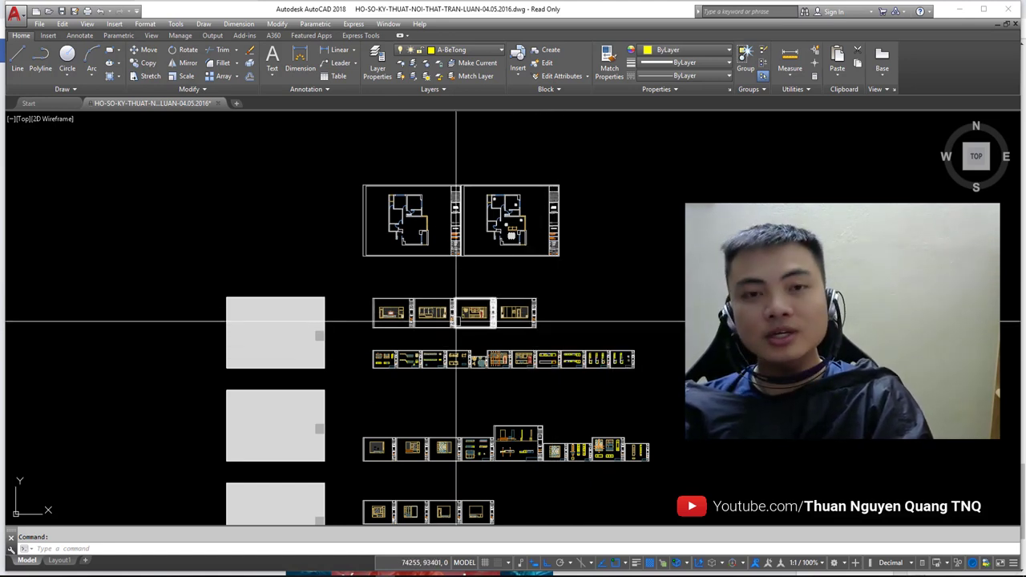
Step: Zoom into the floor plan rooms, then pan down to the detail sheet rows and zoom out
{"action": "scroll", "coordinate": [524, 206], "scroll_direction": "up", "scroll_amount": 8}
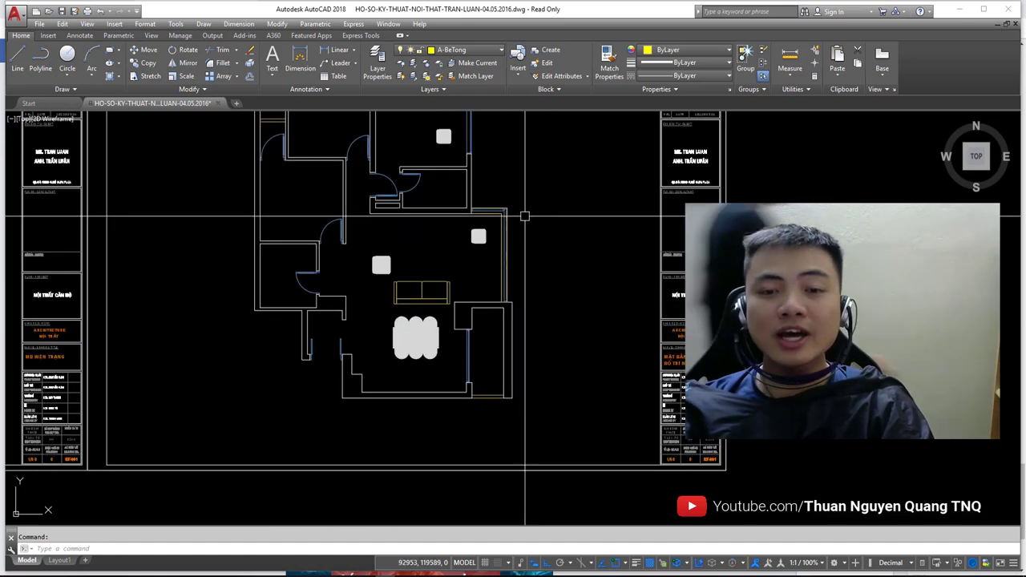
{"action": "mouse_move", "coordinate": [526, 213]}
{"action": "middle_mouse_down"}
{"action": "mouse_move", "coordinate": [528, 319]}
{"action": "mouse_move", "coordinate": [593, 405]}
{"action": "middle_mouse_up"}
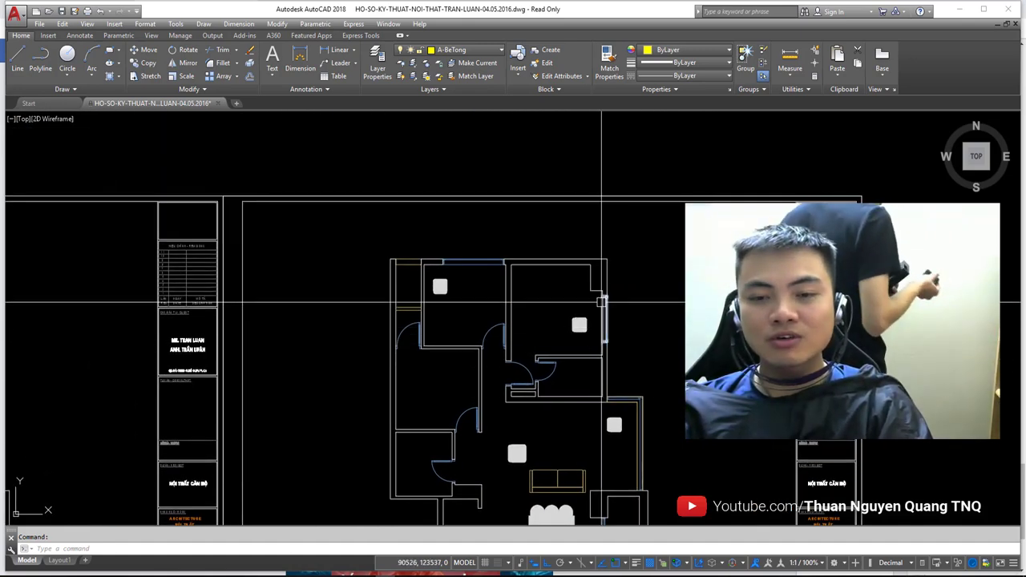
{"action": "scroll", "coordinate": [605, 294], "scroll_direction": "up", "scroll_amount": 2}
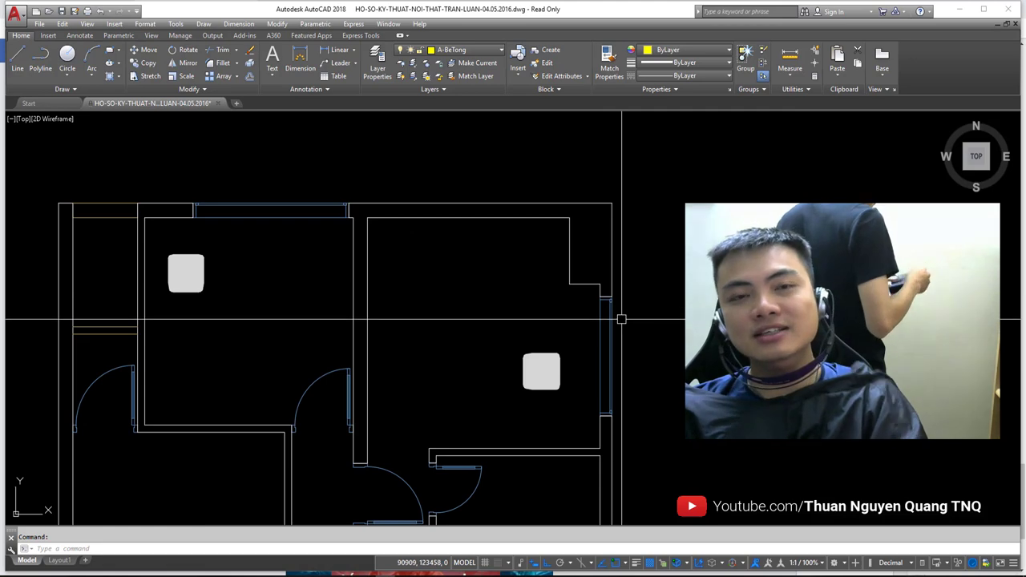
{"action": "scroll", "coordinate": [594, 329], "scroll_direction": "down", "scroll_amount": 5}
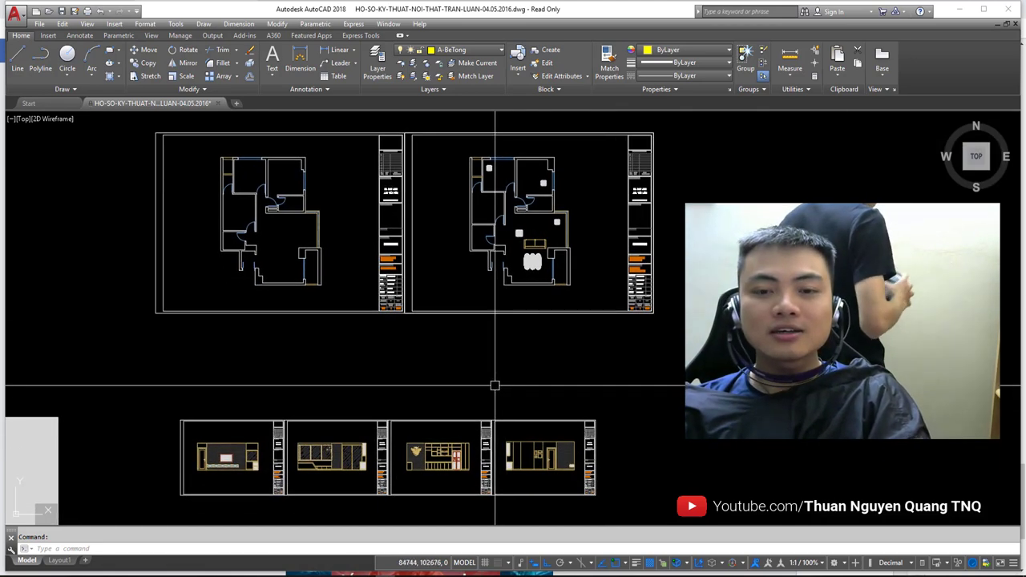
{"action": "middle_click_drag", "start_coordinate": [493, 385], "coordinate": [527, 294]}
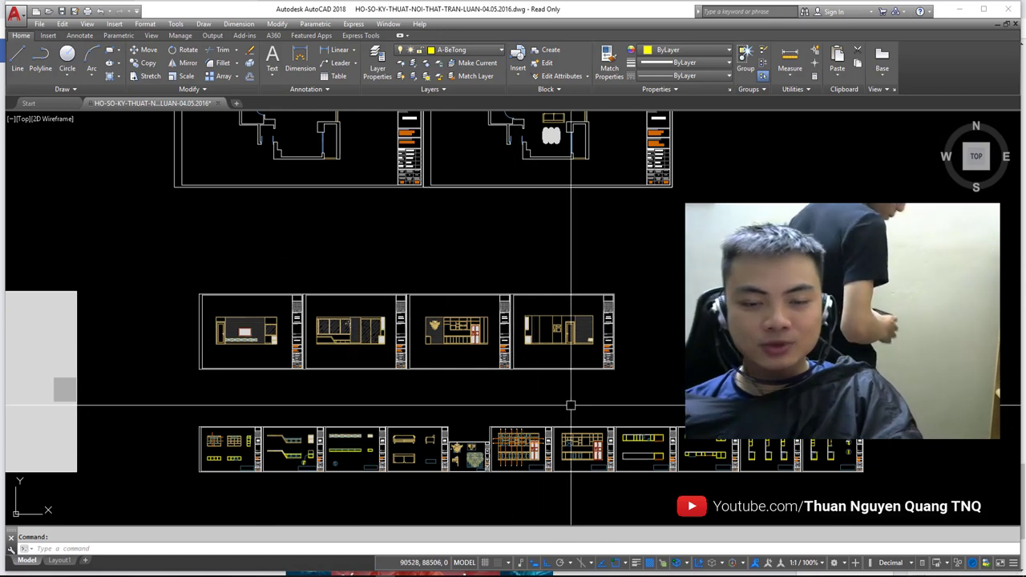
{"action": "scroll", "coordinate": [532, 378], "scroll_direction": "down", "scroll_amount": 2}
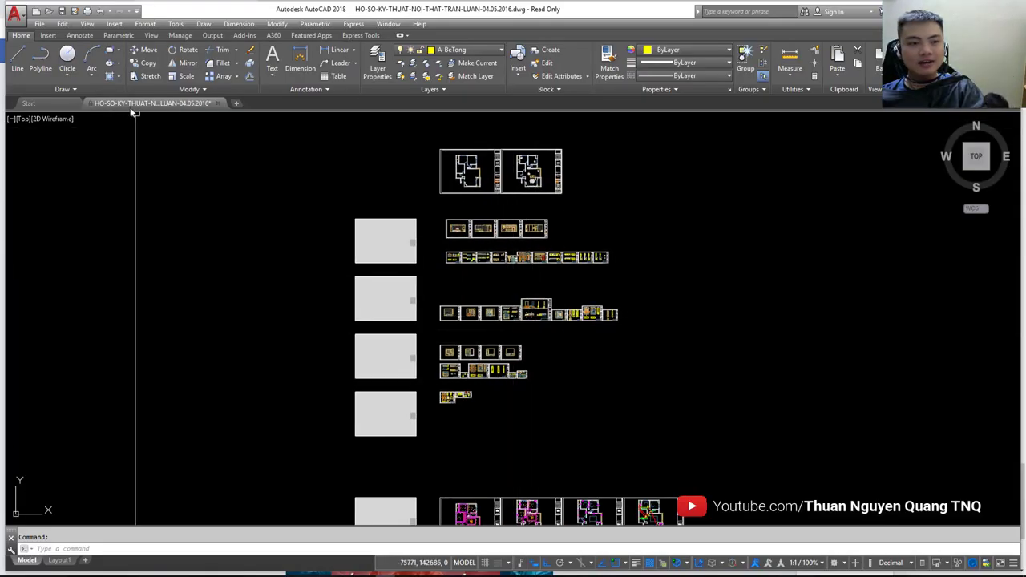
{"action": "mouse_move", "coordinate": [151, 104]}
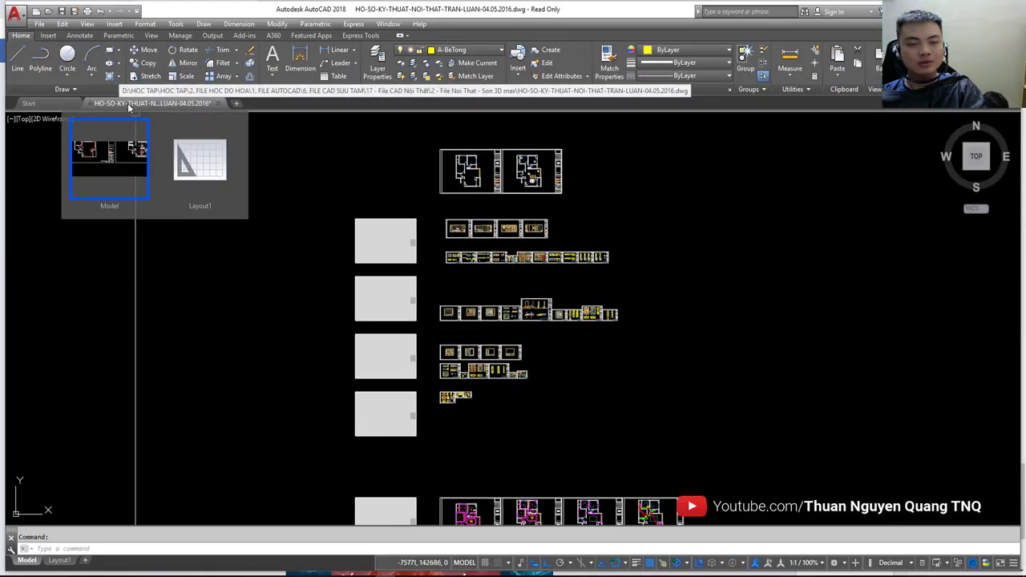
Step: Turn on all layers with LAYON so hidden furniture and sheet titles appear
{"action": "scroll", "coordinate": [482, 172], "scroll_direction": "up", "scroll_amount": 2}
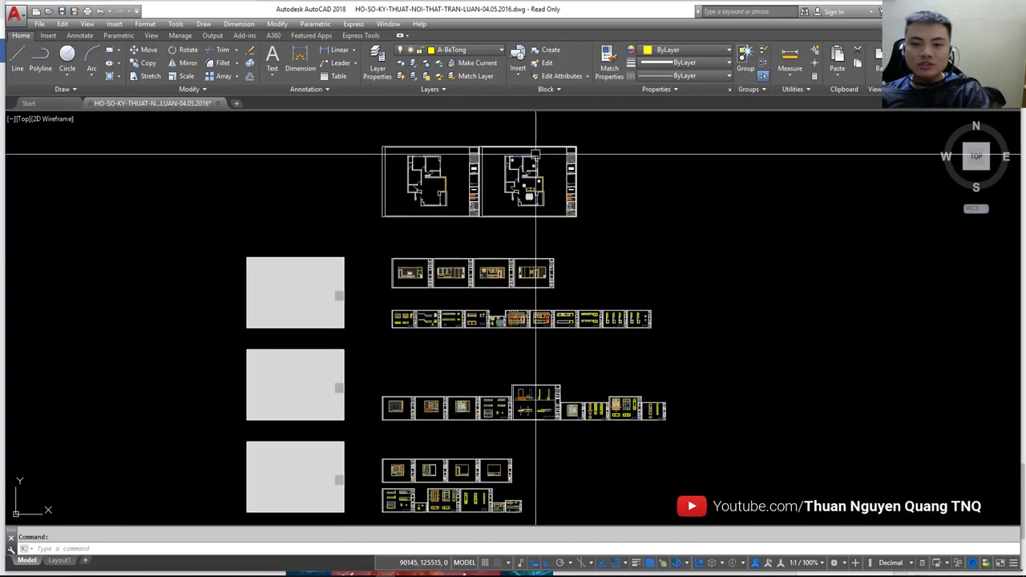
{"action": "scroll", "coordinate": [484, 184], "scroll_direction": "up", "scroll_amount": 5}
{"action": "scroll", "coordinate": [486, 195], "scroll_direction": "up", "scroll_amount": 4}
{"action": "scroll", "coordinate": [486, 196], "scroll_direction": "down", "scroll_amount": 6}
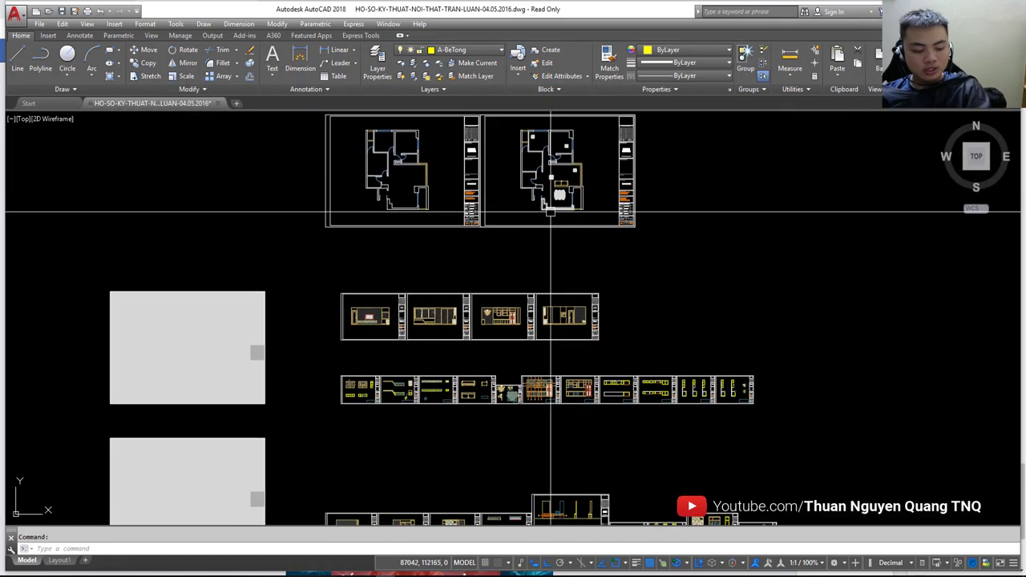
{"action": "type", "text": "layon"}
{"action": "key", "text": "Return"}
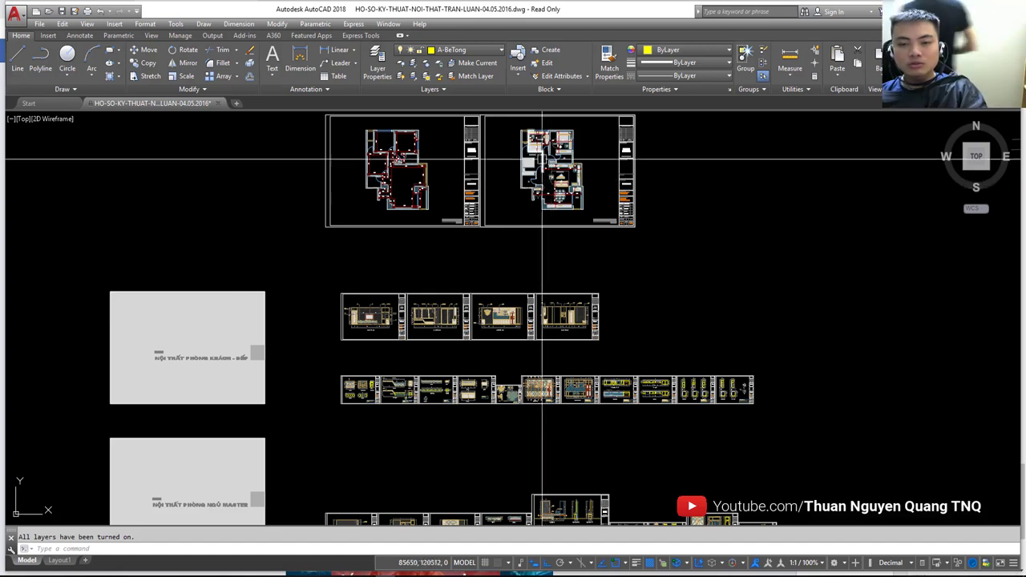
Step: Zoom into the living and dining area of the plan, then pan the layout upward
{"action": "scroll", "coordinate": [545, 215], "scroll_direction": "up", "scroll_amount": 2}
{"action": "scroll", "coordinate": [554, 210], "scroll_direction": "up", "scroll_amount": 5}
{"action": "scroll", "coordinate": [594, 241], "scroll_direction": "down", "scroll_amount": 3}
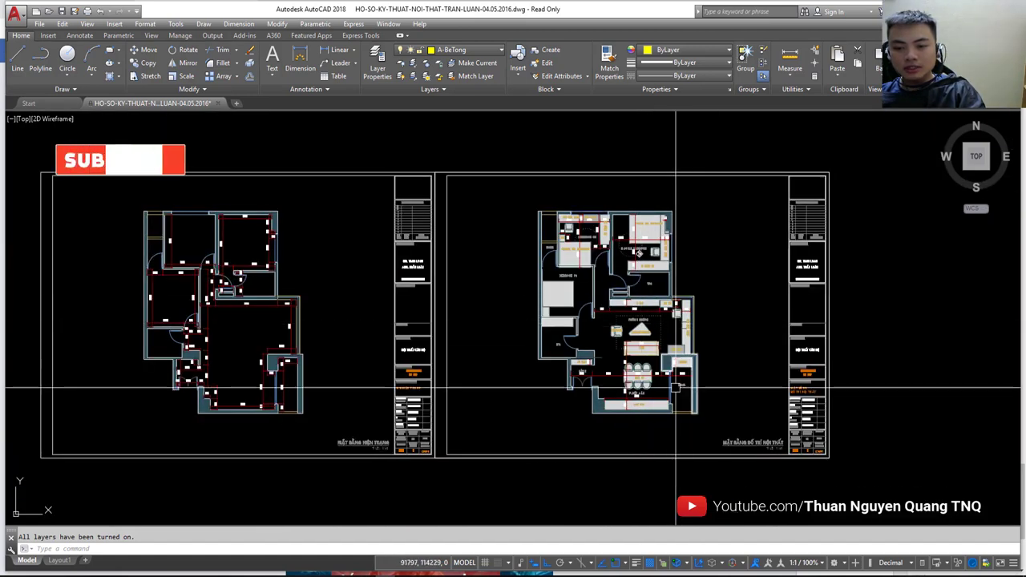
{"action": "scroll", "coordinate": [722, 369], "scroll_direction": "up", "scroll_amount": 4}
{"action": "scroll", "coordinate": [724, 423], "scroll_direction": "up", "scroll_amount": 2}
{"action": "middle_click_drag", "start_coordinate": [724, 422], "coordinate": [617, 249]}
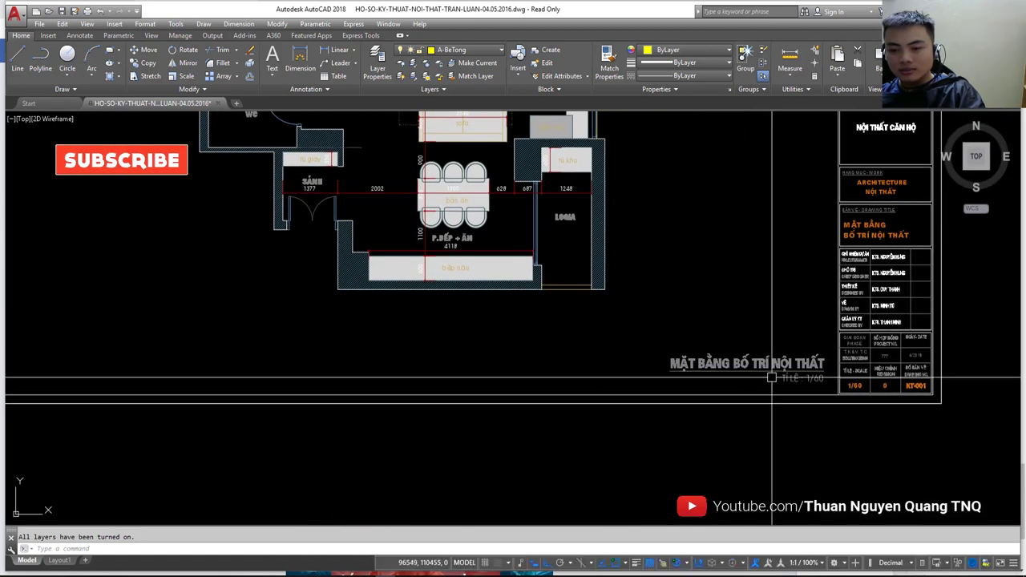
{"action": "scroll", "coordinate": [813, 367], "scroll_direction": "down", "scroll_amount": 6}
{"action": "middle_click_drag", "start_coordinate": [668, 375], "coordinate": [668, 238]}
Step: Zoom in and out across the plan, section title and electrical sheets
{"action": "scroll", "coordinate": [425, 309], "scroll_direction": "up", "scroll_amount": 4}
{"action": "scroll", "coordinate": [405, 296], "scroll_direction": "down", "scroll_amount": 5}
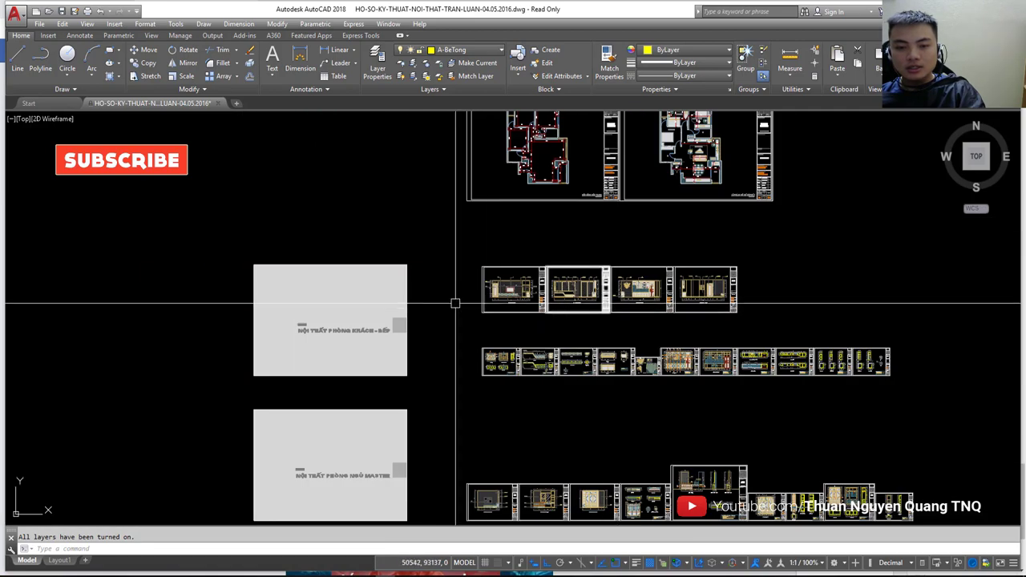
{"action": "scroll", "coordinate": [402, 293], "scroll_direction": "up", "scroll_amount": 4}
{"action": "scroll", "coordinate": [402, 294], "scroll_direction": "up", "scroll_amount": 2}
{"action": "scroll", "coordinate": [433, 320], "scroll_direction": "down", "scroll_amount": 4}
{"action": "scroll", "coordinate": [463, 355], "scroll_direction": "up", "scroll_amount": 4}
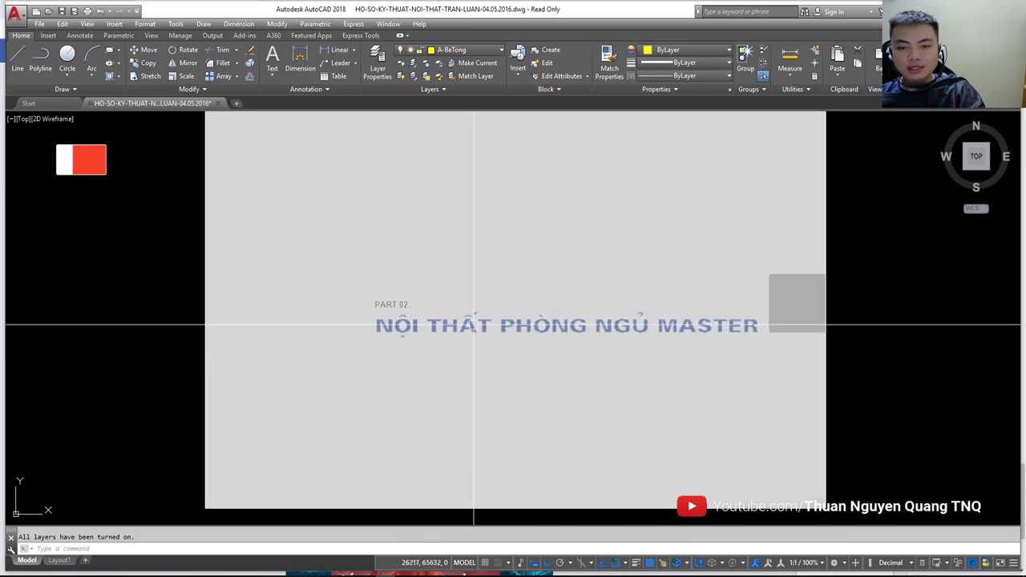
{"action": "scroll", "coordinate": [482, 360], "scroll_direction": "down", "scroll_amount": 4}
{"action": "scroll", "coordinate": [490, 409], "scroll_direction": "up", "scroll_amount": 4}
{"action": "scroll", "coordinate": [530, 326], "scroll_direction": "down", "scroll_amount": 4}
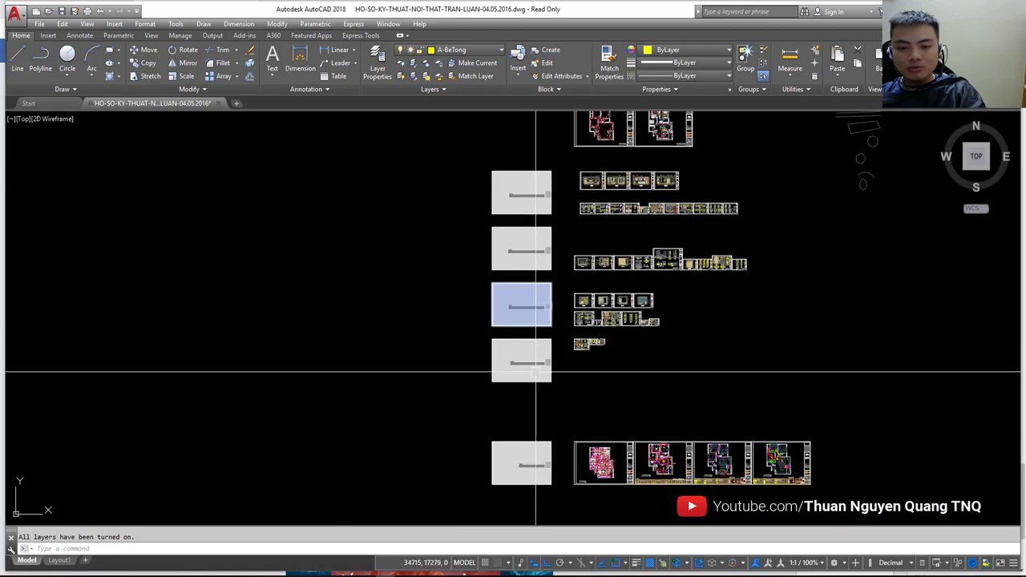
{"action": "scroll", "coordinate": [524, 354], "scroll_direction": "up", "scroll_amount": 4}
{"action": "scroll", "coordinate": [523, 353], "scroll_direction": "down", "scroll_amount": 4}
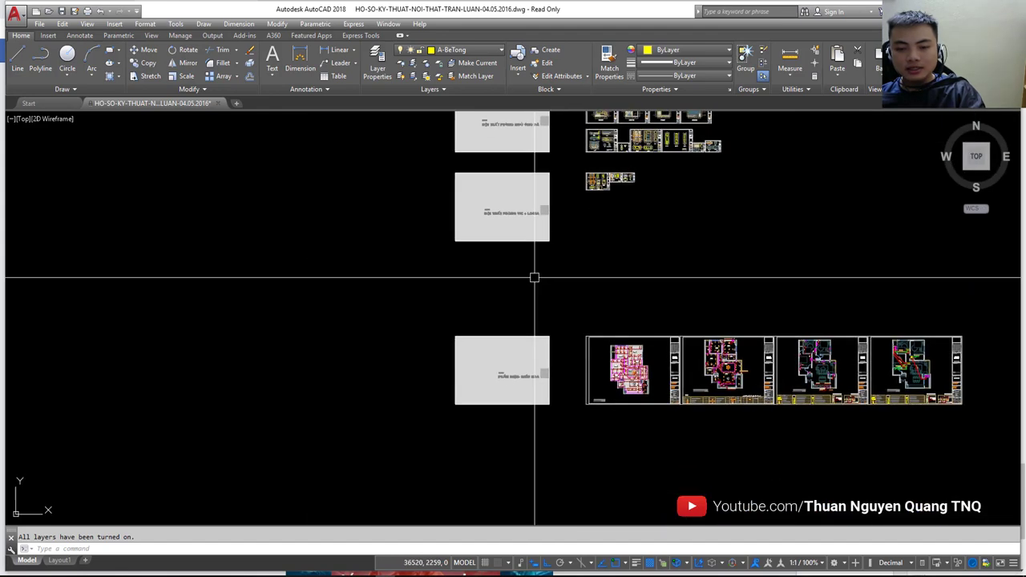
{"action": "scroll", "coordinate": [534, 278], "scroll_direction": "up", "scroll_amount": 4}
{"action": "scroll", "coordinate": [439, 384], "scroll_direction": "down", "scroll_amount": 4}
{"action": "scroll", "coordinate": [657, 414], "scroll_direction": "down", "scroll_amount": 3}
{"action": "scroll", "coordinate": [695, 383], "scroll_direction": "up", "scroll_amount": 4}
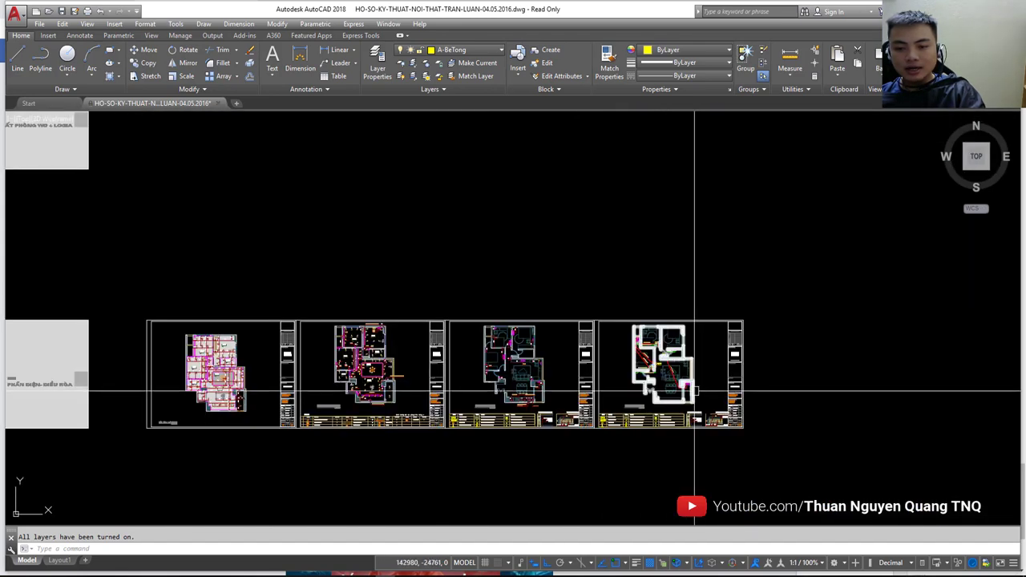
{"action": "scroll", "coordinate": [694, 273], "scroll_direction": "down", "scroll_amount": 5}
{"action": "scroll", "coordinate": [634, 378], "scroll_direction": "up", "scroll_amount": 3}
{"action": "scroll", "coordinate": [633, 378], "scroll_direction": "up", "scroll_amount": 5}
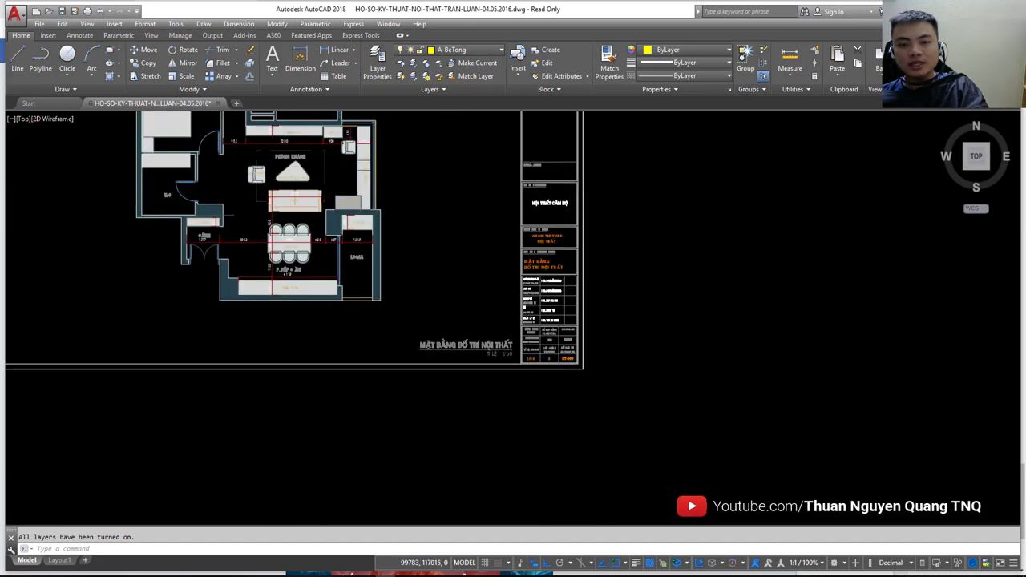
Step: Zoom in and out over the apartment floor plan and title block
{"action": "scroll", "coordinate": [573, 369], "scroll_direction": "up", "scroll_amount": 3}
{"action": "scroll", "coordinate": [572, 369], "scroll_direction": "up", "scroll_amount": 3}
{"action": "scroll", "coordinate": [562, 321], "scroll_direction": "down", "scroll_amount": 4}
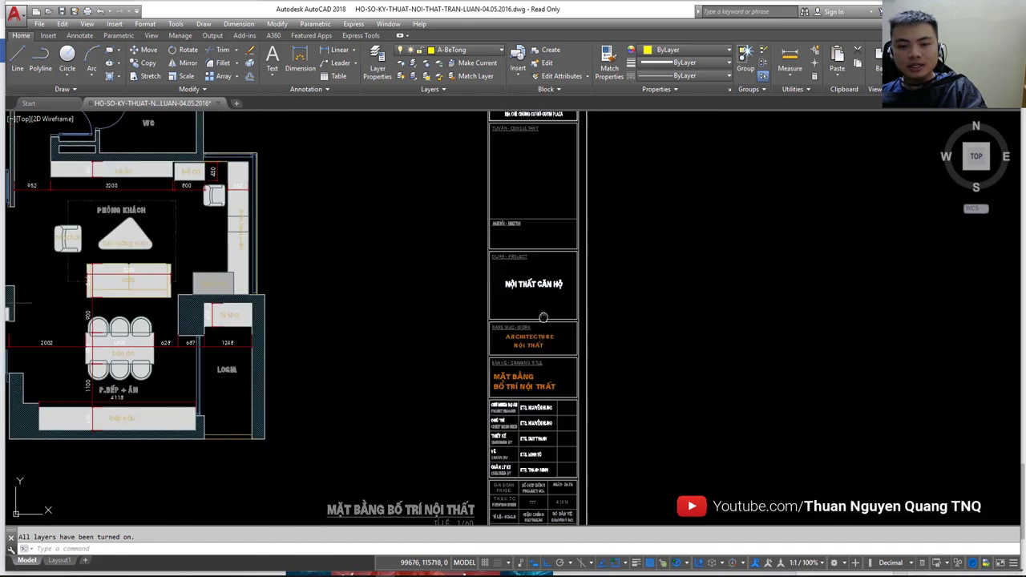
{"action": "scroll", "coordinate": [555, 271], "scroll_direction": "up", "scroll_amount": 1}
{"action": "scroll", "coordinate": [555, 271], "scroll_direction": "up", "scroll_amount": 1}
{"action": "scroll", "coordinate": [556, 271], "scroll_direction": "up", "scroll_amount": 5}
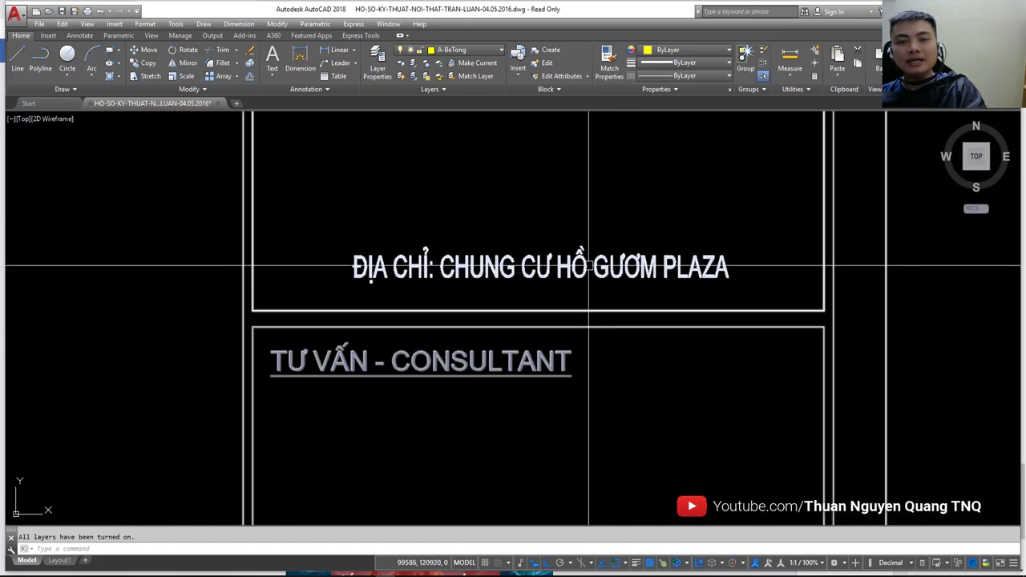
{"action": "scroll", "coordinate": [594, 267], "scroll_direction": "down", "scroll_amount": 1}
{"action": "scroll", "coordinate": [538, 314], "scroll_direction": "down", "scroll_amount": 3}
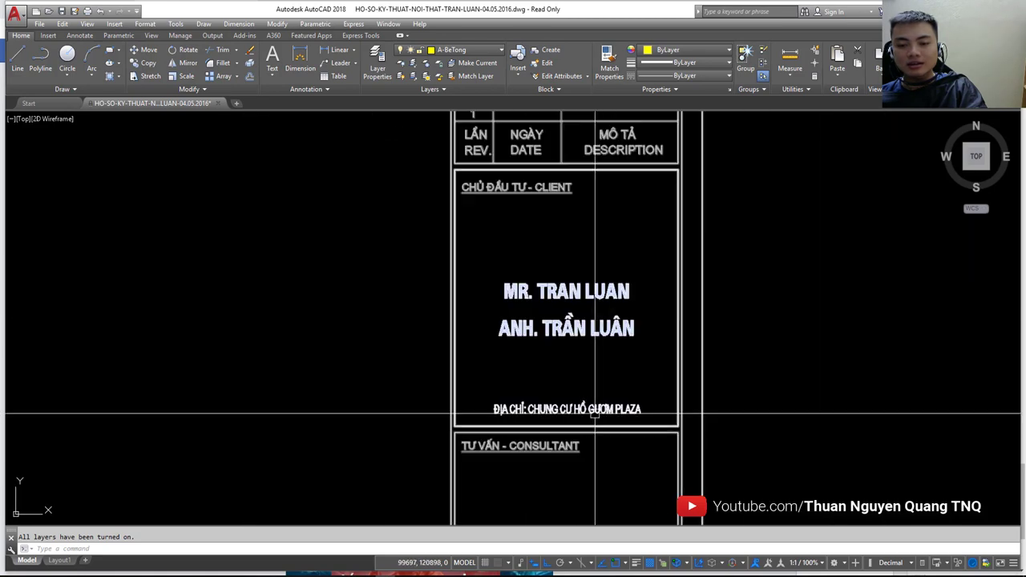
{"action": "scroll", "coordinate": [622, 411], "scroll_direction": "up", "scroll_amount": 3}
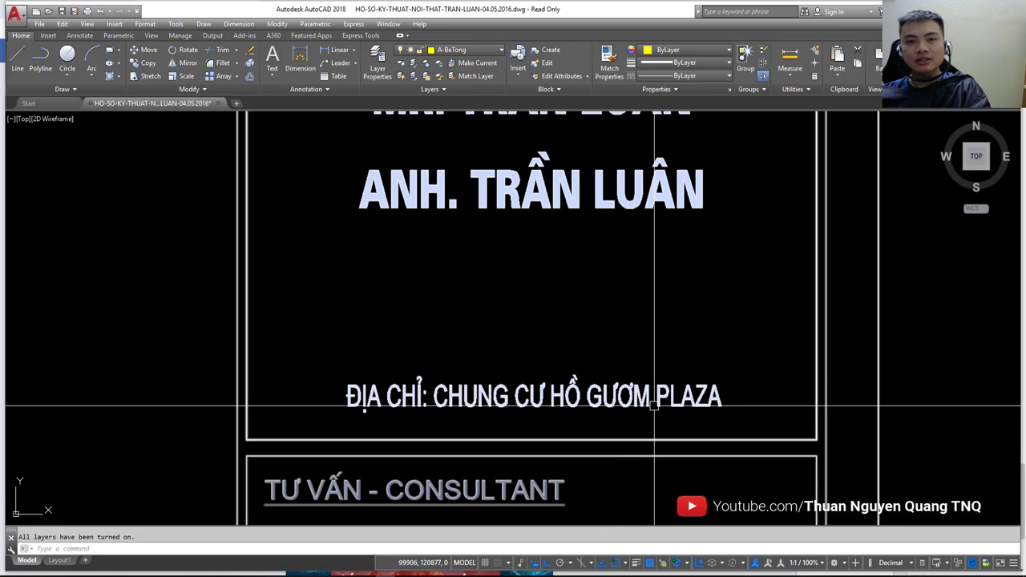
{"action": "scroll", "coordinate": [654, 406], "scroll_direction": "down", "scroll_amount": 5}
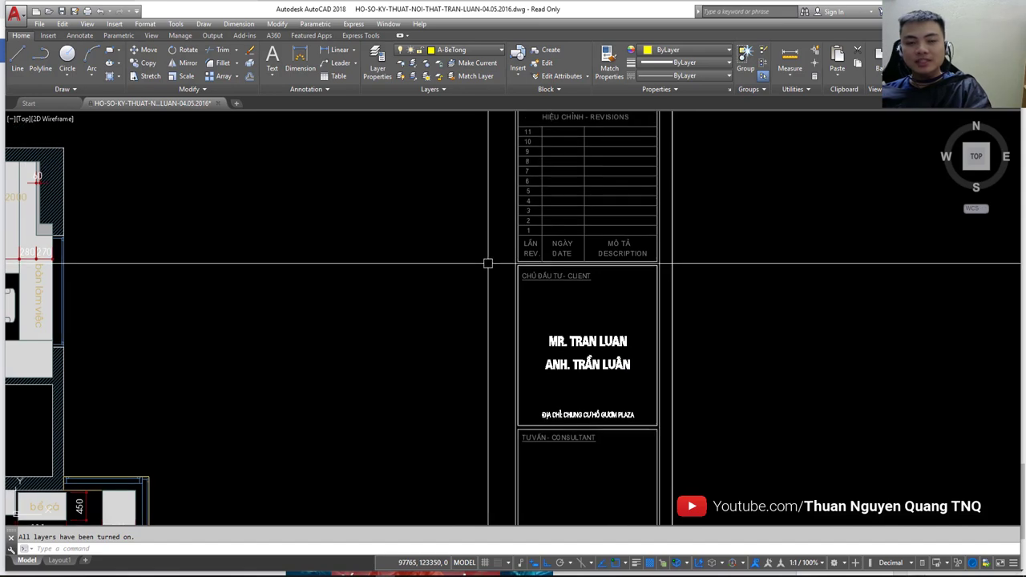
{"action": "scroll", "coordinate": [568, 339], "scroll_direction": "down", "scroll_amount": 2}
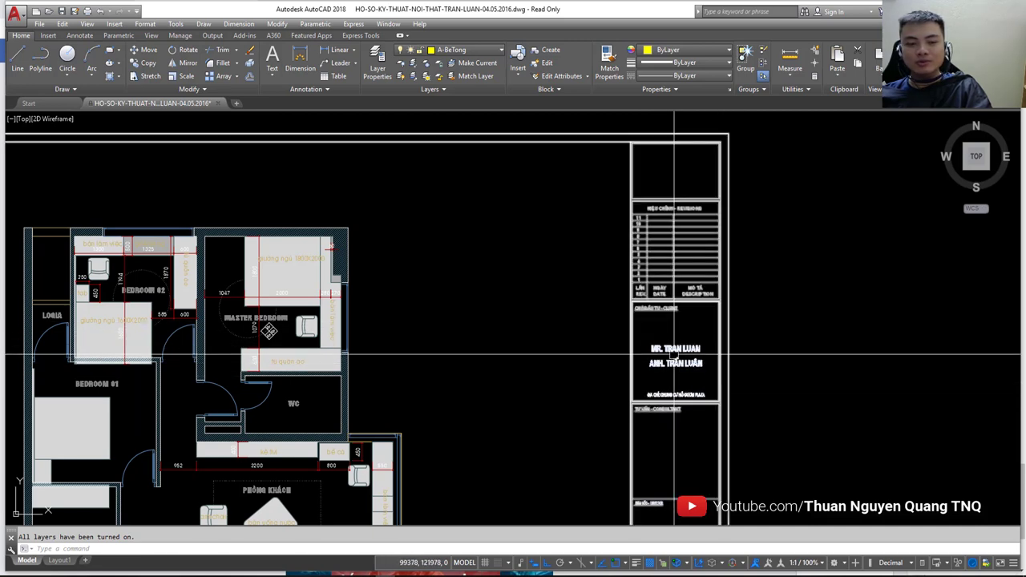
Step: Shift the plan and title block right, centre the master bedroom, then zoom out
{"action": "middle_click_drag", "start_coordinate": [535, 369], "coordinate": [546, 373]}
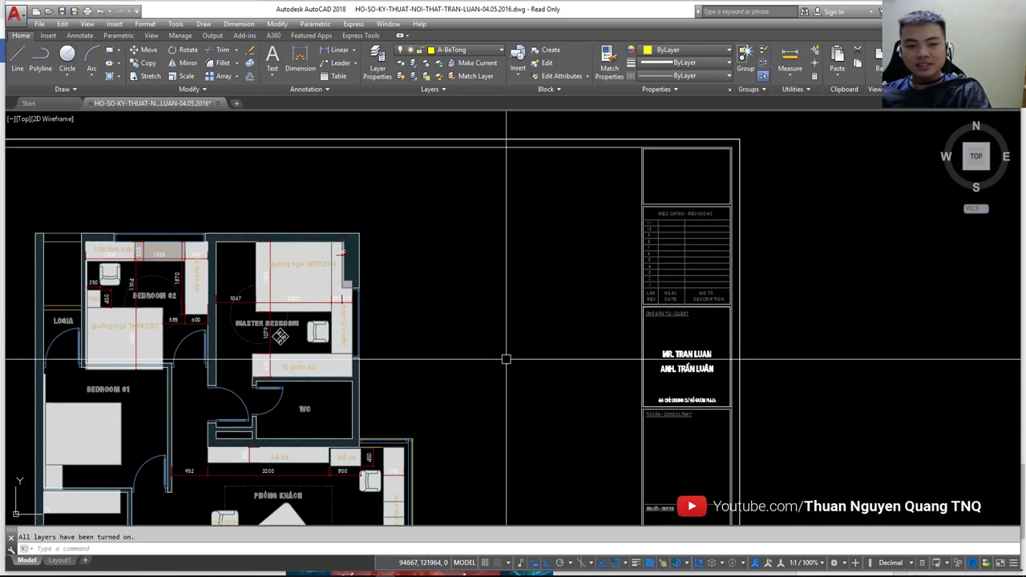
{"action": "middle_click_drag", "start_coordinate": [536, 324], "coordinate": [706, 337]}
{"action": "middle_click_drag", "start_coordinate": [635, 401], "coordinate": [548, 355]}
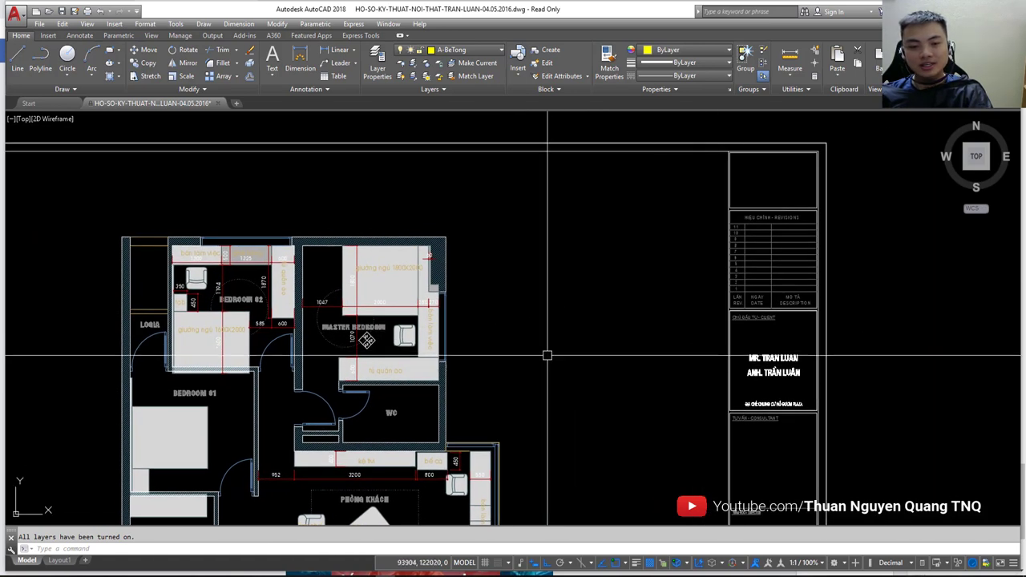
{"action": "scroll", "coordinate": [470, 298], "scroll_direction": "up", "scroll_amount": 4}
{"action": "scroll", "coordinate": [446, 300], "scroll_direction": "up", "scroll_amount": 2}
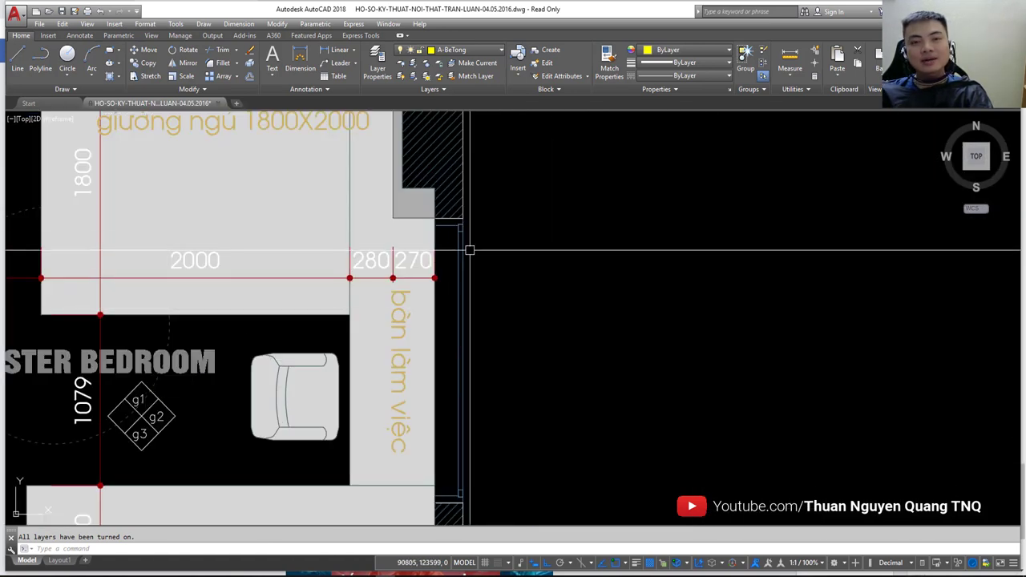
{"action": "scroll", "coordinate": [470, 255], "scroll_direction": "down", "scroll_amount": 5}
{"action": "scroll", "coordinate": [482, 270], "scroll_direction": "down", "scroll_amount": 3}
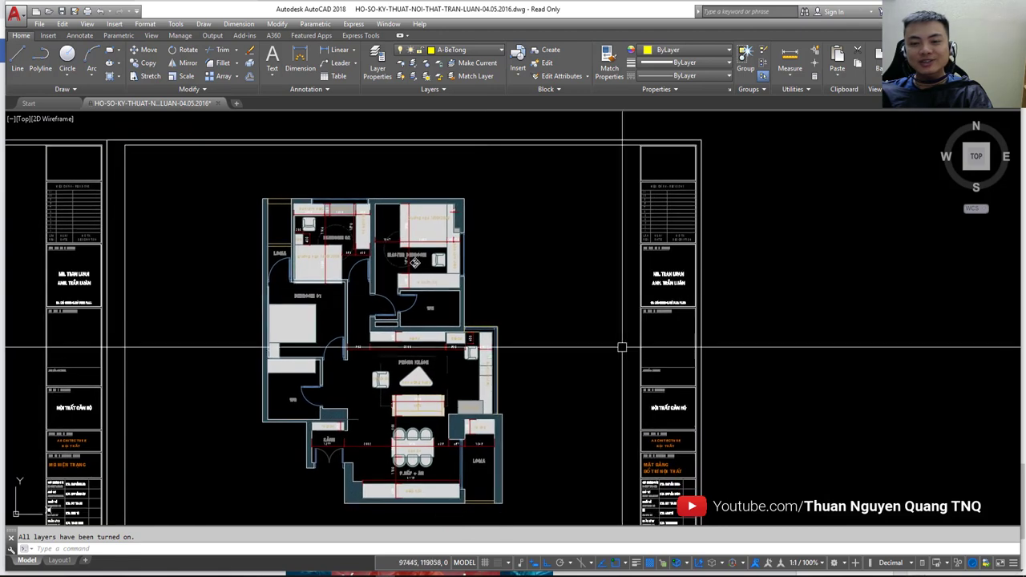
{"action": "scroll", "coordinate": [622, 347], "scroll_direction": "down", "scroll_amount": 2}
{"action": "scroll", "coordinate": [609, 321], "scroll_direction": "down", "scroll_amount": 2}
{"action": "scroll", "coordinate": [604, 361], "scroll_direction": "down", "scroll_amount": 1}
{"action": "scroll", "coordinate": [604, 382], "scroll_direction": "down", "scroll_amount": 1}
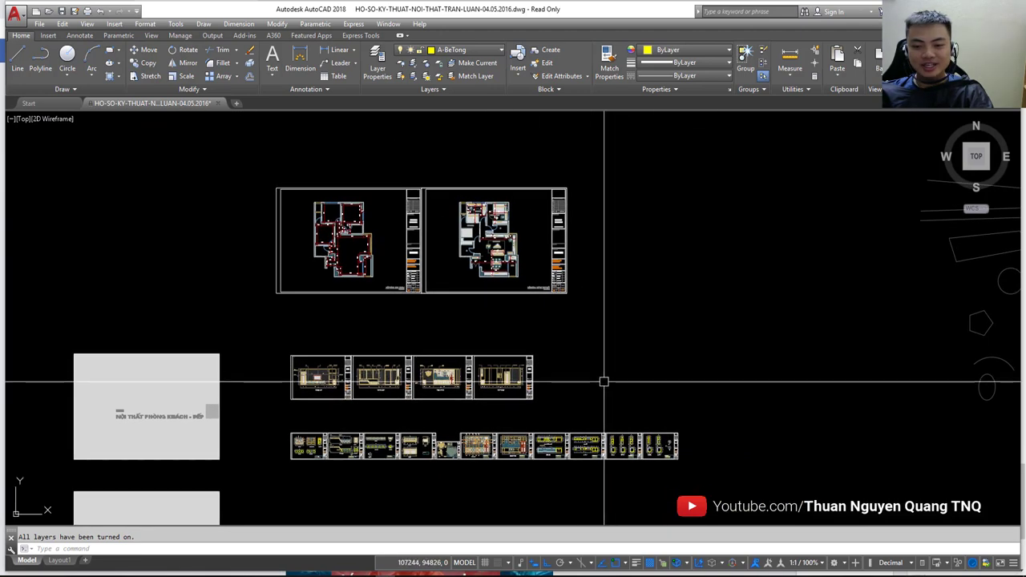
Step: Pan to the stray objects right of the sheets and window-select them
{"action": "middle_click_drag", "start_coordinate": [604, 382], "coordinate": [524, 364]}
{"action": "scroll", "coordinate": [548, 345], "scroll_direction": "down", "scroll_amount": 3}
{"action": "scroll", "coordinate": [547, 346], "scroll_direction": "down", "scroll_amount": 1}
{"action": "left_click_drag", "start_coordinate": [674, 392], "coordinate": [540, 235]}
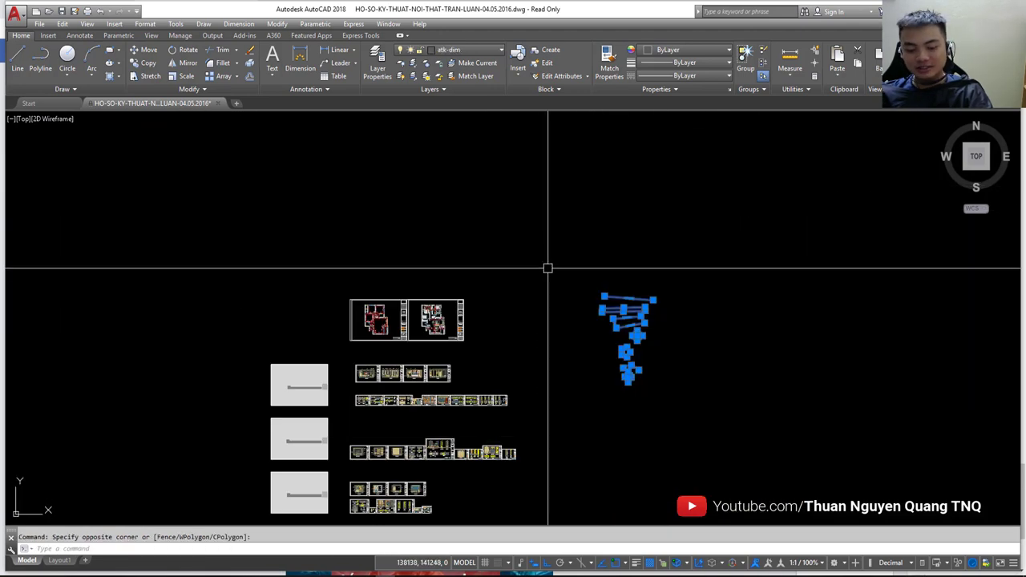
Step: Erase the eight selected stray objects and zoom in on the two floor-plan sheets
{"action": "key", "text": "Delete"}
{"action": "scroll", "coordinate": [522, 321], "scroll_direction": "up", "scroll_amount": 3}
{"action": "scroll", "coordinate": [561, 233], "scroll_direction": "up", "scroll_amount": 3}
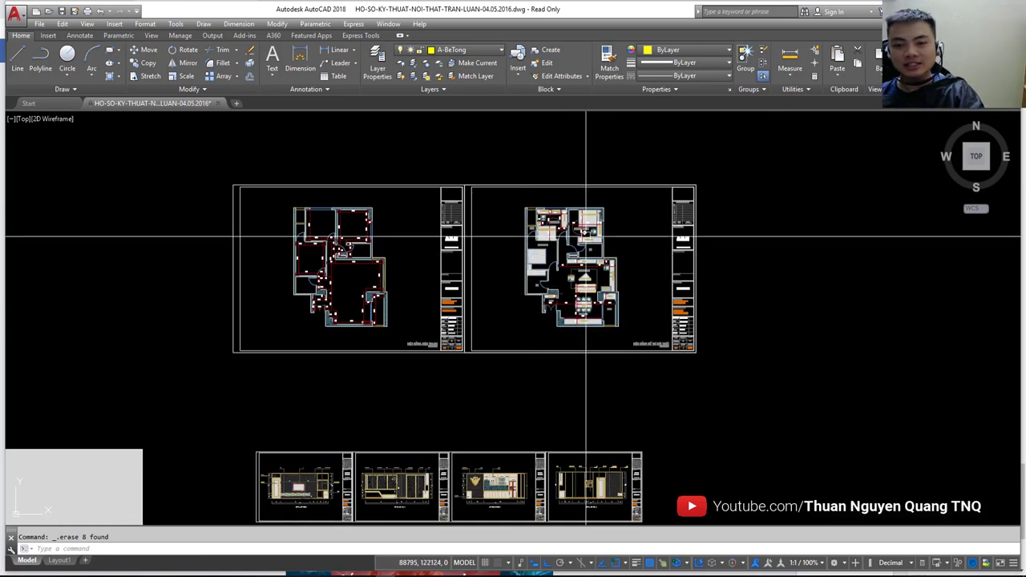
{"action": "middle_click_drag", "start_coordinate": [591, 237], "coordinate": [345, 242]}
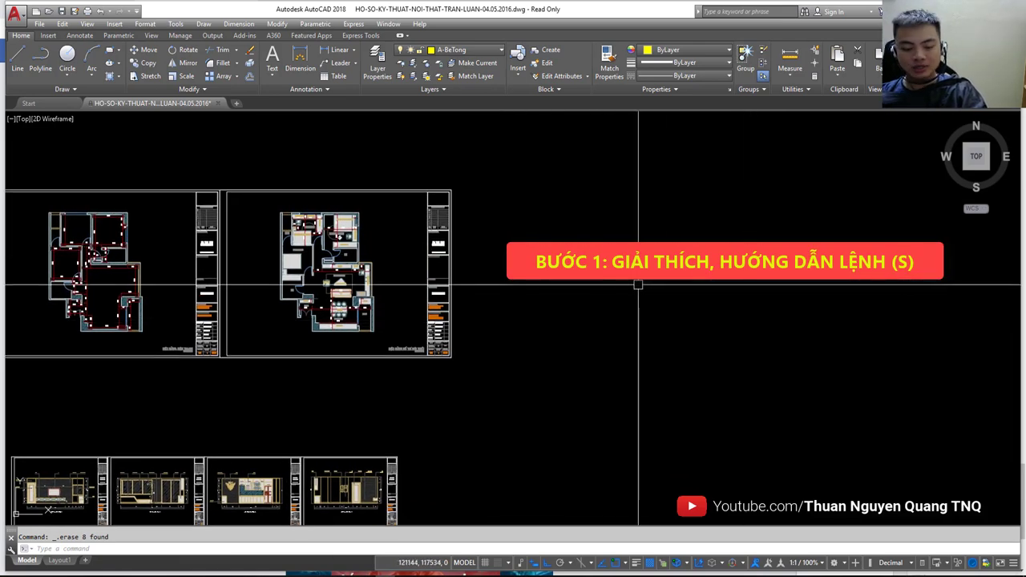
{"action": "middle_click_drag", "start_coordinate": [659, 267], "coordinate": [656, 269]}
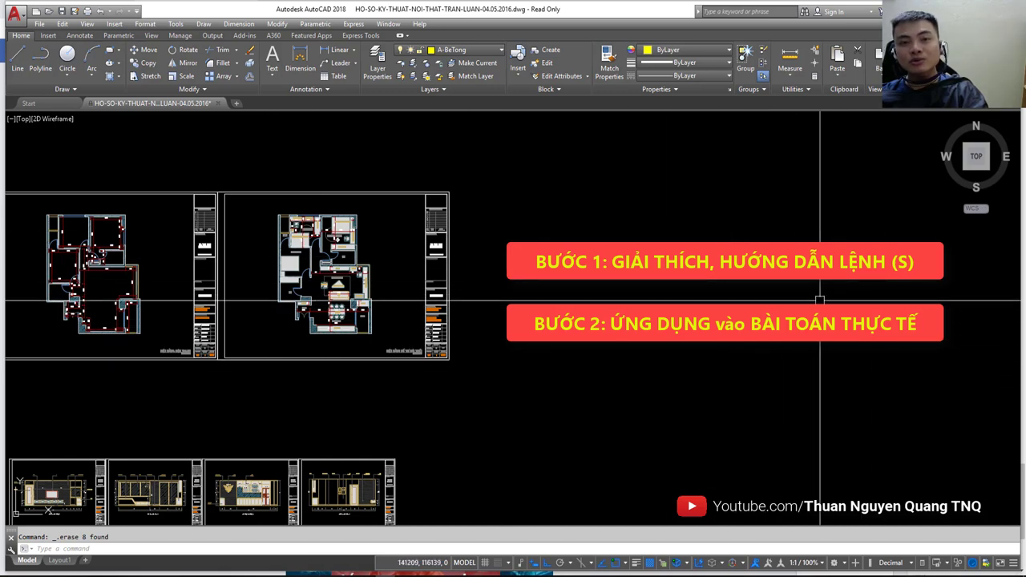
Step: Zoom over the floor plan, bring the lower sheet row into view, then pan right to empty space
{"action": "scroll", "coordinate": [282, 305], "scroll_direction": "up", "scroll_amount": 5}
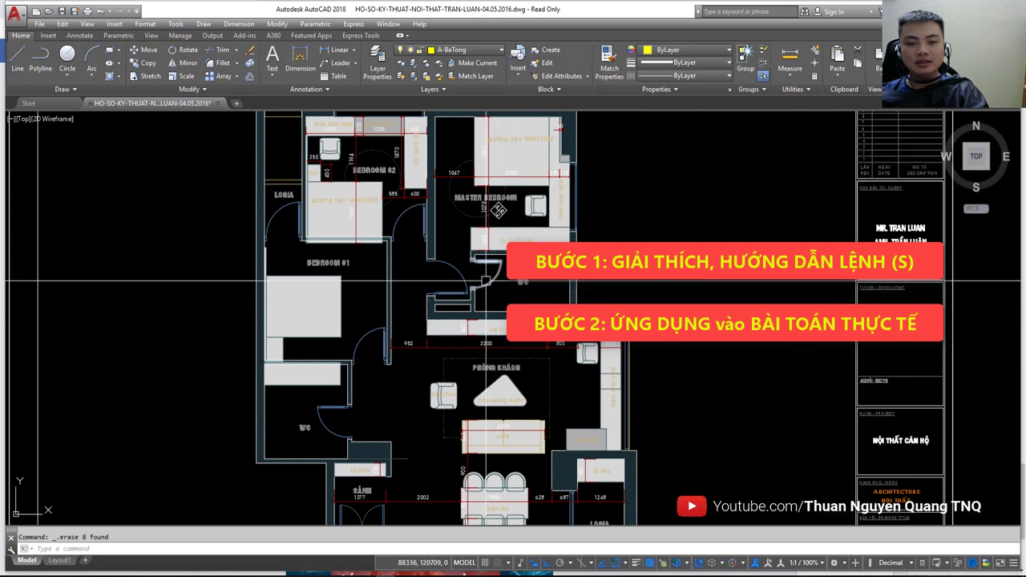
{"action": "scroll", "coordinate": [421, 231], "scroll_direction": "up", "scroll_amount": 4}
{"action": "mouse_move", "coordinate": [464, 146]}
{"action": "middle_mouse_down"}
{"action": "mouse_move", "coordinate": [482, 250]}
{"action": "mouse_move", "coordinate": [475, 151]}
{"action": "middle_mouse_up"}
{"action": "scroll", "coordinate": [482, 249], "scroll_direction": "down", "scroll_amount": 4}
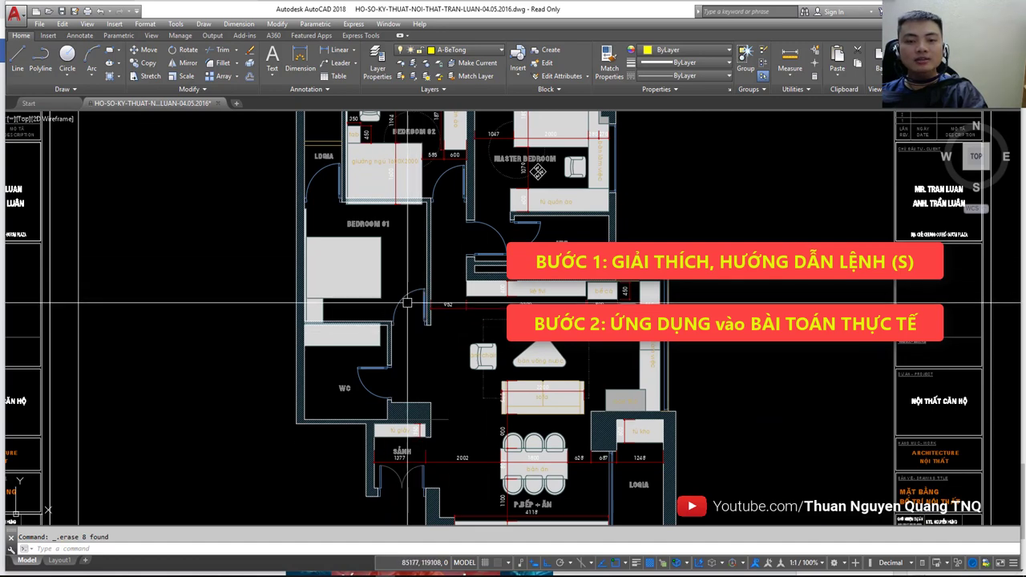
{"action": "scroll", "coordinate": [407, 303], "scroll_direction": "down", "scroll_amount": 10}
{"action": "scroll", "coordinate": [427, 242], "scroll_direction": "up", "scroll_amount": 4}
{"action": "middle_click_drag", "start_coordinate": [449, 263], "coordinate": [518, 193]}
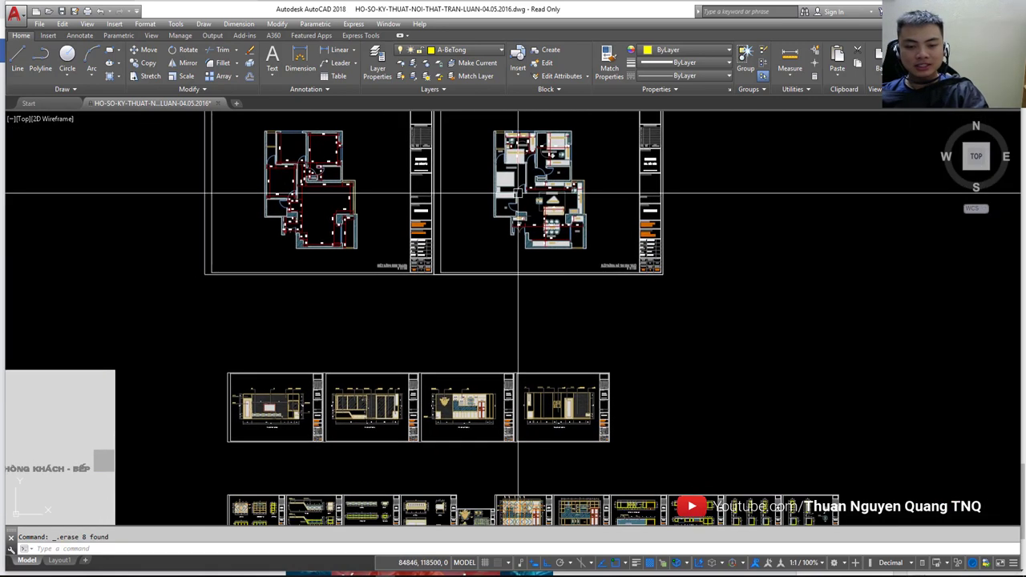
{"action": "middle_click_drag", "start_coordinate": [559, 309], "coordinate": [458, 377]}
{"action": "middle_click_drag", "start_coordinate": [709, 275], "coordinate": [493, 303]}
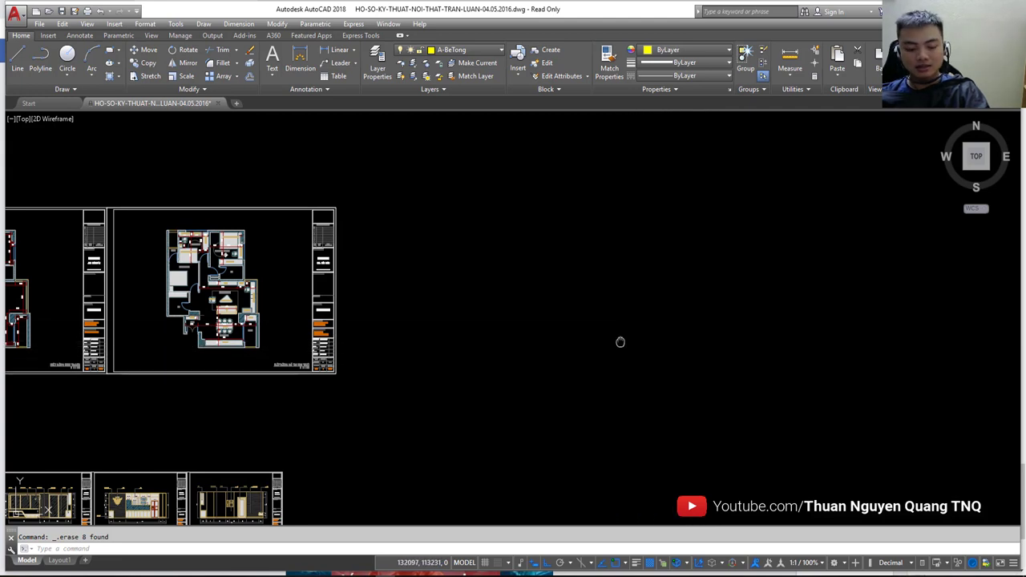
Step: Draw a horizontal line in the empty space with the L command
{"action": "middle_click_drag", "start_coordinate": [621, 340], "coordinate": [629, 327]}
{"action": "type", "text": "l"}
{"action": "key", "text": "Return"}
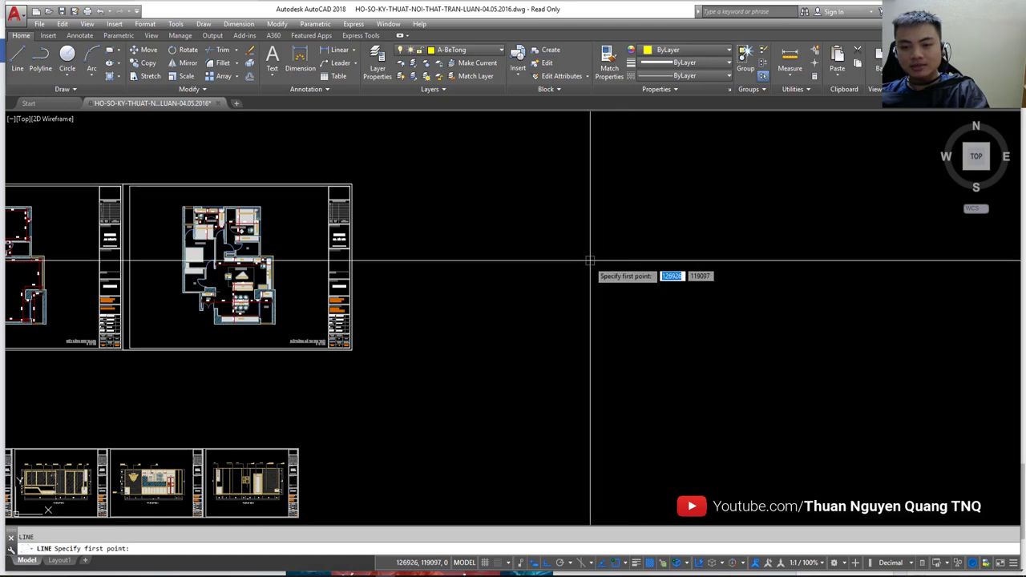
{"action": "left_click", "coordinate": [591, 258]}
{"action": "left_click", "coordinate": [784, 241]}
{"action": "key", "text": "Escape"}
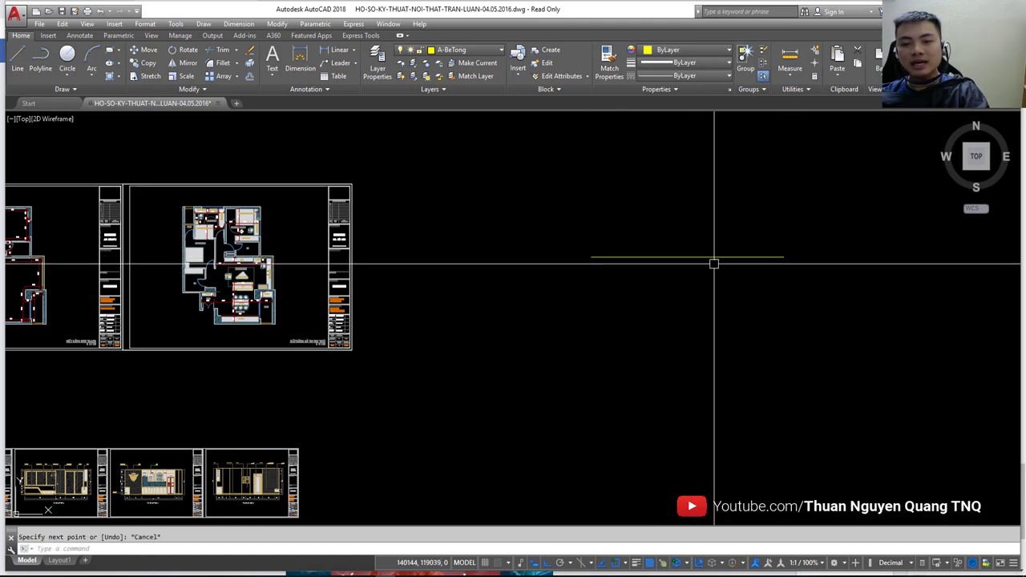
Step: Shorten the line by stretching its right end to the left
{"action": "scroll", "coordinate": [716, 265], "scroll_direction": "up", "scroll_amount": 2}
{"action": "type", "text": "s"}
{"action": "key", "text": "Return"}
{"action": "left_click", "coordinate": [882, 281]}
{"action": "left_click", "coordinate": [810, 241]}
{"action": "left_click", "coordinate": [872, 366]}
{"action": "left_click", "coordinate": [761, 361]}
Step: Copy the horizontal line to make two copies below the original
{"action": "scroll", "coordinate": [671, 217], "scroll_direction": "up", "scroll_amount": 2}
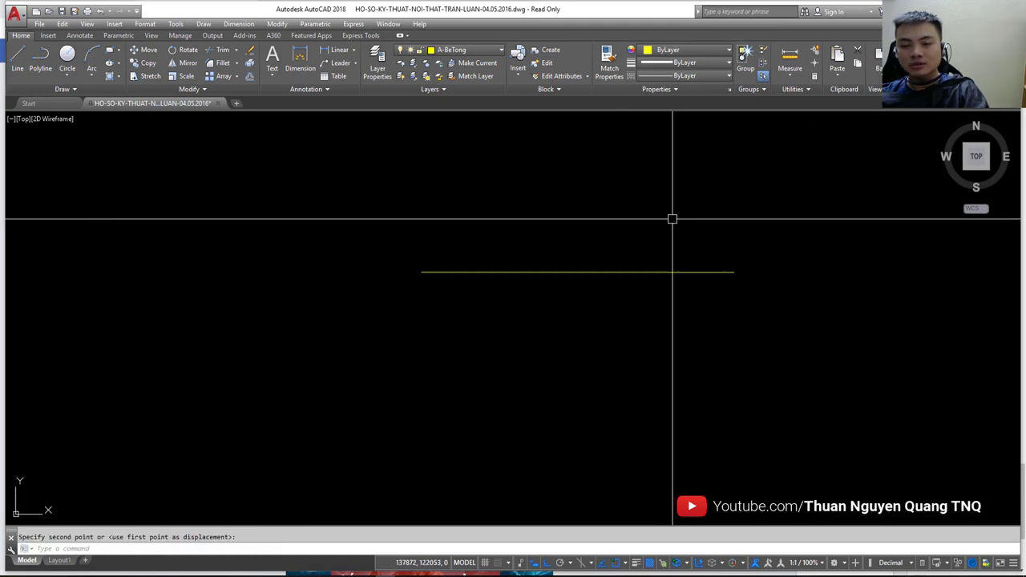
{"action": "scroll", "coordinate": [690, 275], "scroll_direction": "up", "scroll_amount": 2}
{"action": "scroll", "coordinate": [705, 312], "scroll_direction": "down", "scroll_amount": 4}
{"action": "middle_click_drag", "start_coordinate": [680, 299], "coordinate": [676, 243]}
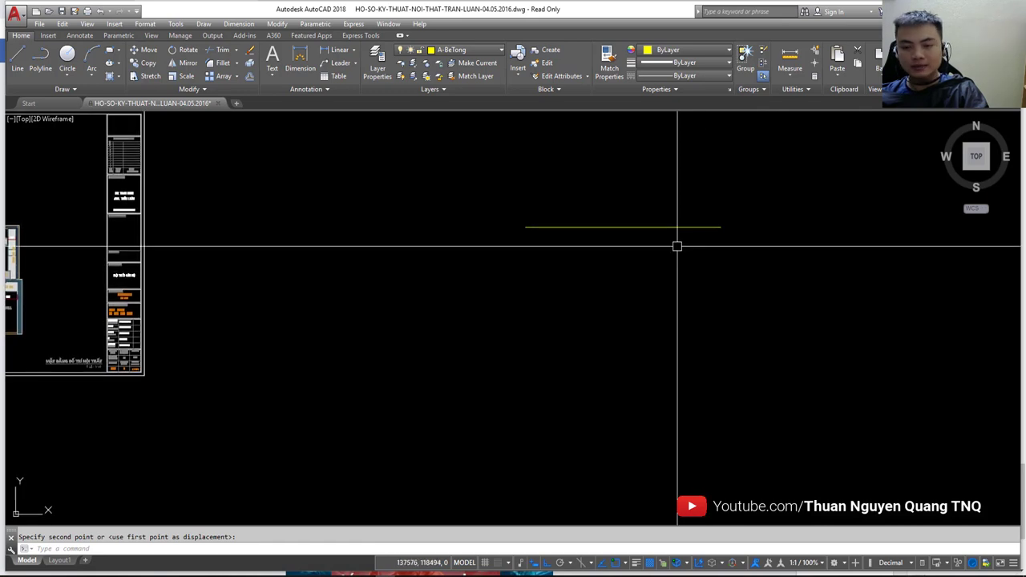
{"action": "left_click_drag", "start_coordinate": [711, 197], "coordinate": [680, 273]}
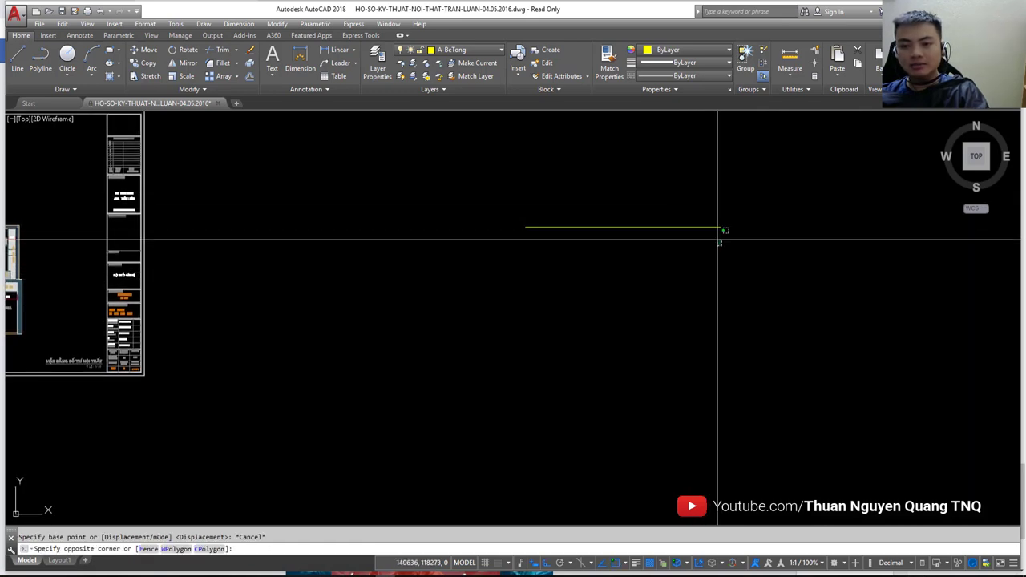
{"action": "left_click", "coordinate": [755, 209]}
{"action": "left_click", "coordinate": [769, 270]}
{"action": "key", "text": "Escape"}
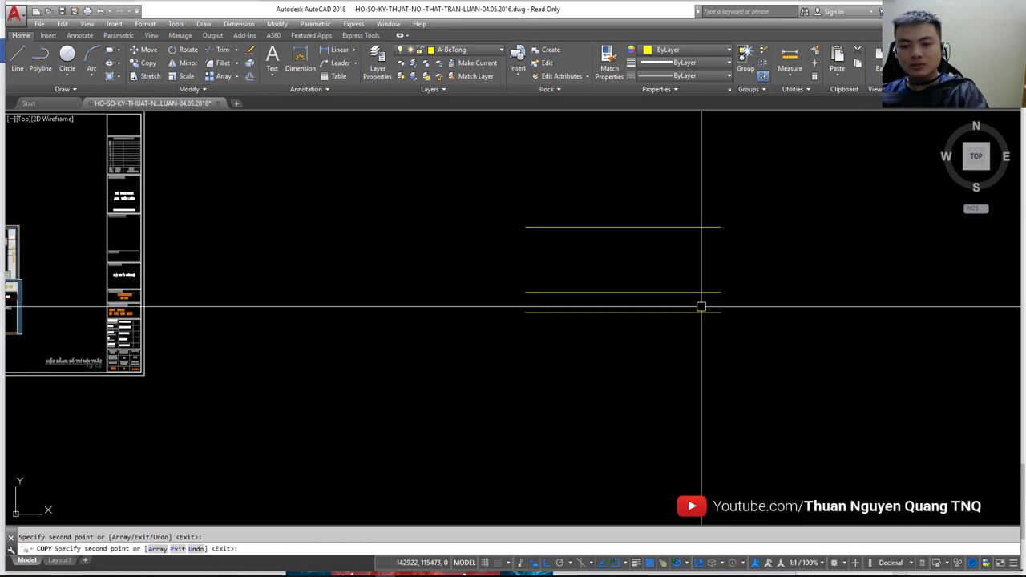
Step: Draw a circle below the lines
{"action": "middle_click_drag", "start_coordinate": [640, 348], "coordinate": [637, 272]}
{"action": "key", "text": "Return"}
{"action": "left_click", "coordinate": [633, 306]}
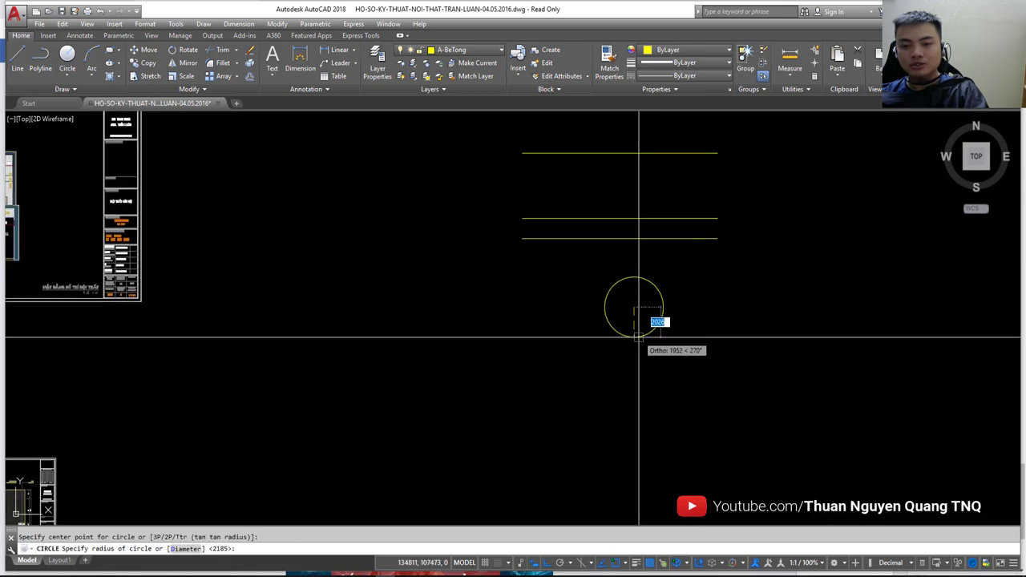
{"action": "middle_click_drag", "start_coordinate": [653, 323], "coordinate": [654, 265]}
{"action": "left_click", "coordinate": [654, 264]}
Step: Draw a rectangle beneath the circle with REC
{"action": "type", "text": "rec"}
{"action": "key", "text": "Return"}
{"action": "left_click", "coordinate": [529, 332]}
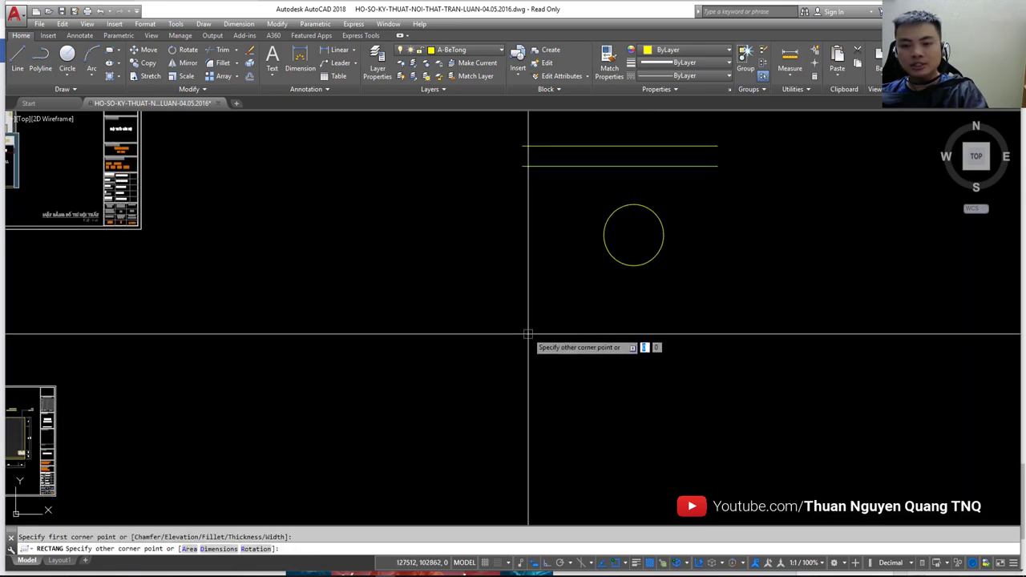
{"action": "left_click", "coordinate": [711, 389]}
Step: Window-select the lines, circle and rectangle and start moving them from the rectangle corner
{"action": "scroll", "coordinate": [672, 298], "scroll_direction": "down", "scroll_amount": 2}
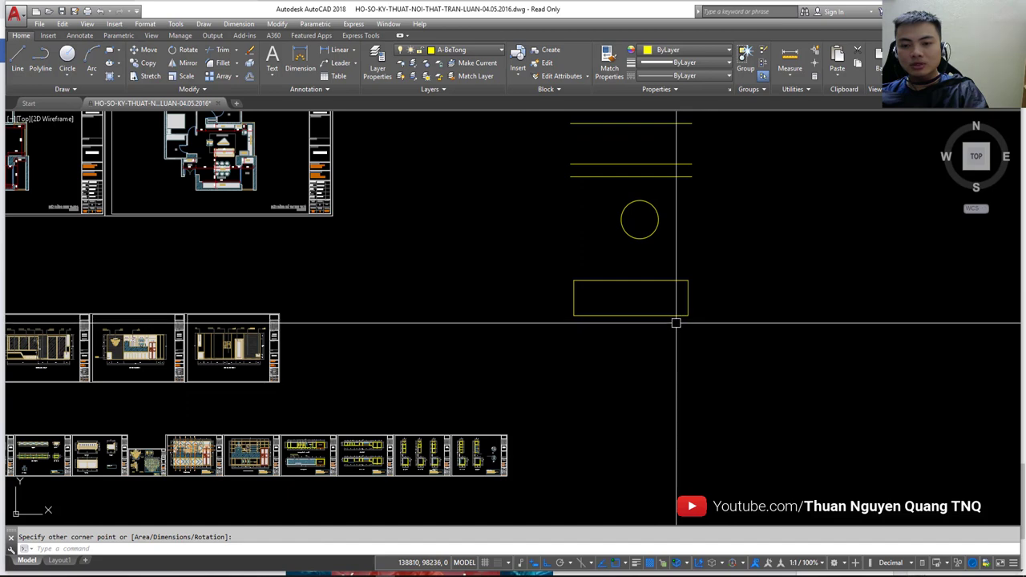
{"action": "scroll", "coordinate": [676, 323], "scroll_direction": "down", "scroll_amount": 2}
{"action": "left_click", "coordinate": [733, 355]}
{"action": "left_click", "coordinate": [664, 206]}
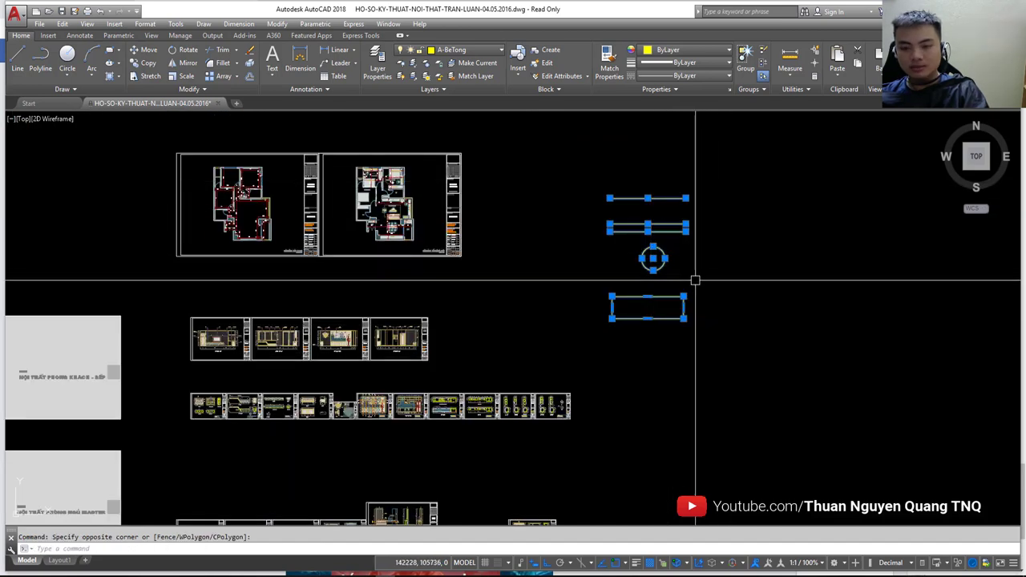
{"action": "type", "text": "m"}
{"action": "key", "text": "Return"}
{"action": "left_click", "coordinate": [686, 320]}
{"action": "scroll", "coordinate": [669, 326], "scroll_direction": "up", "scroll_amount": 1}
{"action": "scroll", "coordinate": [708, 336], "scroll_direction": "up", "scroll_amount": 4}
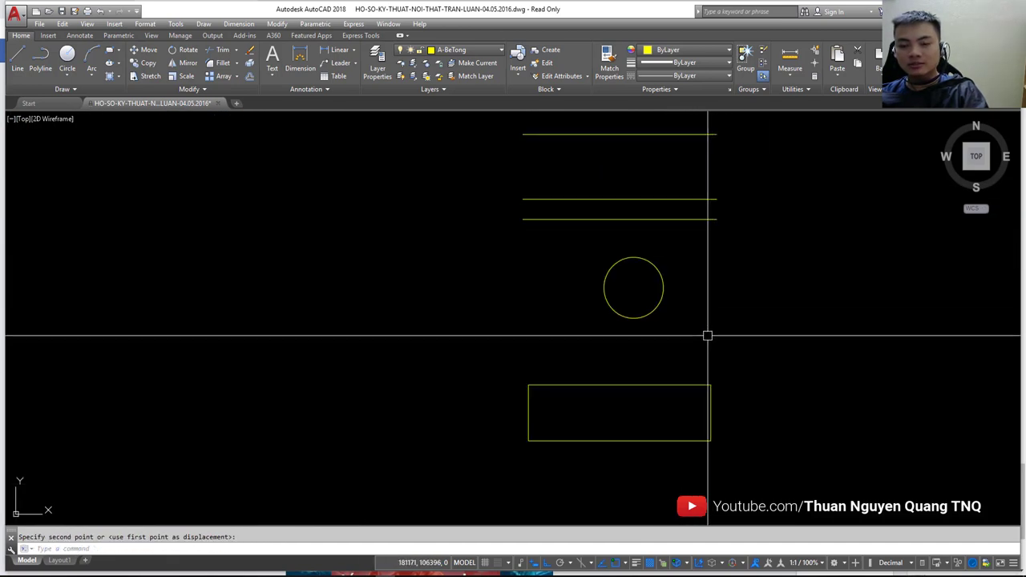
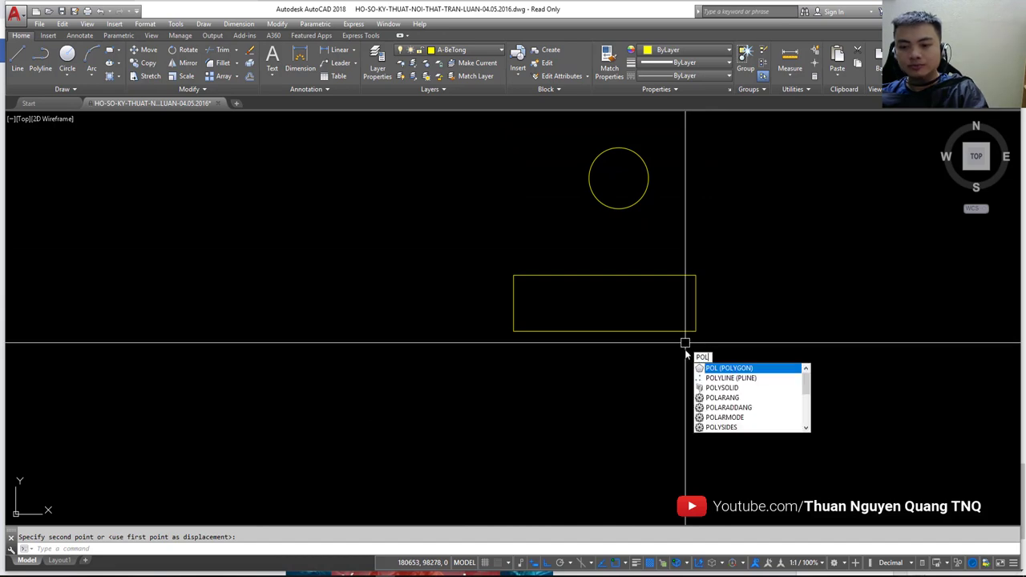
Step: Draw a five-sided inscribed polygon centred below the rectangle, in line with the circle
{"action": "key", "text": "Return"}
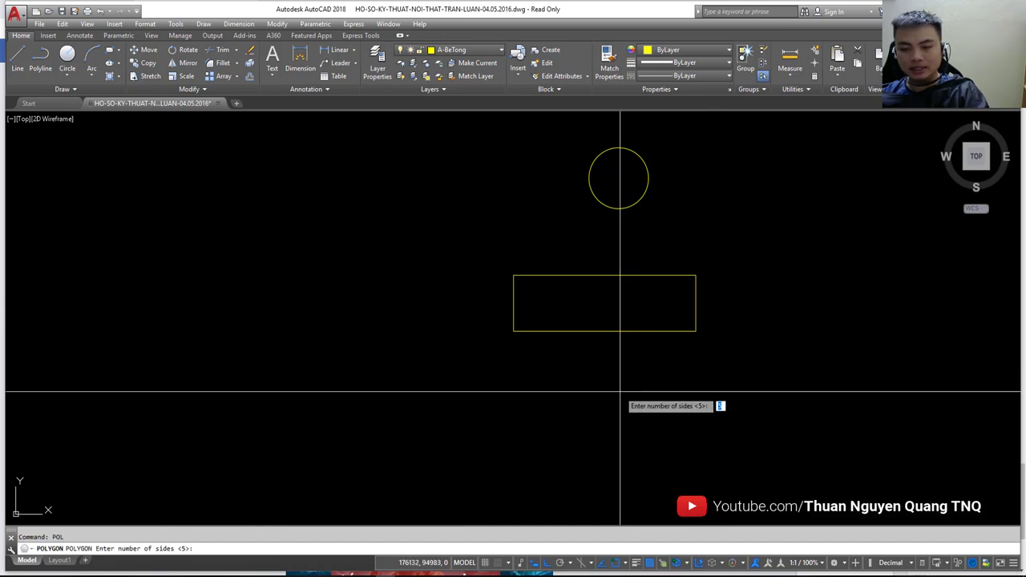
{"action": "key", "text": "Return"}
{"action": "left_click", "coordinate": [612, 401]}
{"action": "left_click", "coordinate": [633, 433]}
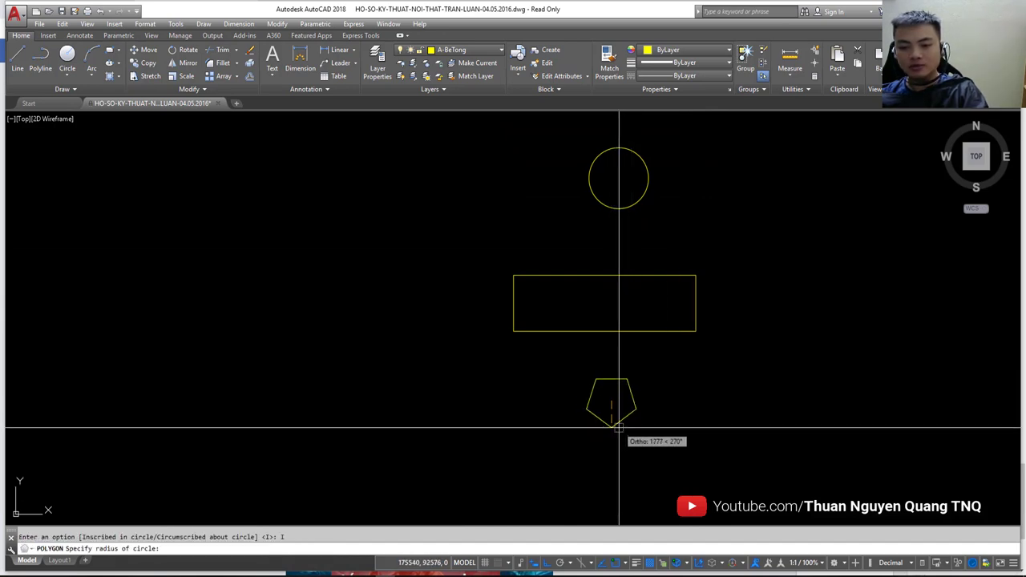
{"action": "scroll", "coordinate": [618, 320], "scroll_direction": "down", "scroll_amount": 7}
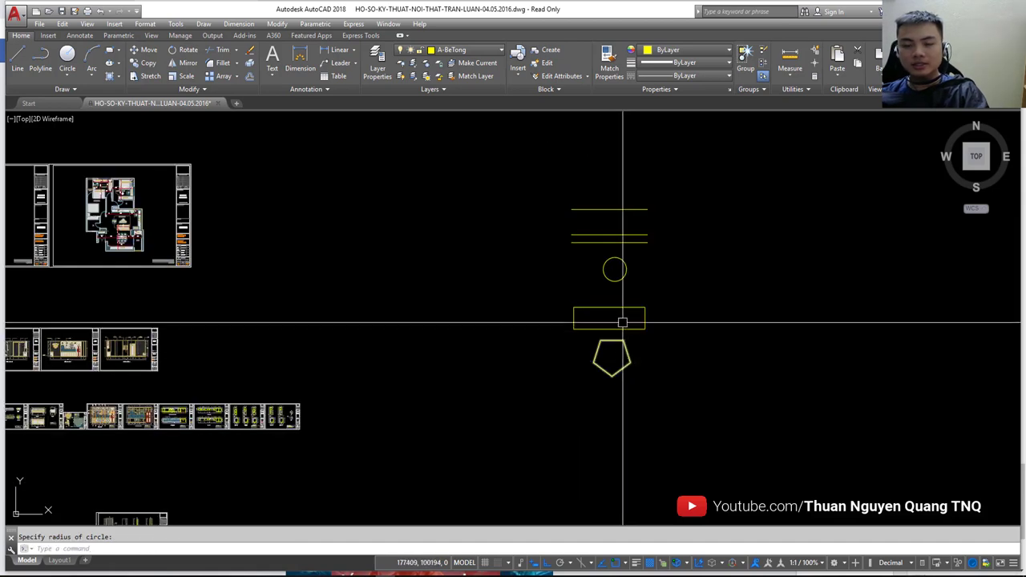
{"action": "scroll", "coordinate": [603, 379], "scroll_direction": "up", "scroll_amount": 5}
{"action": "middle_click_drag", "start_coordinate": [607, 365], "coordinate": [599, 332]}
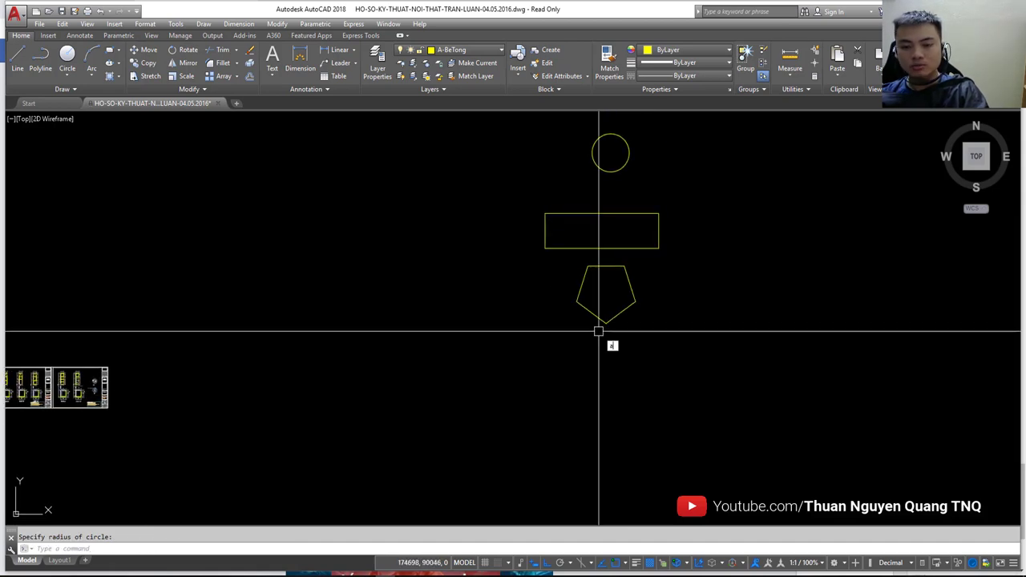
Step: Draw a three-point arc just below the pentagon
{"action": "key", "text": "Return"}
{"action": "left_click", "coordinate": [586, 370]}
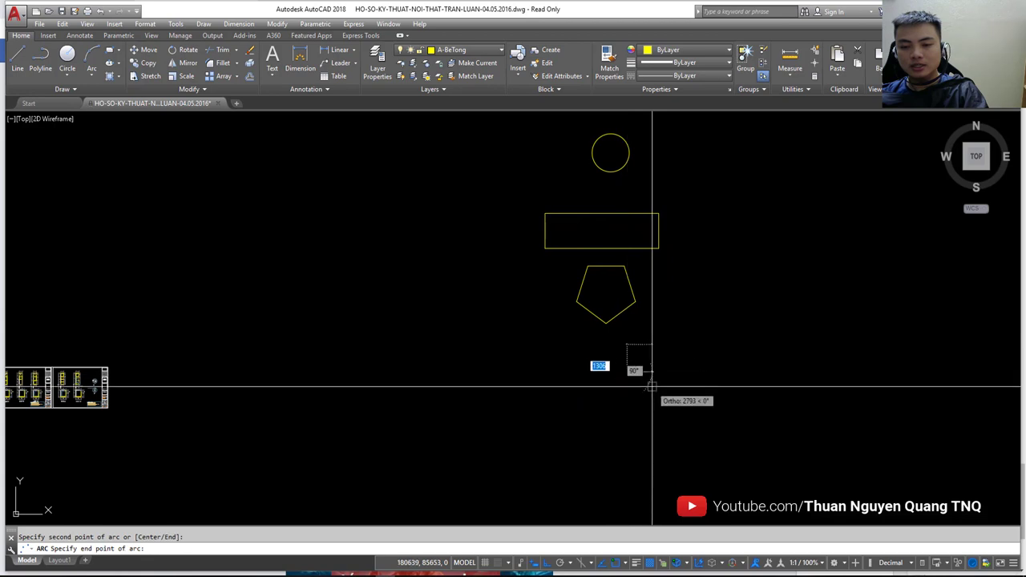
{"action": "left_click", "coordinate": [646, 371]}
{"action": "middle_click_drag", "start_coordinate": [610, 405], "coordinate": [593, 363]}
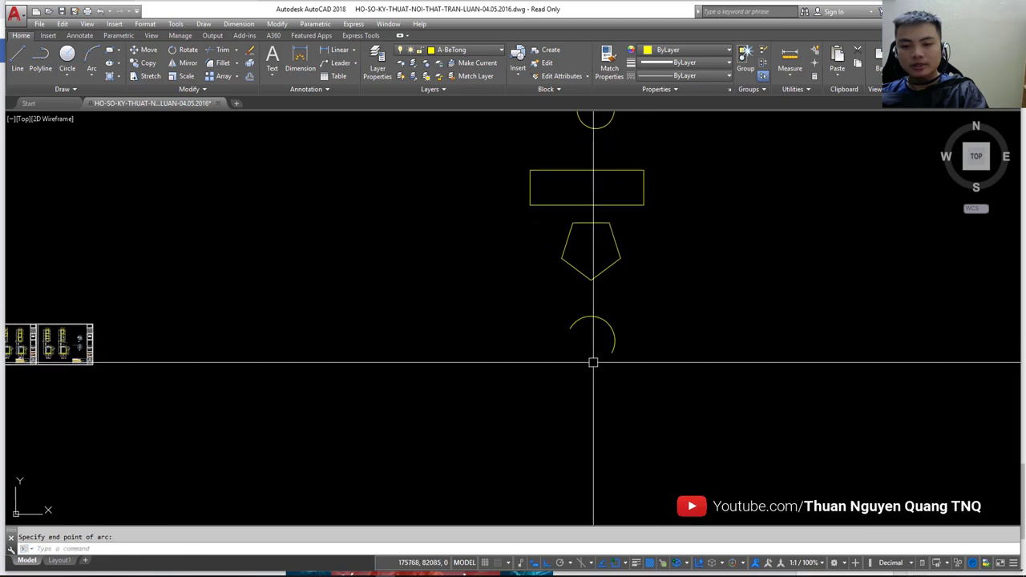
Step: Draw a horizontal ellipse beneath the arc and window-select it
{"action": "type", "text": "el"}
{"action": "key", "text": "Return"}
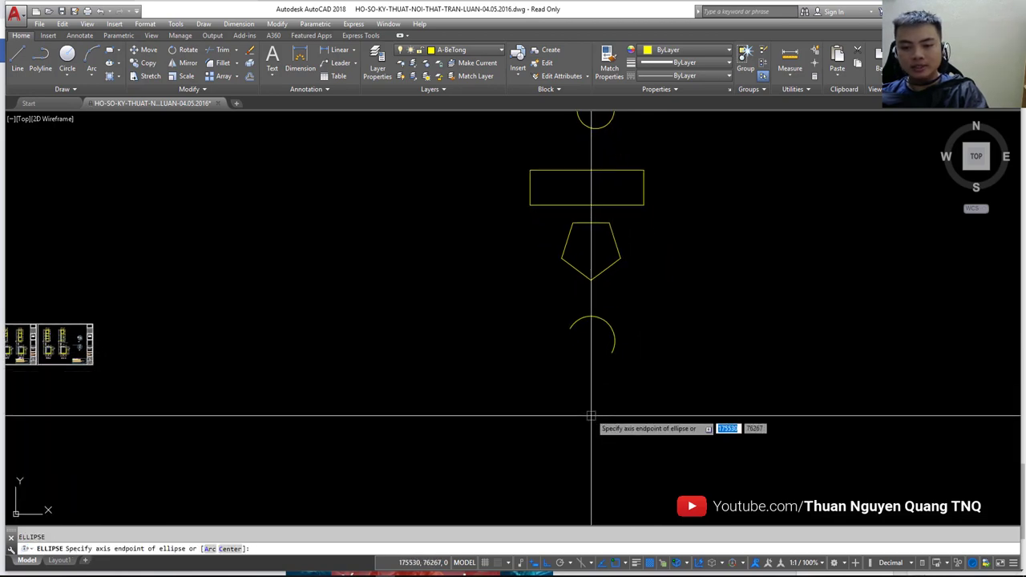
{"action": "left_click", "coordinate": [533, 418]}
{"action": "left_click", "coordinate": [603, 417]}
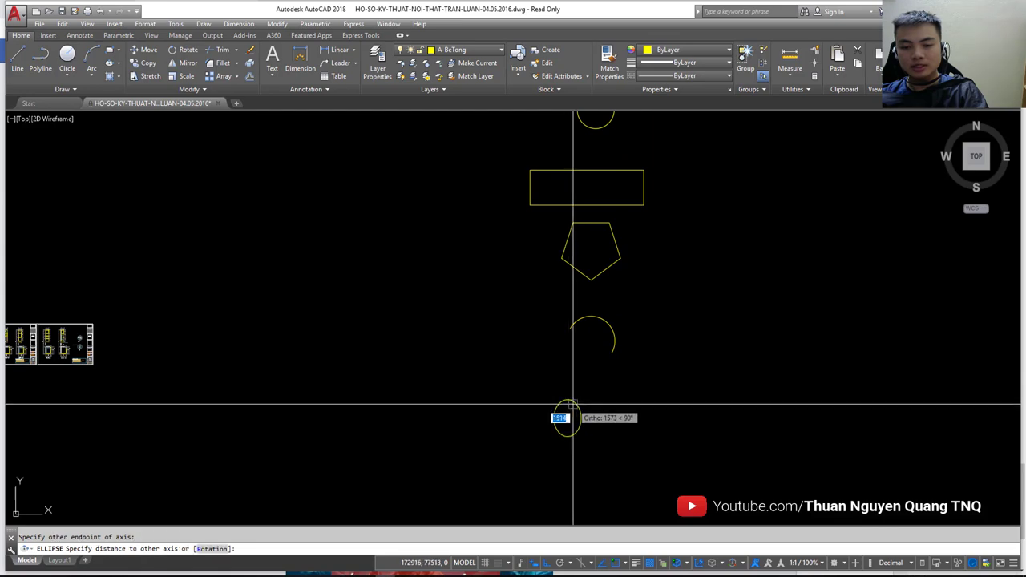
{"action": "left_click", "coordinate": [570, 379]}
{"action": "scroll", "coordinate": [594, 361], "scroll_direction": "down", "scroll_amount": 3}
{"action": "scroll", "coordinate": [595, 359], "scroll_direction": "down", "scroll_amount": 2}
{"action": "scroll", "coordinate": [594, 359], "scroll_direction": "up", "scroll_amount": 3}
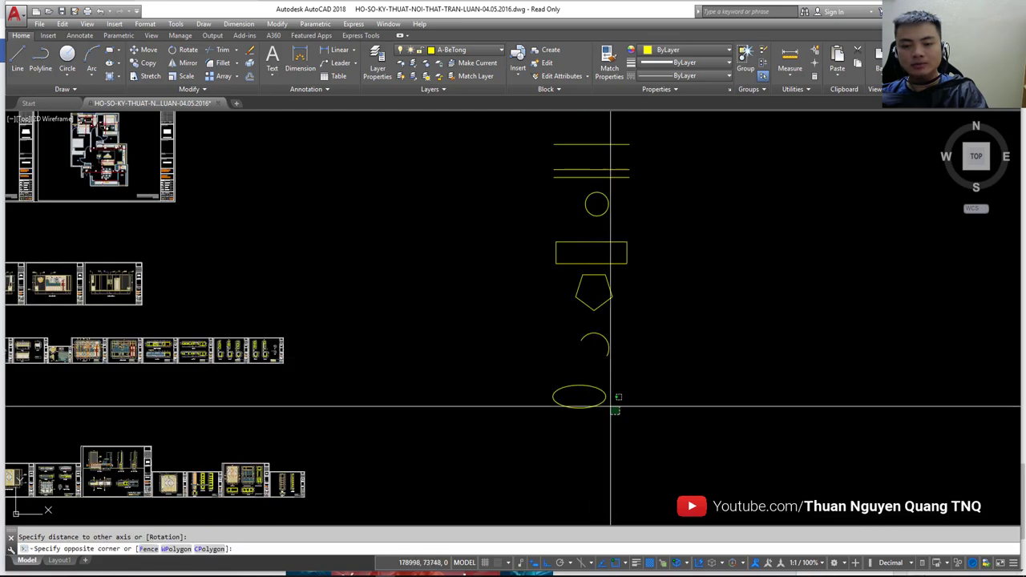
{"action": "left_click_drag", "start_coordinate": [553, 381], "coordinate": [623, 406]}
Step: Move the ellipse so it sits centred under the shapes, then cancel the follow-up command
{"action": "type", "text": "m"}
{"action": "key", "text": "Return"}
{"action": "left_click", "coordinate": [660, 394]}
{"action": "scroll", "coordinate": [633, 287], "scroll_direction": "down", "scroll_amount": 3}
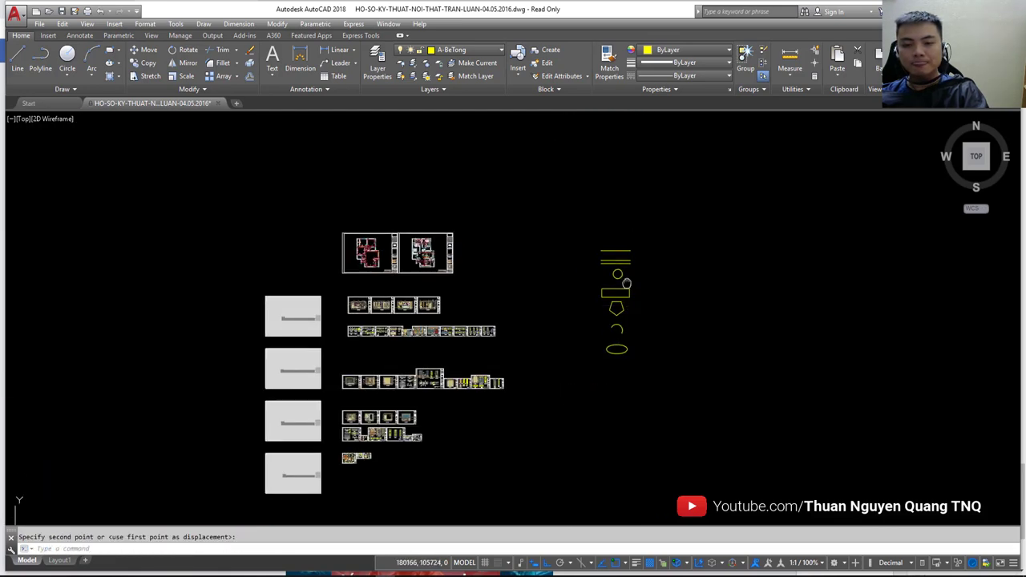
{"action": "scroll", "coordinate": [602, 300], "scroll_direction": "up", "scroll_amount": 3}
{"action": "mouse_move", "coordinate": [630, 299]}
{"action": "middle_mouse_down"}
{"action": "mouse_move", "coordinate": [645, 300]}
{"action": "mouse_move", "coordinate": [619, 421]}
{"action": "middle_mouse_up"}
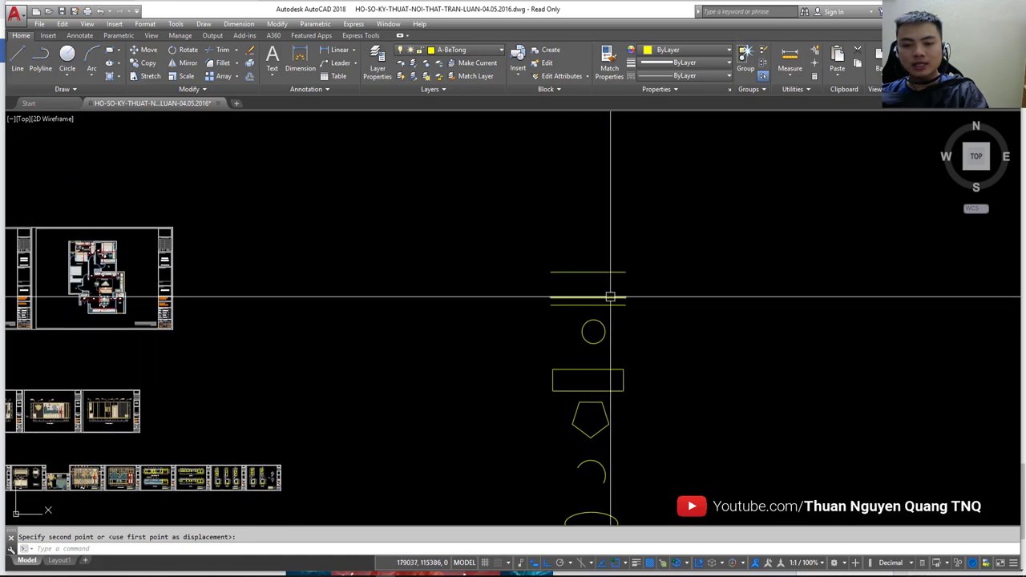
{"action": "middle_click_drag", "start_coordinate": [618, 378], "coordinate": [646, 309]}
{"action": "type", "text": "s"}
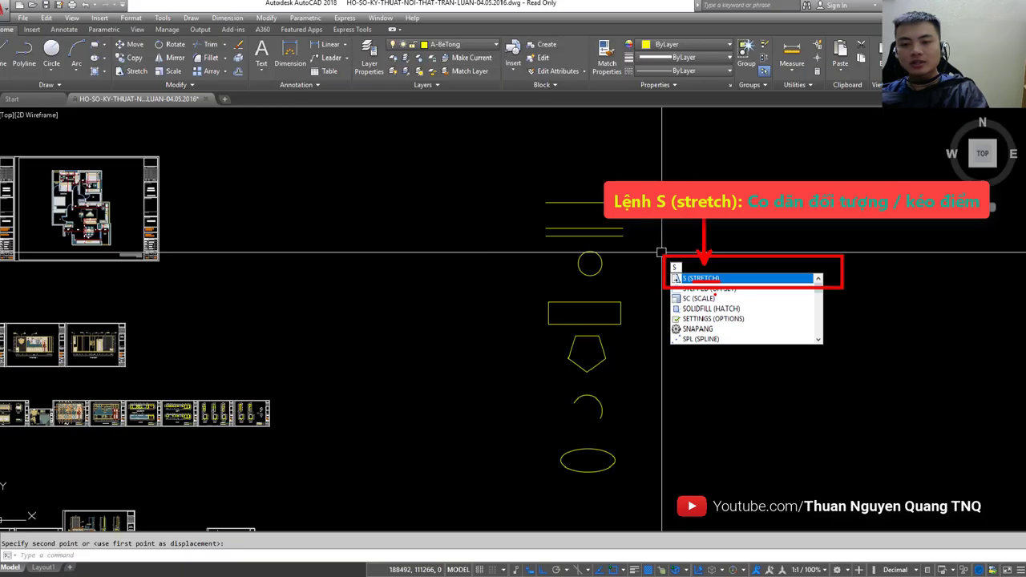
{"action": "key", "text": "Escape"}
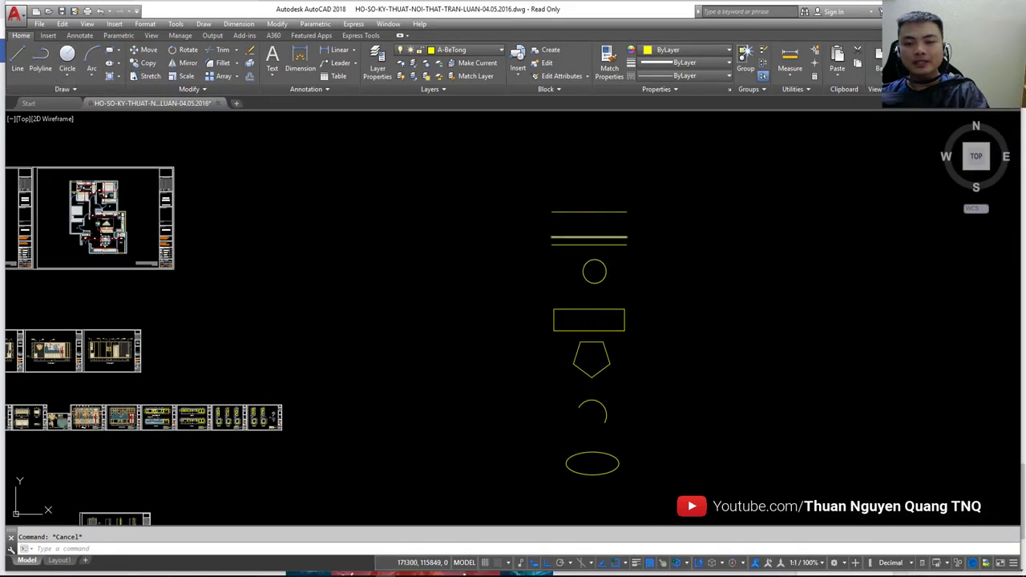
Step: Stretch the top horizontal line sideways along its length
{"action": "scroll", "coordinate": [607, 222], "scroll_direction": "up", "scroll_amount": 4}
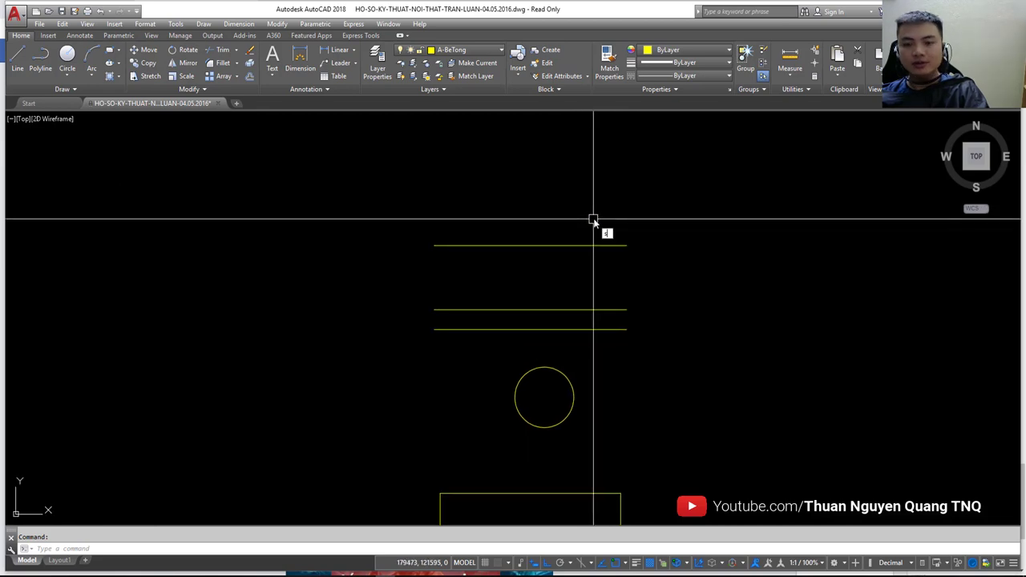
{"action": "type", "text": "s"}
{"action": "key", "text": "Return"}
{"action": "scroll", "coordinate": [600, 222], "scroll_direction": "up", "scroll_amount": 2}
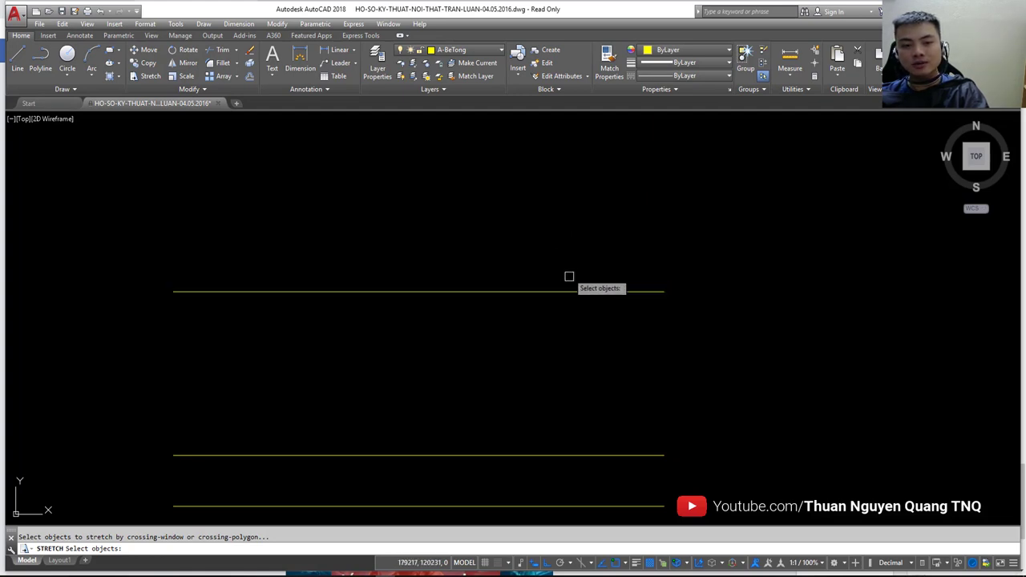
{"action": "scroll", "coordinate": [569, 277], "scroll_direction": "down", "scroll_amount": 2}
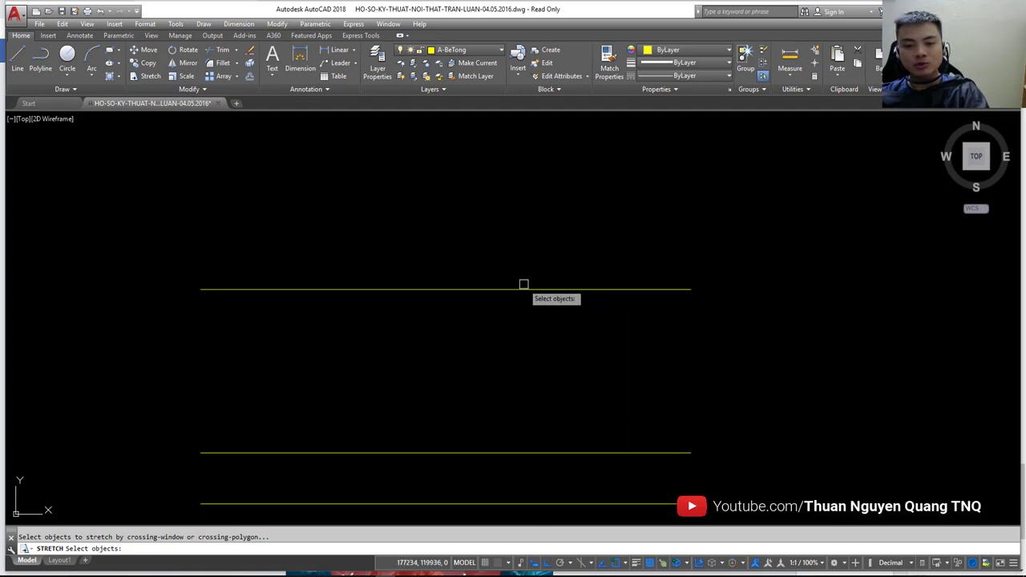
{"action": "scroll", "coordinate": [484, 288], "scroll_direction": "up", "scroll_amount": 2}
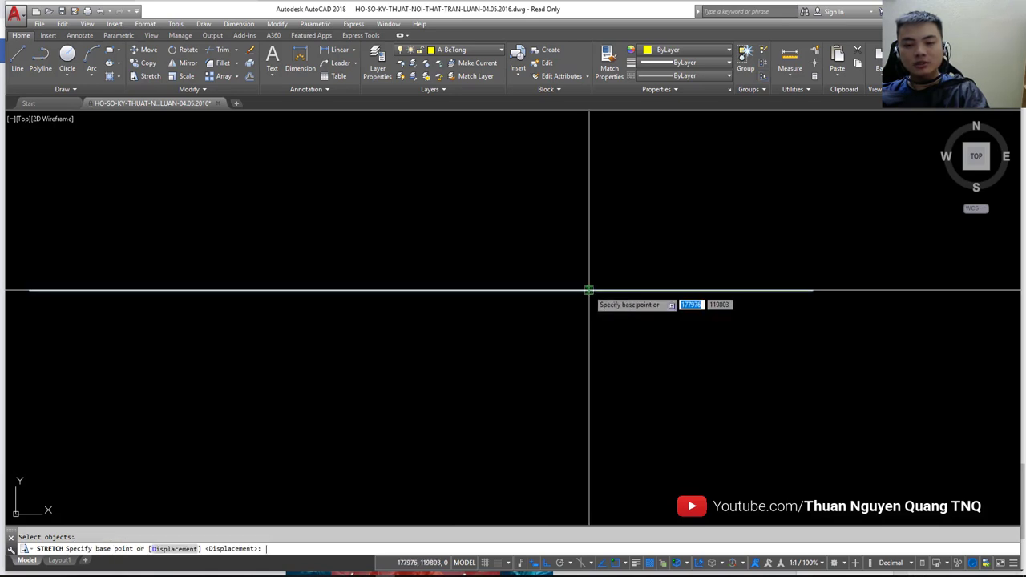
{"action": "left_click", "coordinate": [575, 313]}
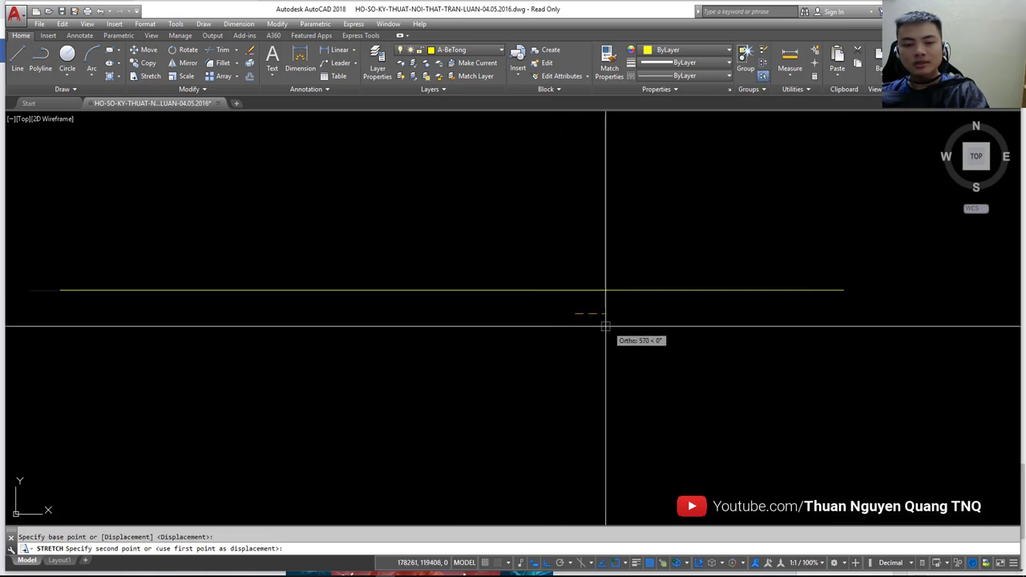
{"action": "scroll", "coordinate": [626, 323], "scroll_direction": "down", "scroll_amount": 2}
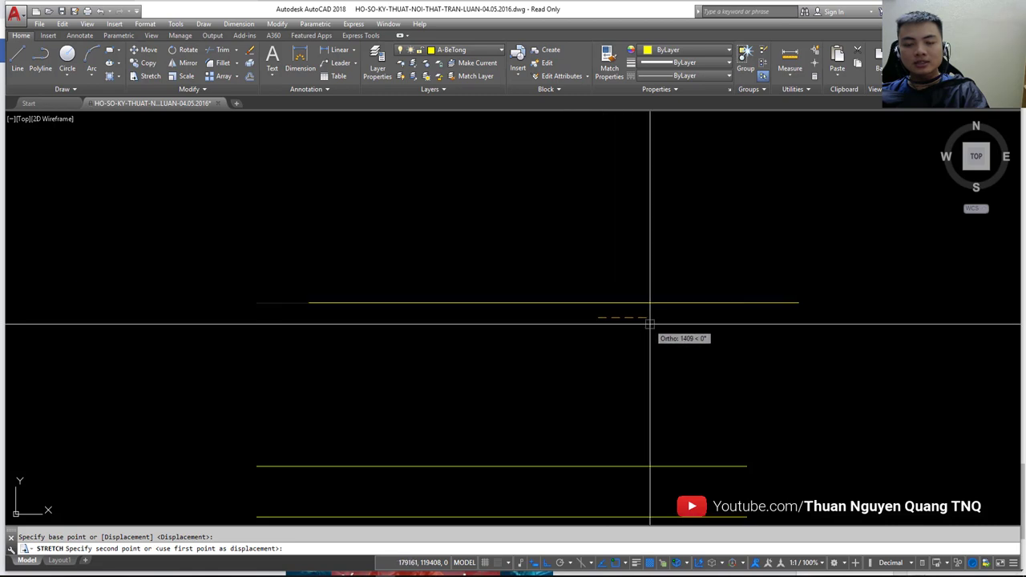
{"action": "left_click", "coordinate": [598, 305]}
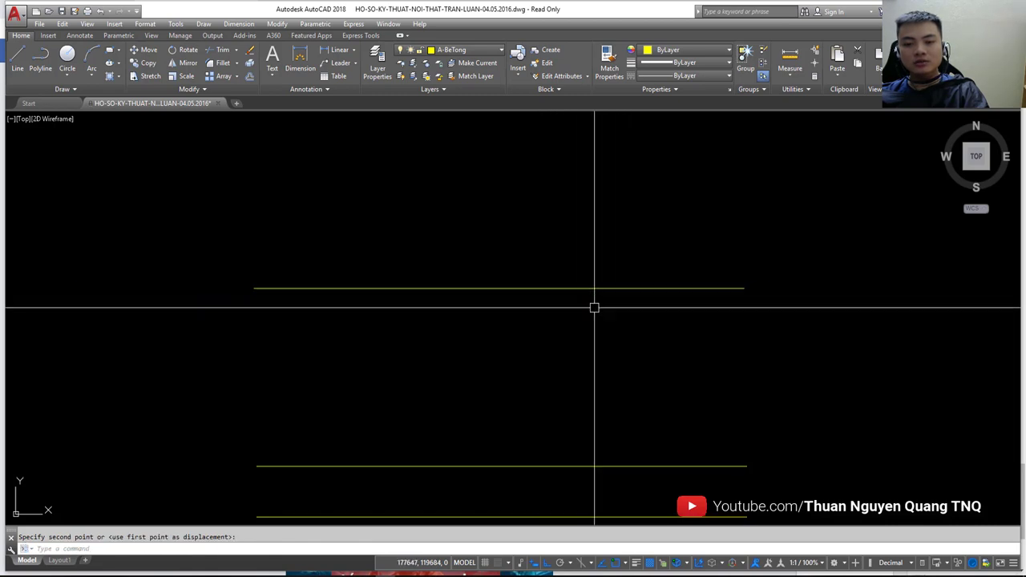
Step: Select the top line, clear the selection, and pan the lines lower
{"action": "left_click", "coordinate": [572, 292]}
{"action": "left_click", "coordinate": [545, 280]}
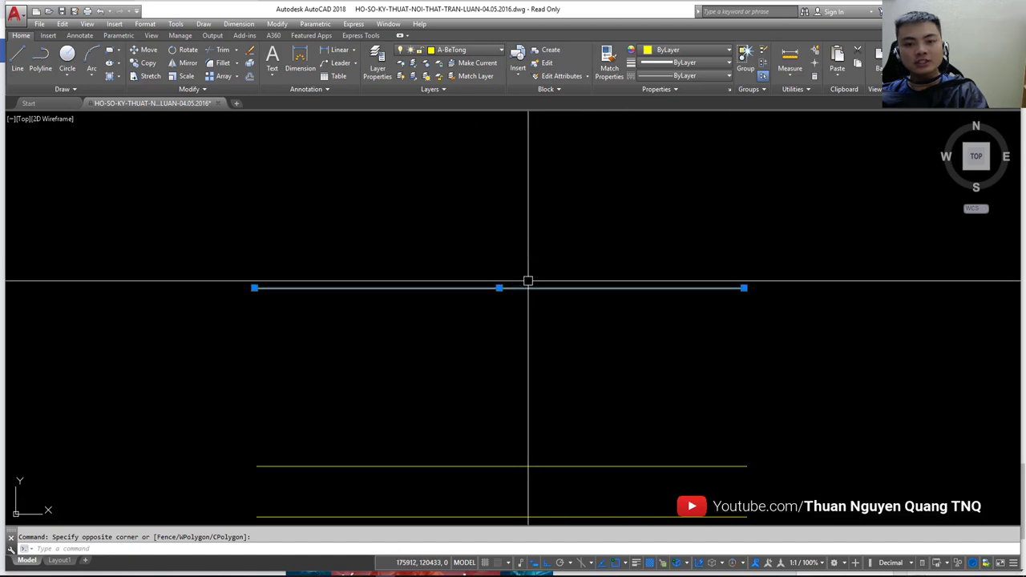
{"action": "key", "text": "Escape"}
{"action": "middle_click_drag", "start_coordinate": [524, 277], "coordinate": [528, 306]}
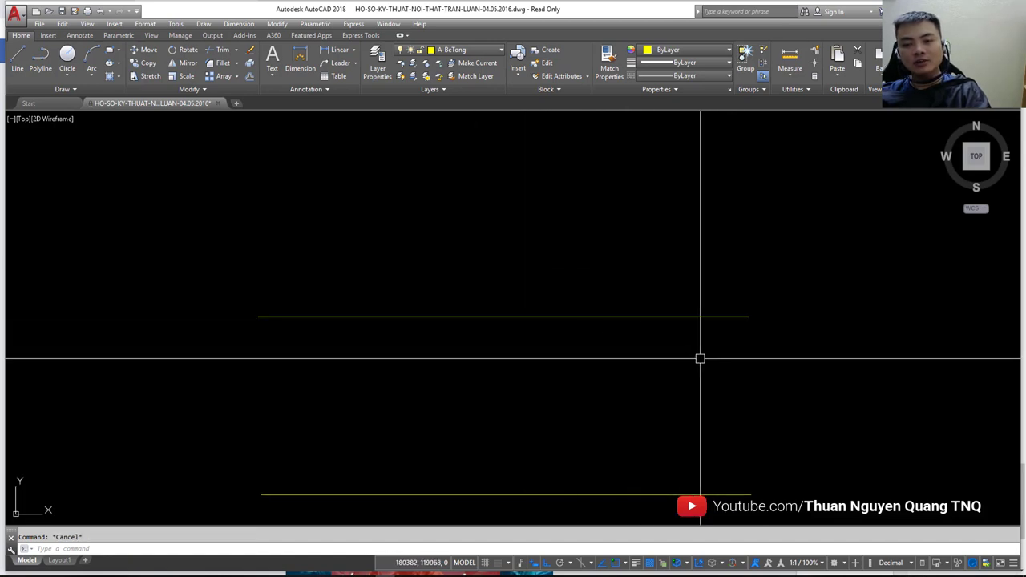
{"action": "left_click", "coordinate": [791, 362]}
{"action": "left_click", "coordinate": [653, 260]}
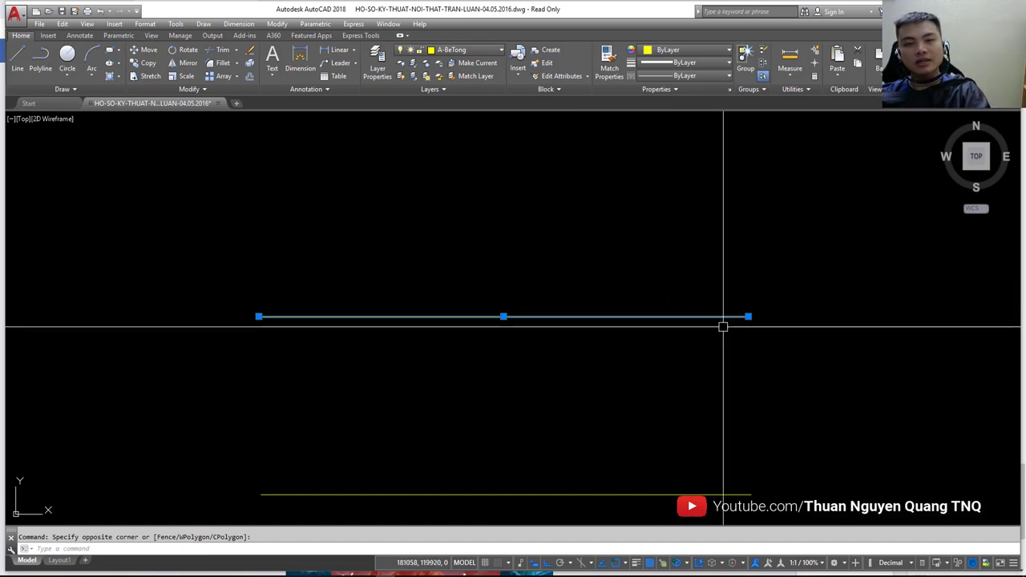
{"action": "key", "text": "Escape"}
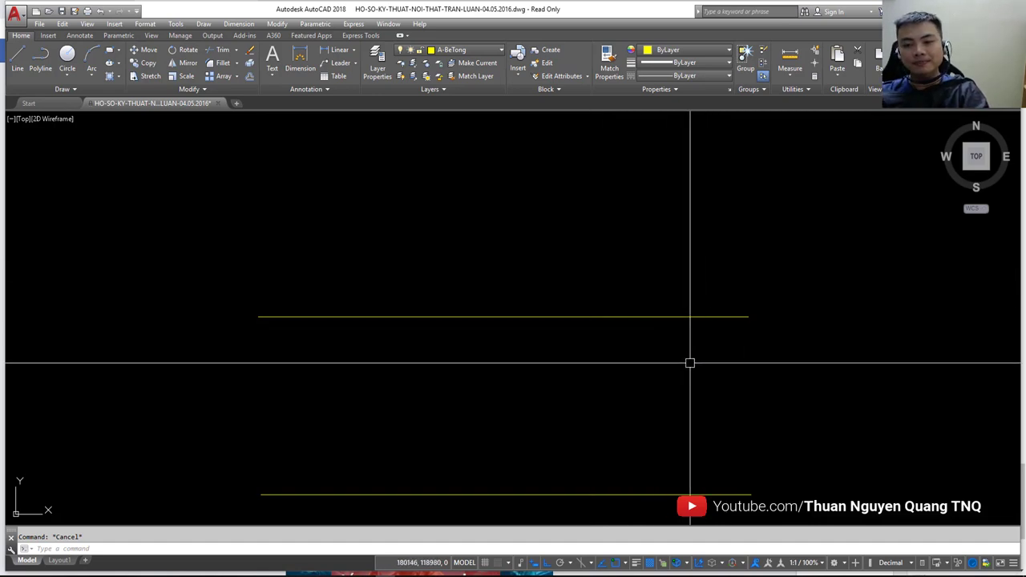
{"action": "middle_click_drag", "start_coordinate": [690, 350], "coordinate": [658, 372]}
{"action": "middle_click_drag", "start_coordinate": [730, 378], "coordinate": [669, 358]}
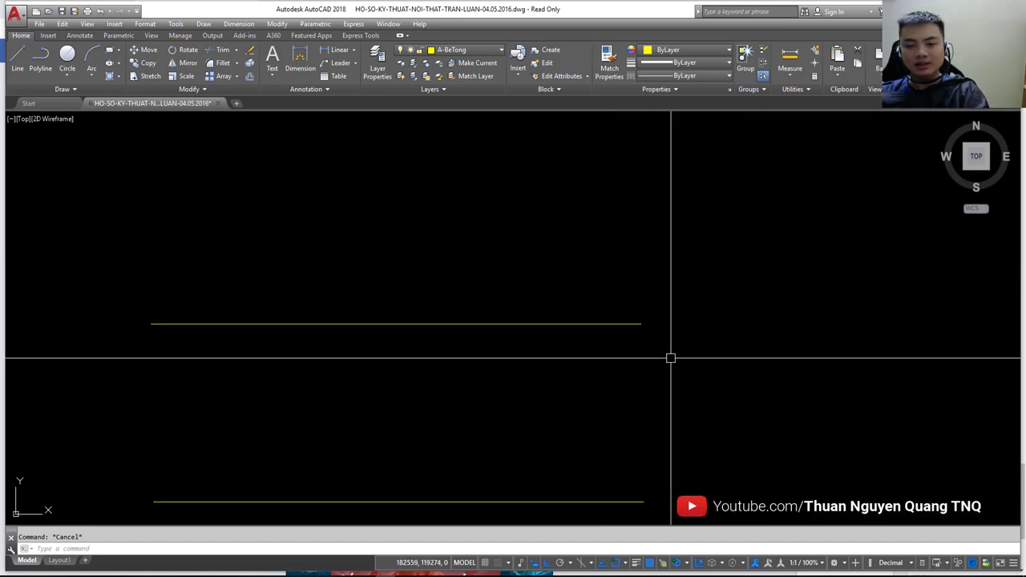
{"action": "left_click", "coordinate": [719, 366]}
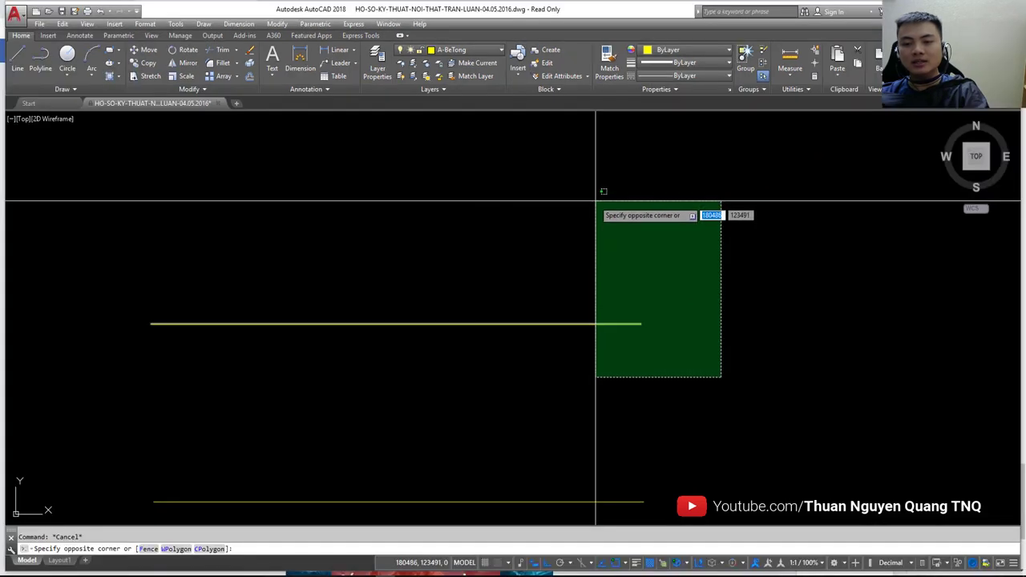
{"action": "key", "text": "Escape"}
{"action": "left_click", "coordinate": [730, 343]}
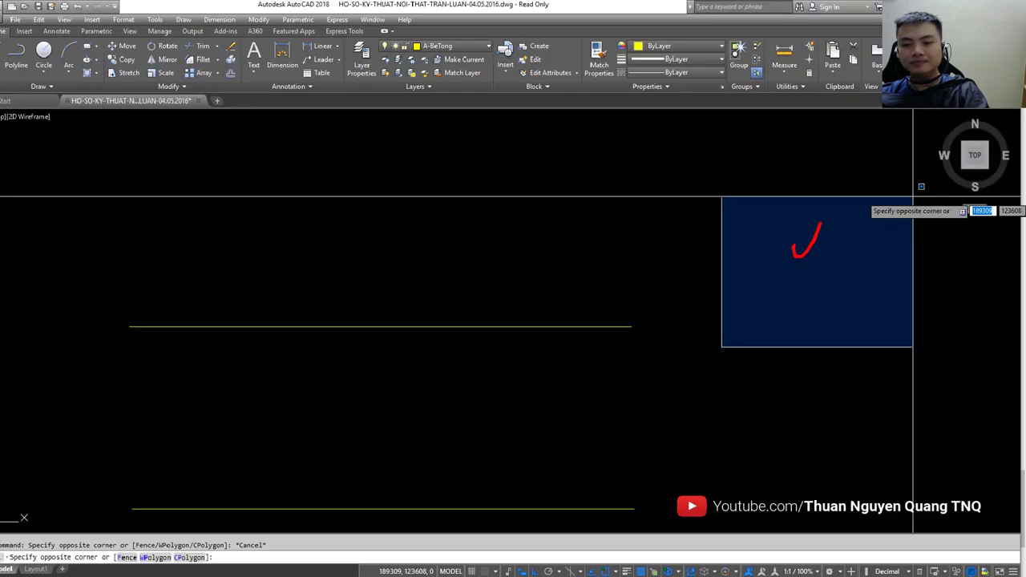
{"action": "key", "text": "Escape"}
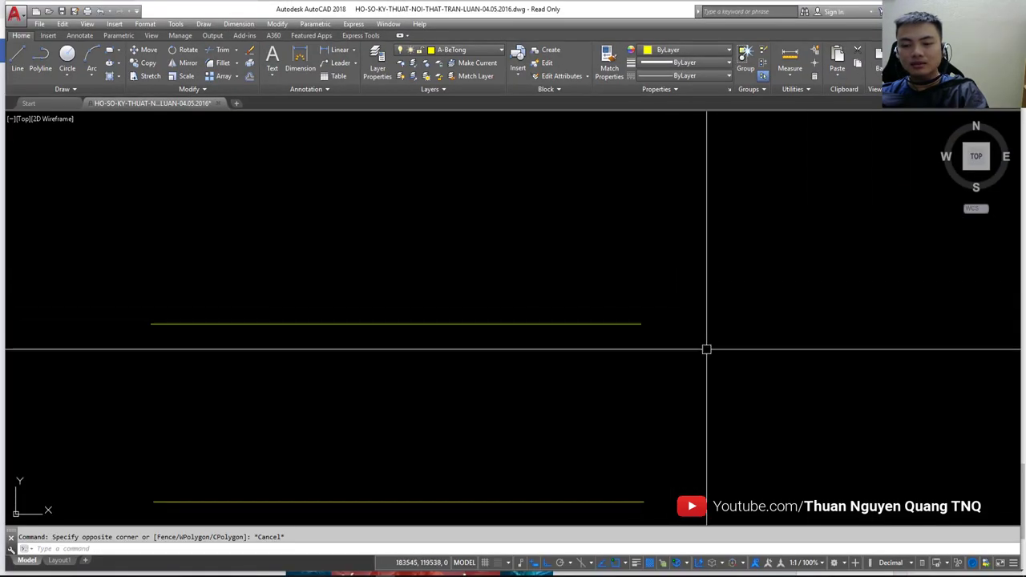
Step: Crossing-select the whole top line and stretch it slightly downward
{"action": "left_click", "coordinate": [710, 364]}
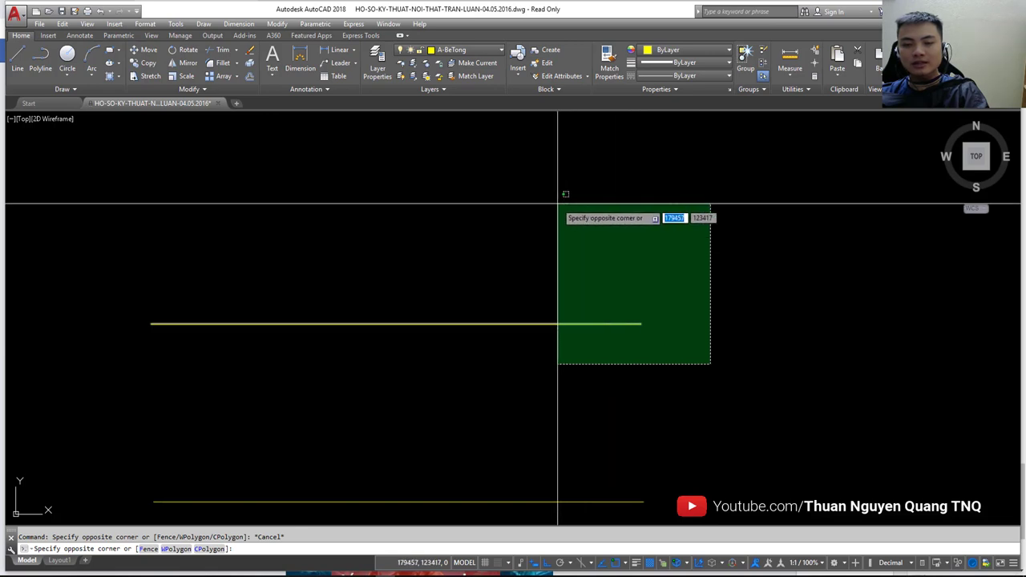
{"action": "scroll", "coordinate": [558, 204], "scroll_direction": "down", "scroll_amount": 4}
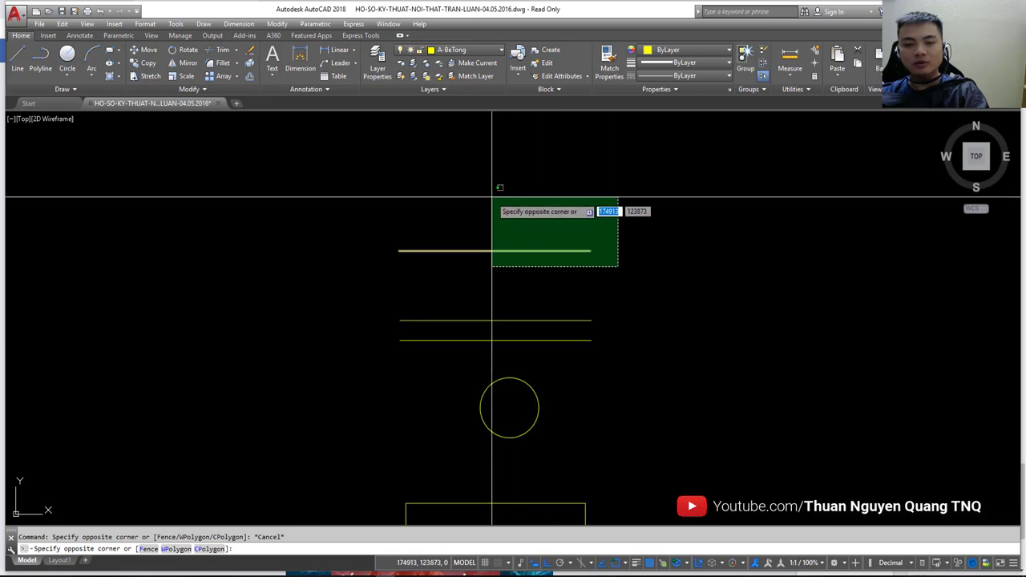
{"action": "left_click", "coordinate": [355, 177]}
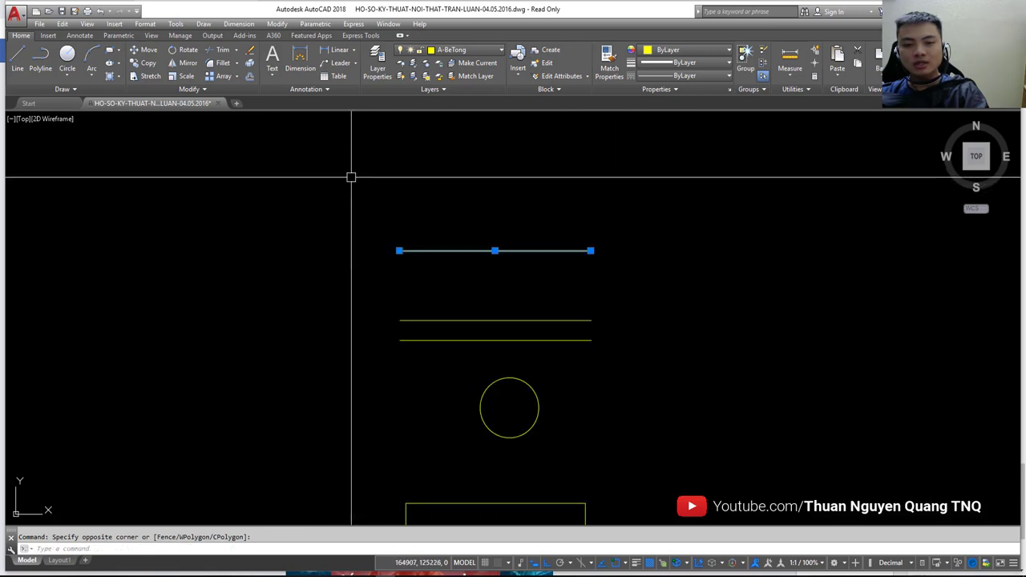
{"action": "type", "text": "s"}
{"action": "key", "text": "Return"}
{"action": "left_click", "coordinate": [495, 219]}
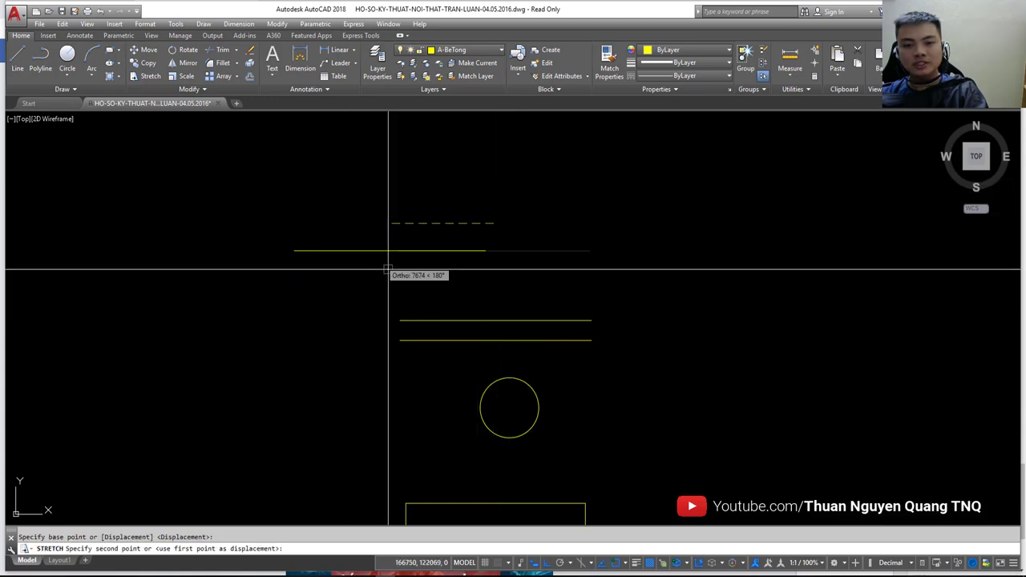
{"action": "left_click", "coordinate": [495, 239]}
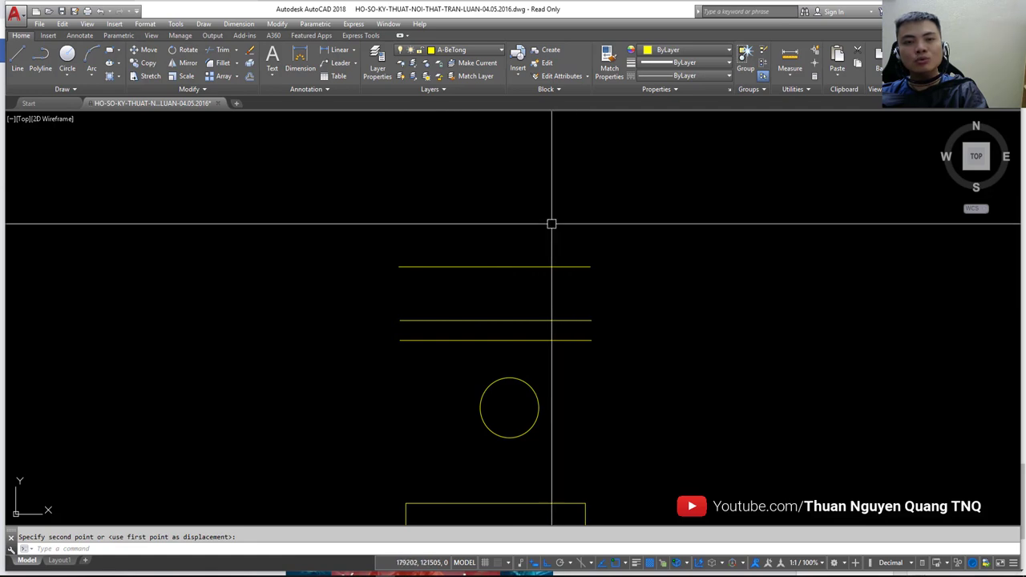
Step: Start moving the top line from a base point, then window its right end
{"action": "scroll", "coordinate": [514, 246], "scroll_direction": "up", "scroll_amount": 2}
{"action": "scroll", "coordinate": [514, 245], "scroll_direction": "up", "scroll_amount": 2}
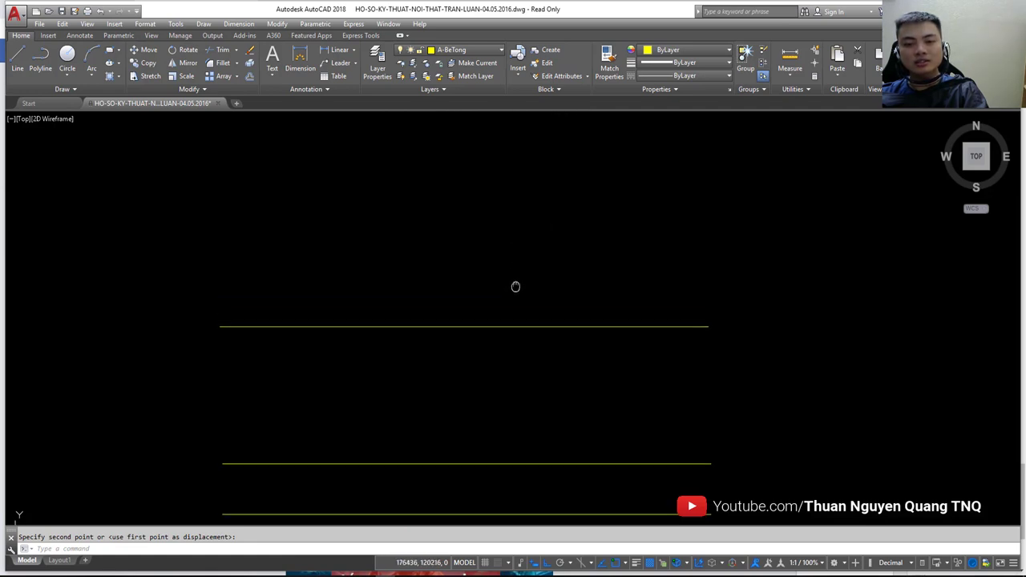
{"action": "left_click_drag", "start_coordinate": [516, 286], "coordinate": [486, 359]}
{"action": "type", "text": "m"}
{"action": "key", "text": "Return"}
{"action": "left_click", "coordinate": [543, 327]}
{"action": "scroll", "coordinate": [543, 305], "scroll_direction": "down", "scroll_amount": 2}
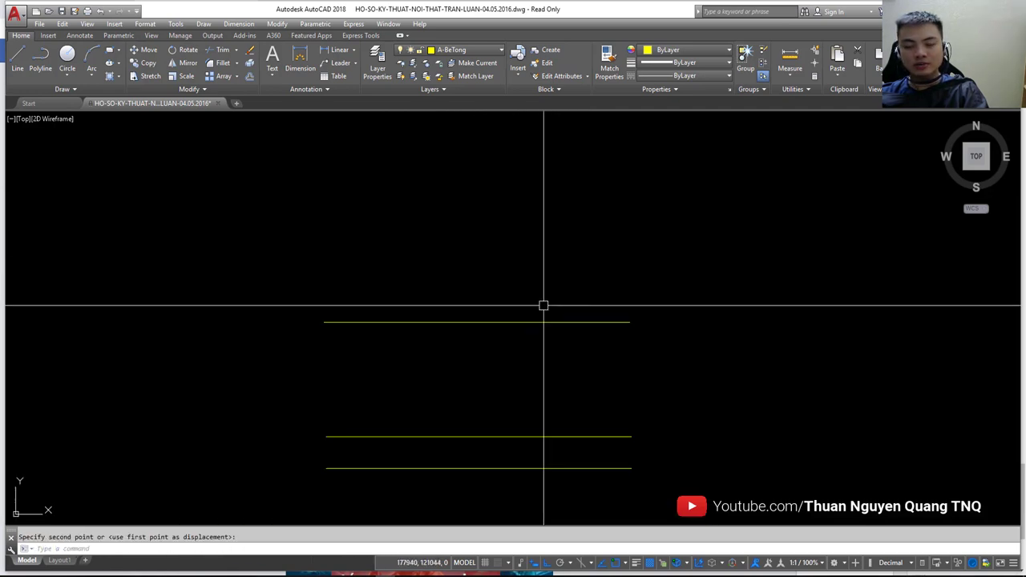
{"action": "scroll", "coordinate": [685, 352], "scroll_direction": "down", "scroll_amount": 2}
{"action": "left_click", "coordinate": [685, 352]}
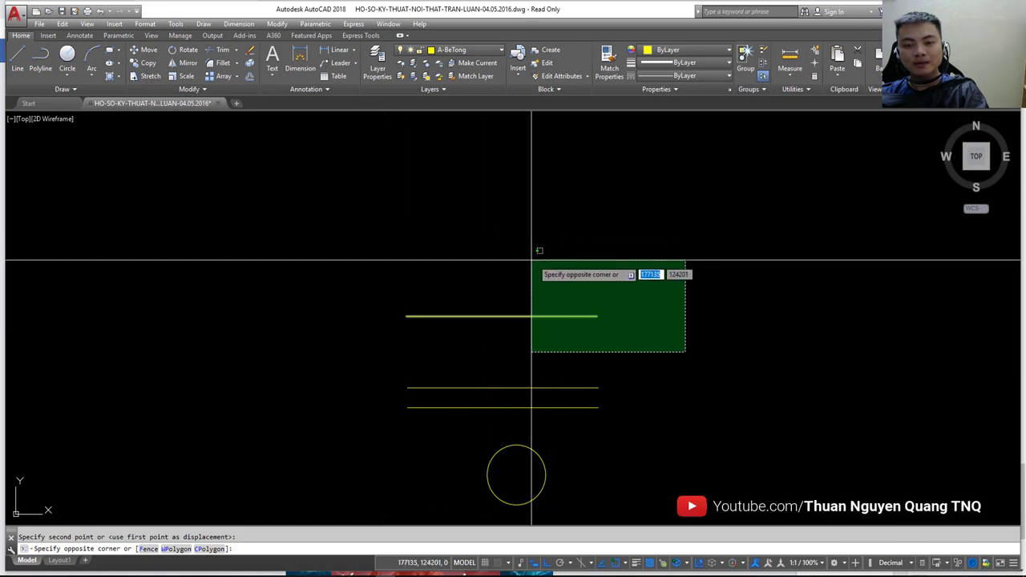
Step: Stretch the top line's right end with Ortho turned off (F8)
{"action": "left_click", "coordinate": [557, 259]}
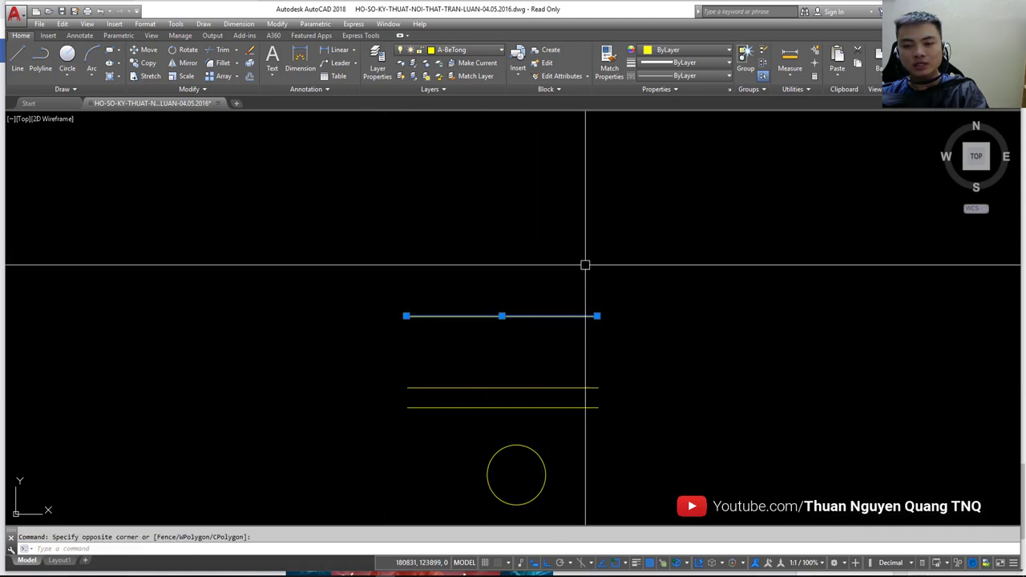
{"action": "key", "text": "Return"}
{"action": "left_click", "coordinate": [565, 274]}
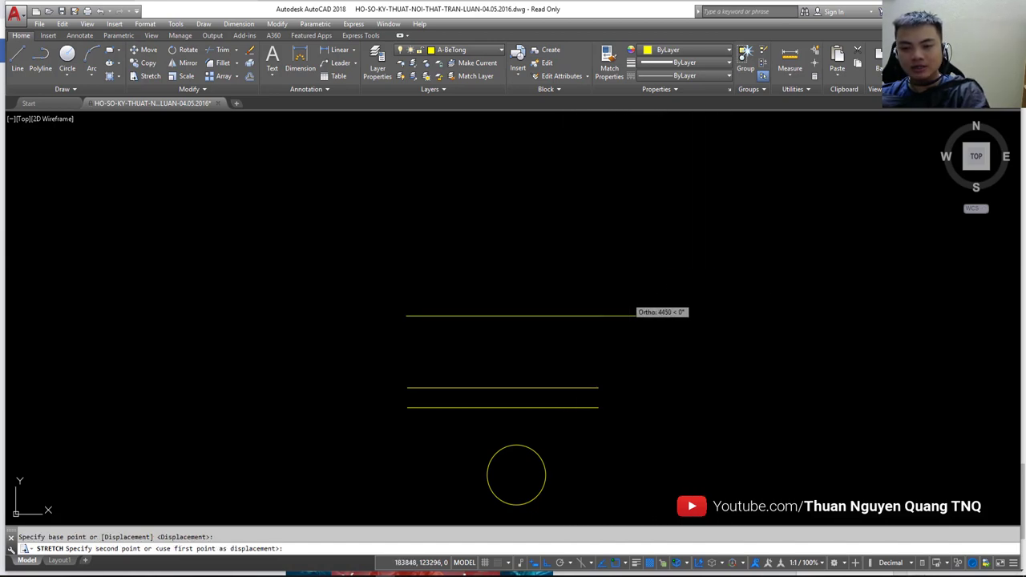
{"action": "key", "text": "F8"}
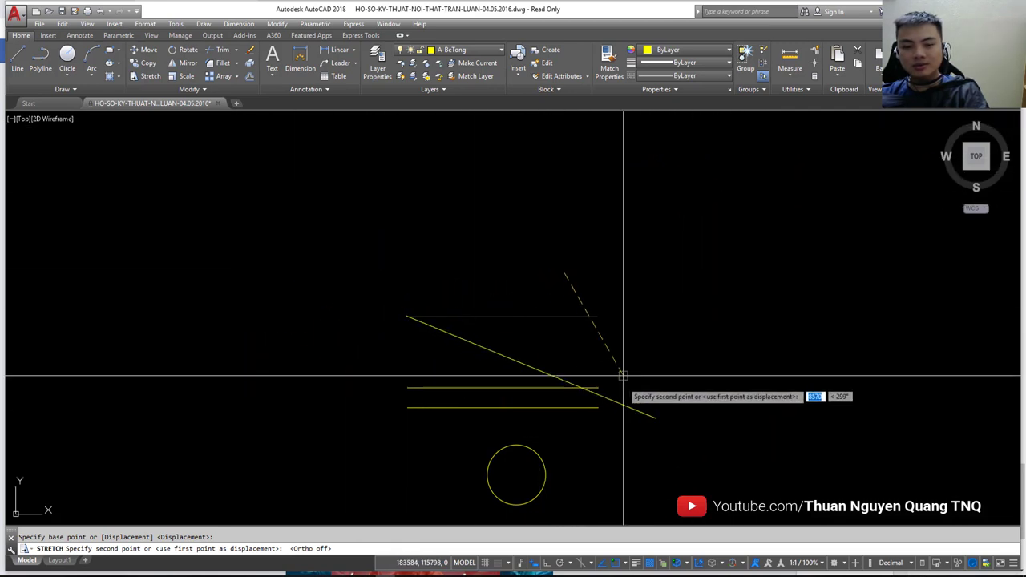
{"action": "key", "text": "Escape"}
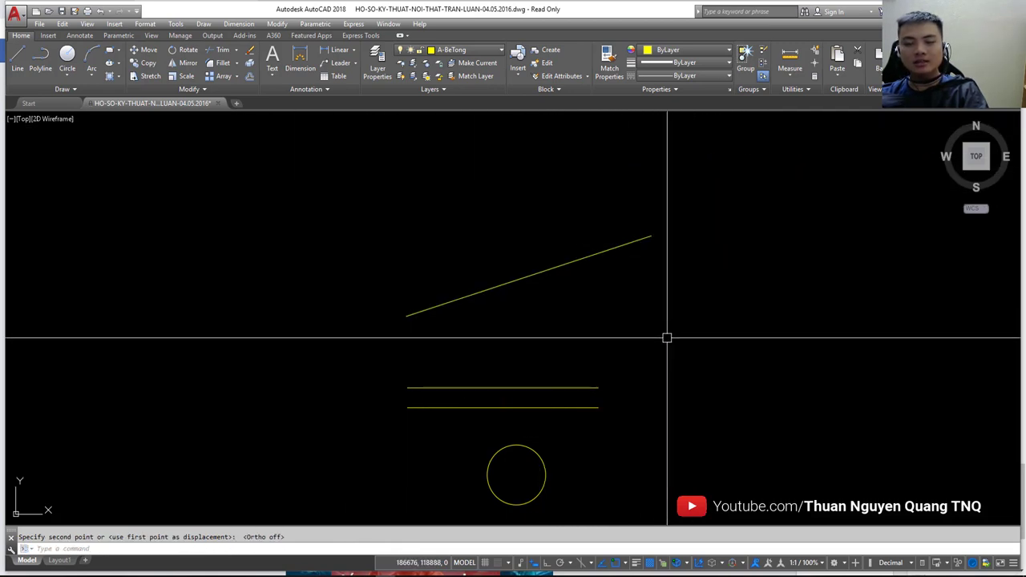
Step: Re-stretch the right end, dropping it below its old height
{"action": "key", "text": "space"}
{"action": "left_click", "coordinate": [694, 297]}
{"action": "left_click", "coordinate": [678, 264]}
{"action": "key", "text": "Return"}
{"action": "left_click", "coordinate": [621, 191]}
{"action": "left_click", "coordinate": [684, 298]}
Step: Stretch the right end again, pulling it back to shorten the line
{"action": "left_click", "coordinate": [737, 356]}
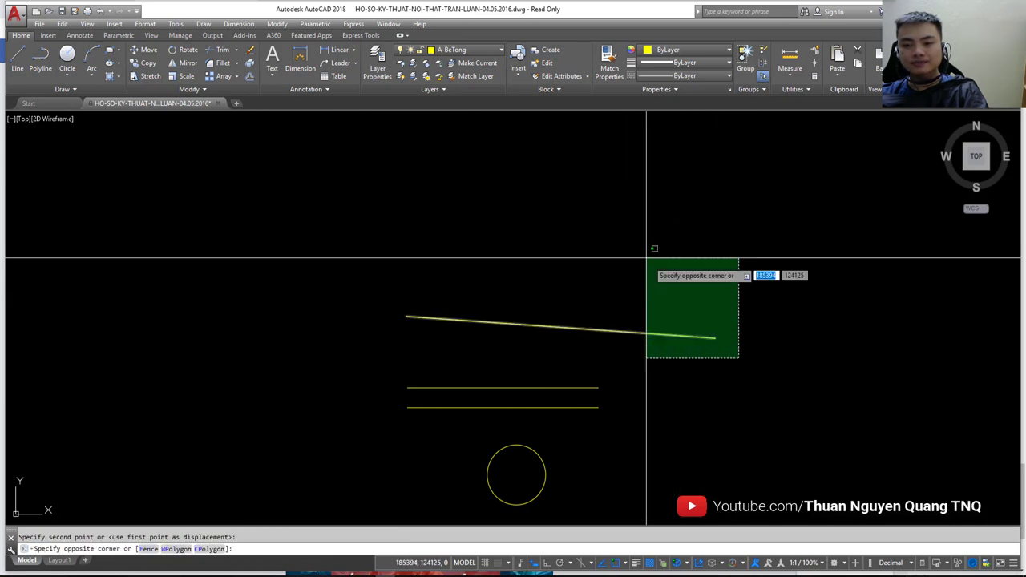
{"action": "left_click", "coordinate": [647, 259]}
{"action": "key", "text": "space"}
{"action": "left_click", "coordinate": [665, 259]}
{"action": "left_click", "coordinate": [850, 289]}
{"action": "left_click", "coordinate": [876, 266]}
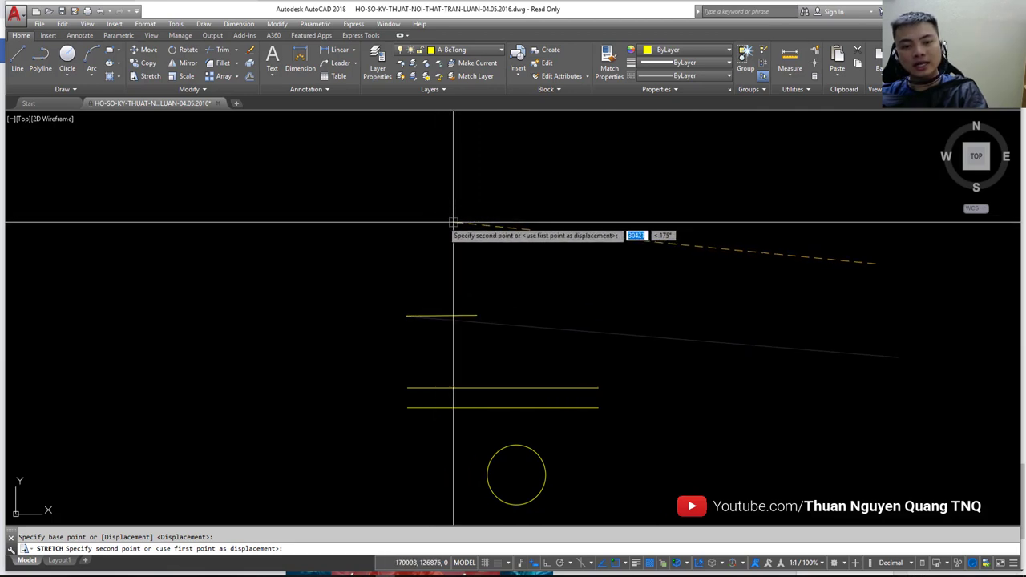
{"action": "left_click", "coordinate": [454, 223]}
Step: Stretch the right end back out further to the right
{"action": "key", "text": "space"}
{"action": "left_click", "coordinate": [519, 348]}
{"action": "left_click", "coordinate": [449, 236]}
{"action": "key", "text": "space"}
{"action": "left_click", "coordinate": [454, 252]}
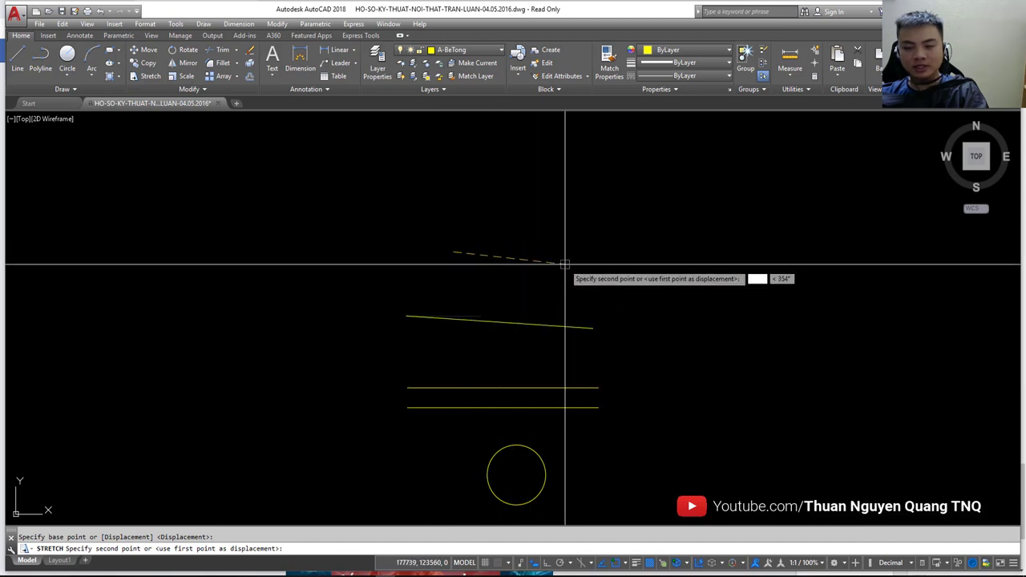
{"action": "left_click", "coordinate": [862, 255]}
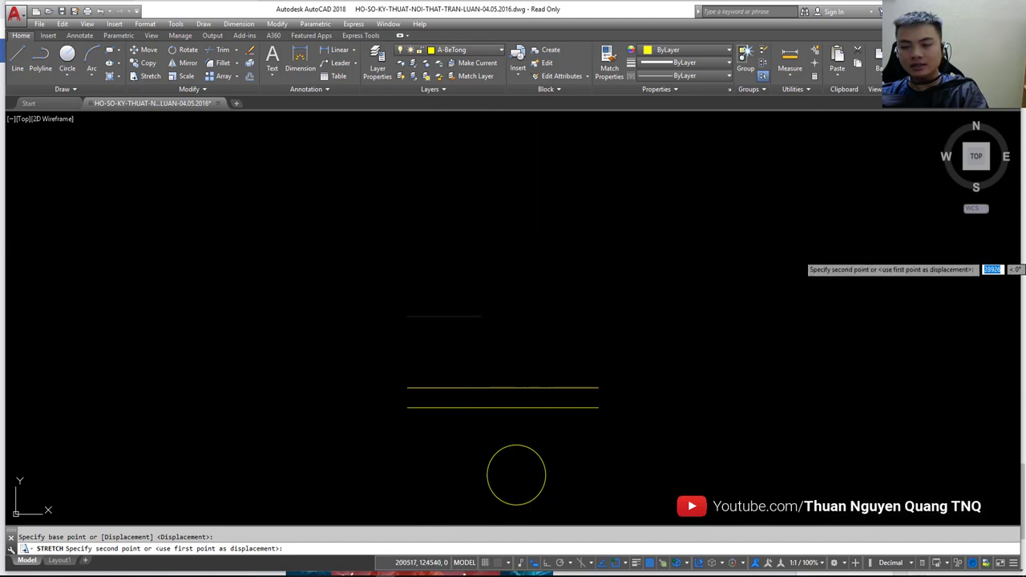
Step: Pull the right end back so the line ends slightly short of the lines below
{"action": "key", "text": "space"}
{"action": "left_click", "coordinate": [941, 348]}
{"action": "left_click", "coordinate": [859, 259]}
{"action": "key", "text": "space"}
{"action": "left_click", "coordinate": [894, 256]}
{"action": "left_click", "coordinate": [494, 251]}
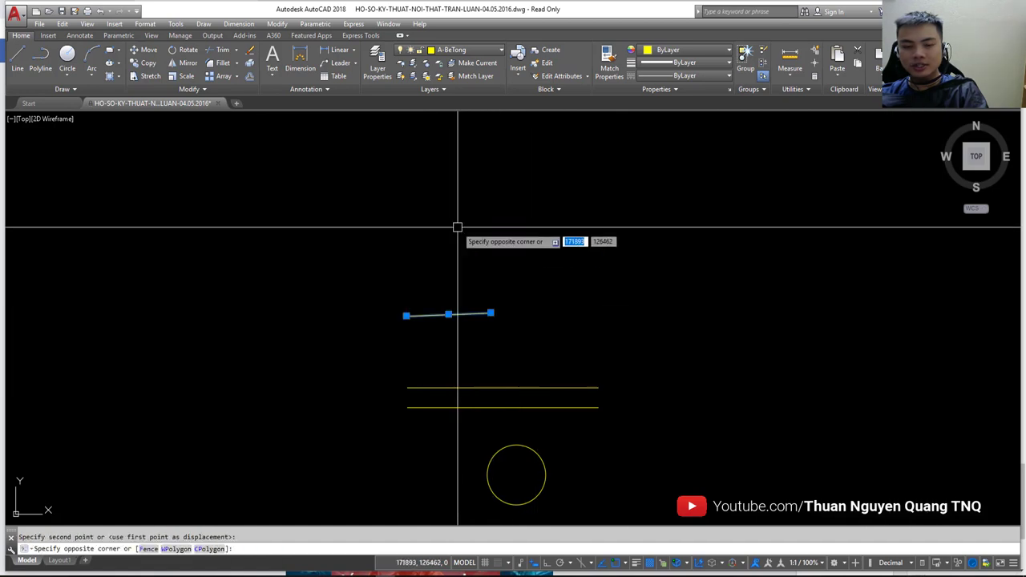
{"action": "left_click", "coordinate": [458, 206]}
{"action": "left_click", "coordinate": [554, 214]}
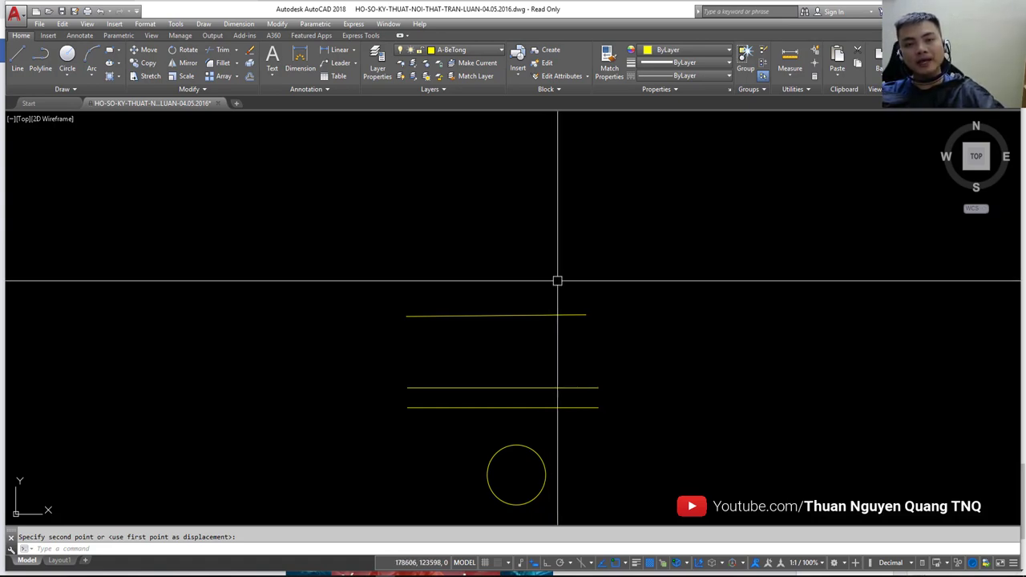
{"action": "scroll", "coordinate": [551, 310], "scroll_direction": "up", "scroll_amount": 2}
Step: Cancel the pending move and trial-select the top line, then clear the selection
{"action": "key", "text": "Escape"}
{"action": "left_click", "coordinate": [678, 353]}
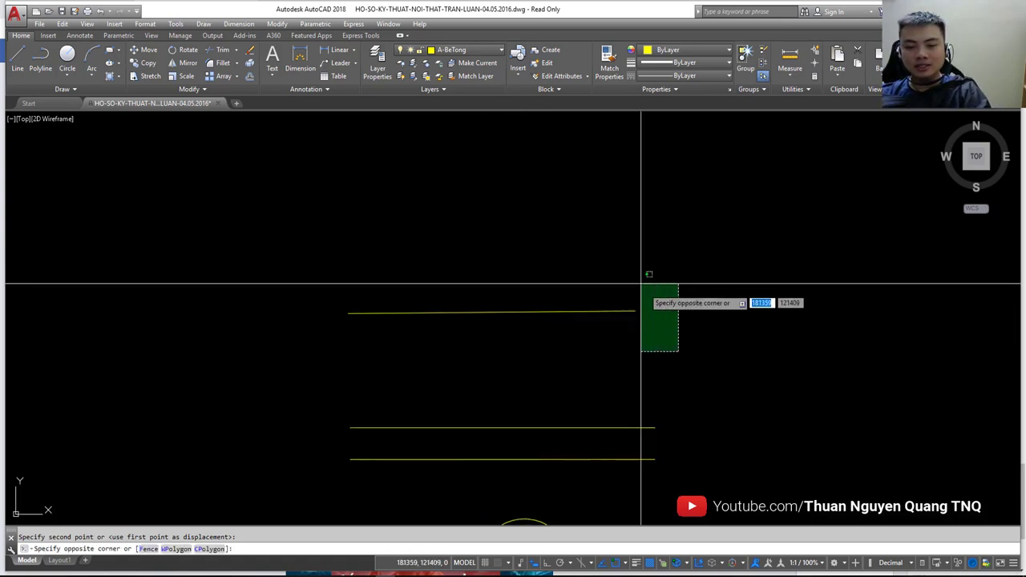
{"action": "left_click", "coordinate": [583, 218]}
{"action": "left_click", "coordinate": [677, 340]}
{"action": "left_click", "coordinate": [598, 229]}
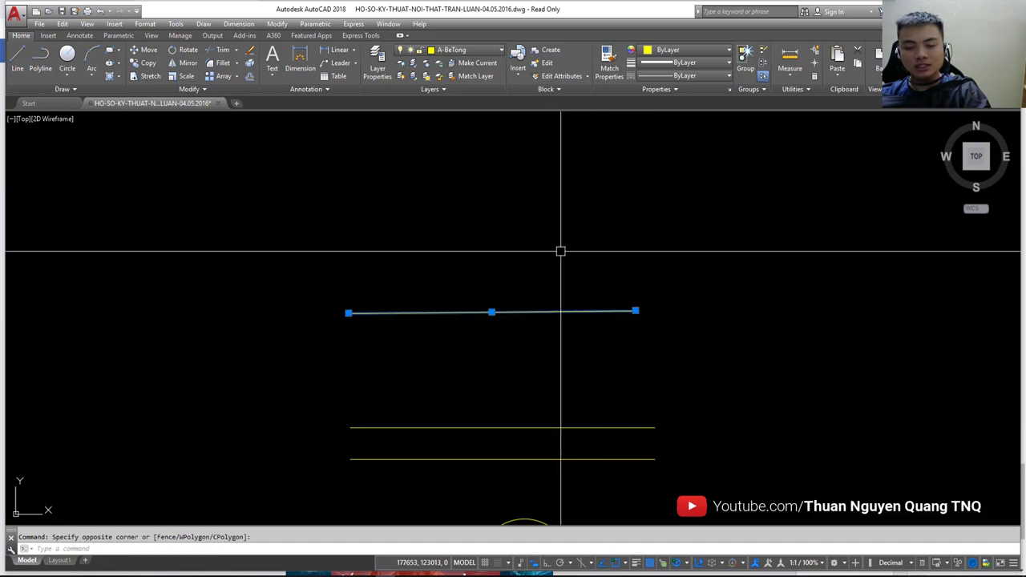
{"action": "scroll", "coordinate": [464, 318], "scroll_direction": "up", "scroll_amount": 4}
{"action": "key", "text": "Escape"}
{"action": "middle_click_drag", "start_coordinate": [537, 219], "coordinate": [532, 238]}
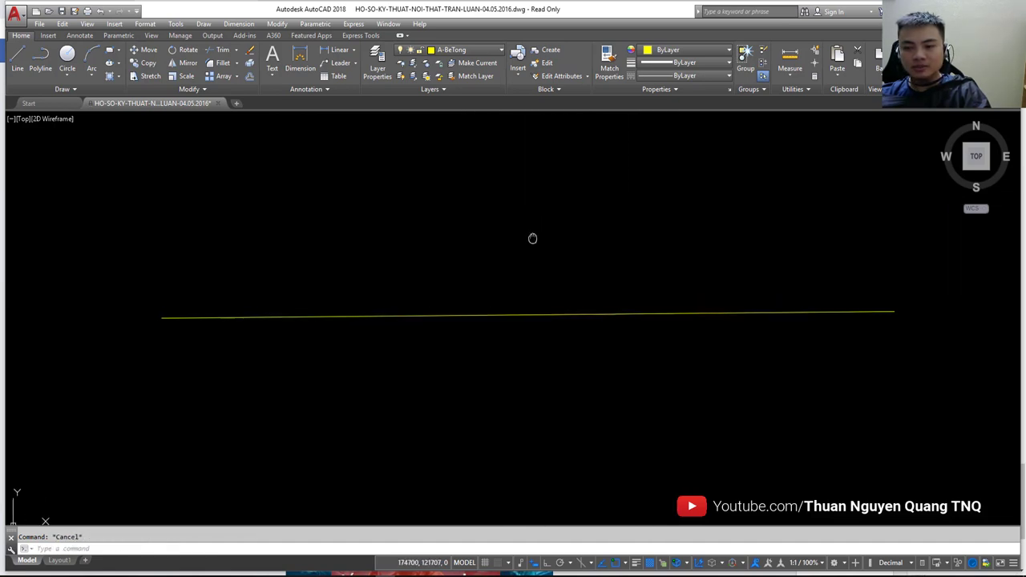
{"action": "left_click", "coordinate": [570, 268]}
{"action": "left_click", "coordinate": [543, 328]}
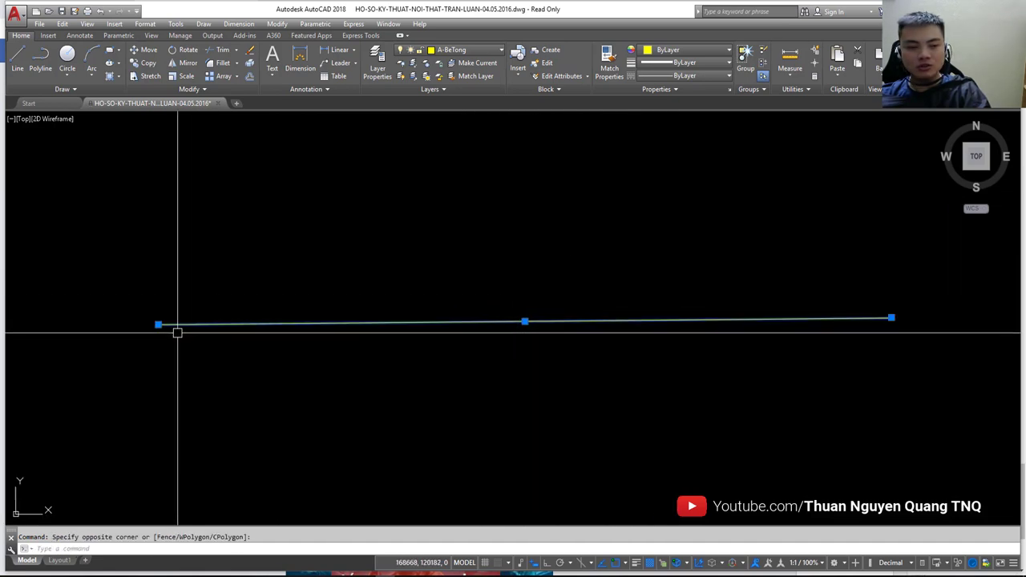
{"action": "key", "text": "Escape"}
{"action": "scroll", "coordinate": [678, 293], "scroll_direction": "down", "scroll_amount": 2}
Step: Stretch the top line's right end, raising it and then extending it further out
{"action": "left_click", "coordinate": [839, 358]}
{"action": "left_click", "coordinate": [777, 286]}
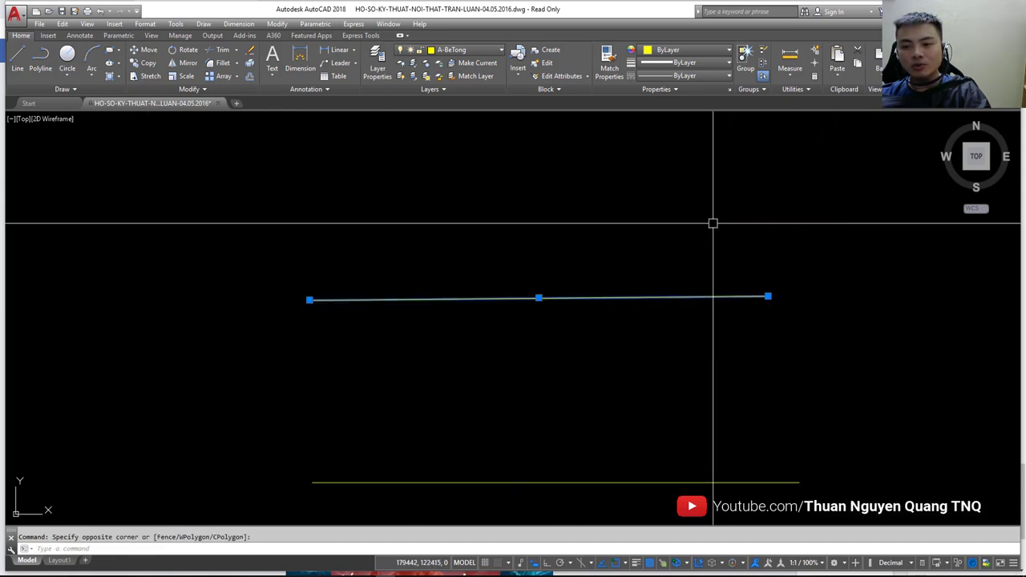
{"action": "key", "text": "Return"}
{"action": "left_click", "coordinate": [711, 280]}
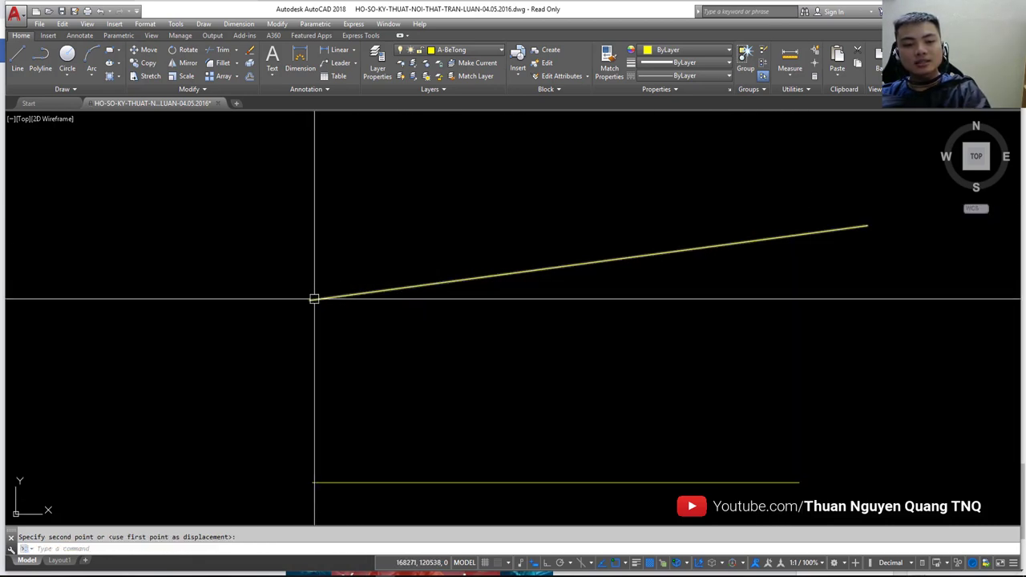
{"action": "scroll", "coordinate": [374, 305], "scroll_direction": "down", "scroll_amount": 2}
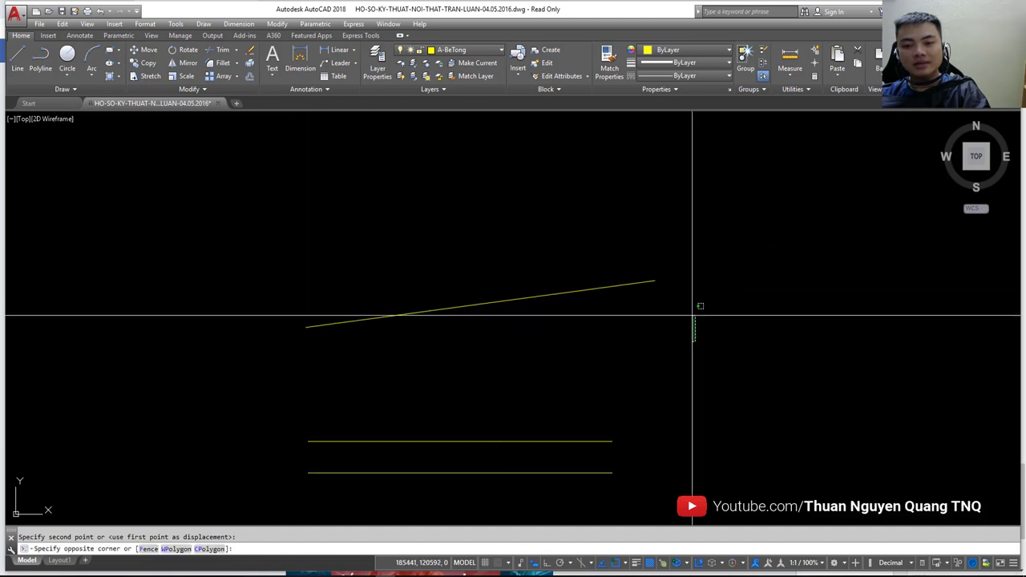
{"action": "left_click", "coordinate": [669, 210]}
{"action": "left_click", "coordinate": [607, 295]}
{"action": "key", "text": "space"}
{"action": "left_click", "coordinate": [580, 312]}
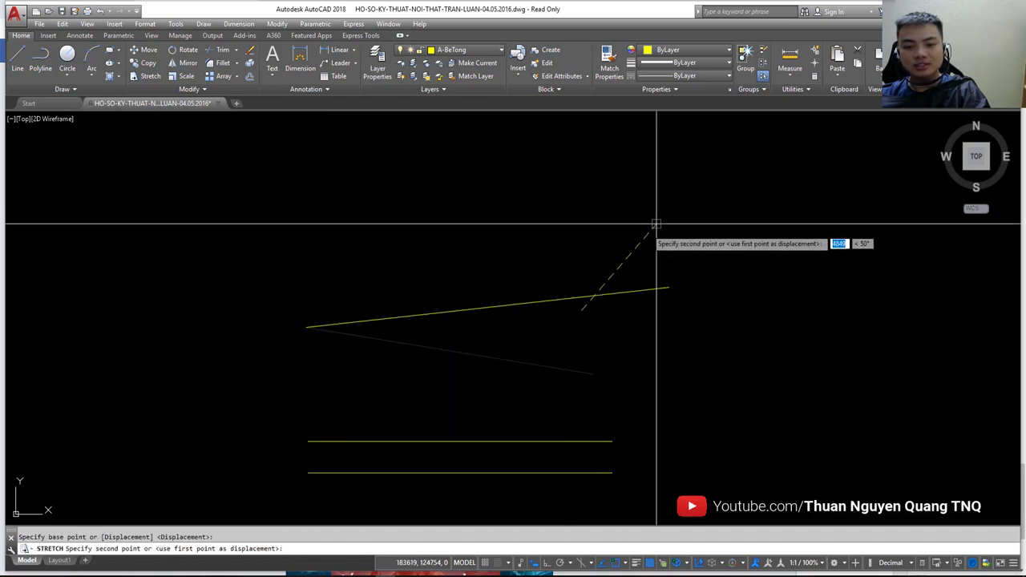
{"action": "left_click", "coordinate": [600, 304]}
Step: Stretch the top line's left end upward
{"action": "left_click", "coordinate": [345, 359]}
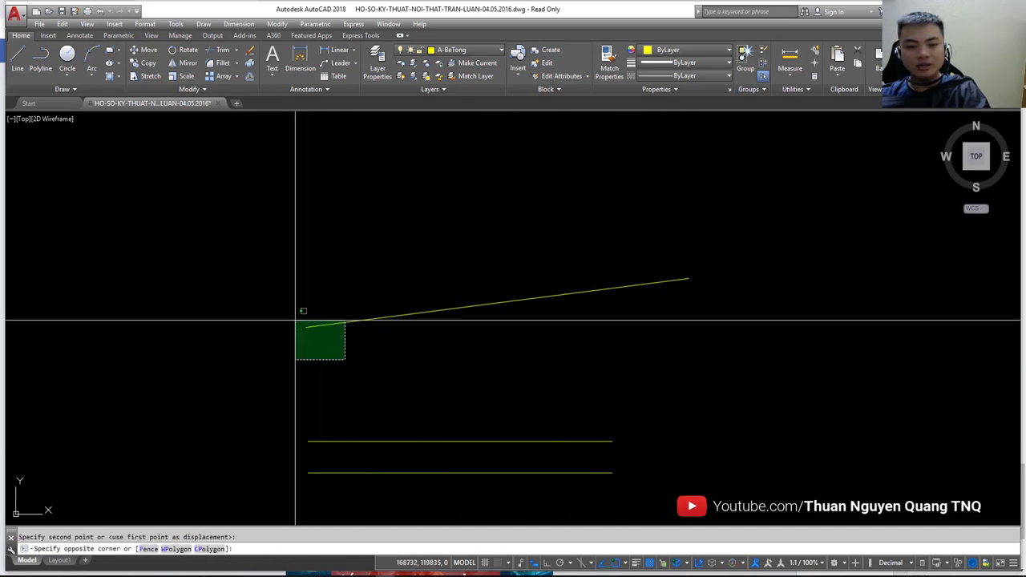
{"action": "left_click", "coordinate": [295, 321]}
{"action": "key", "text": "space"}
{"action": "left_click", "coordinate": [317, 300]}
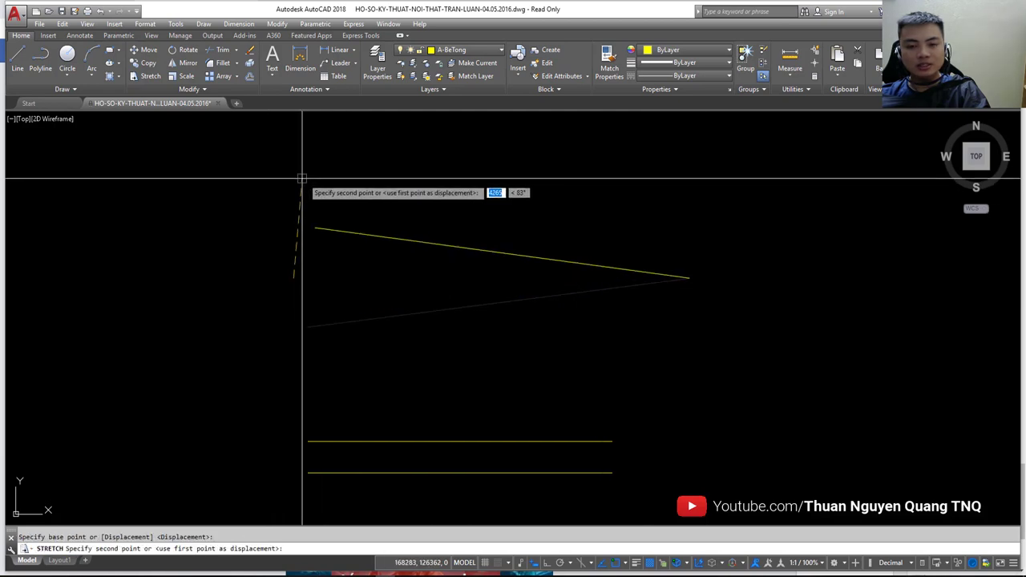
{"action": "left_click", "coordinate": [223, 285]}
{"action": "left_click", "coordinate": [177, 208]}
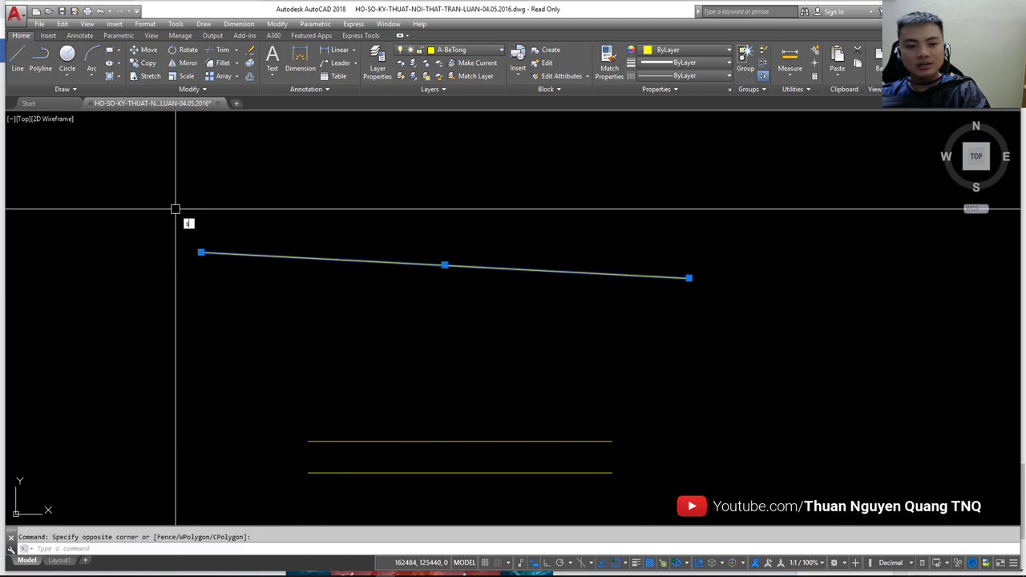
{"action": "key", "text": "space"}
{"action": "left_click", "coordinate": [201, 238]}
Step: Pan to reveal the circle and window-select both parallel lines
{"action": "middle_click_drag", "start_coordinate": [535, 427], "coordinate": [521, 305]}
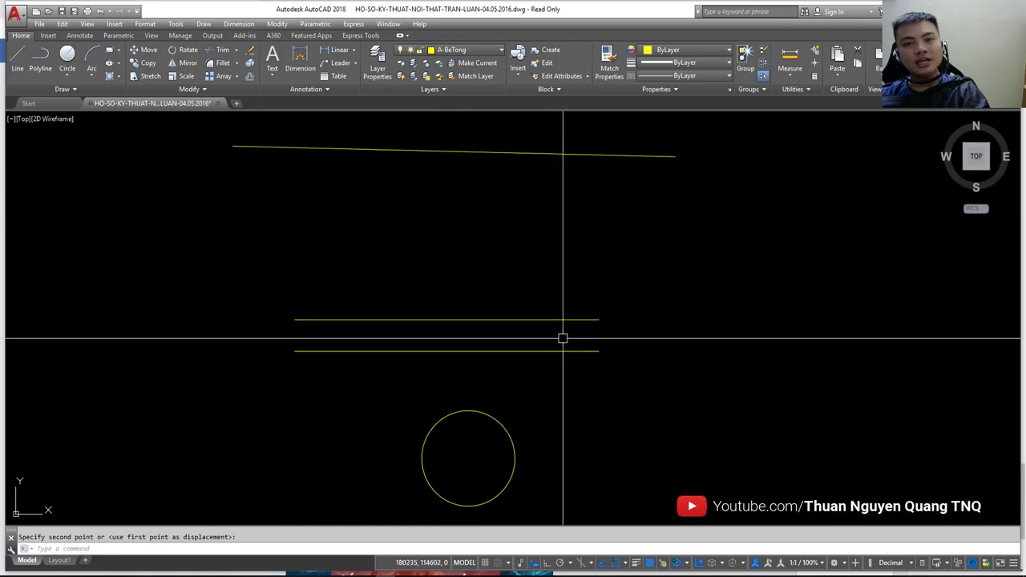
{"action": "key", "text": "Escape"}
{"action": "left_click", "coordinate": [543, 277]}
{"action": "left_click", "coordinate": [433, 351]}
Step: Attempt crossing selections over the two parallel lines' right ends, clearing each try
{"action": "scroll", "coordinate": [368, 329], "scroll_direction": "up", "scroll_amount": 2}
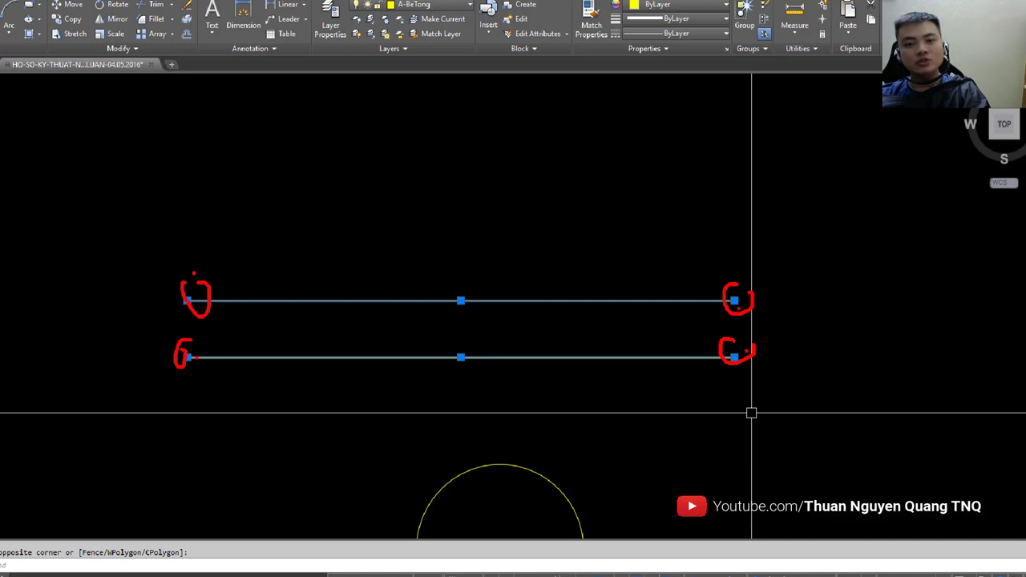
{"action": "key", "text": "Escape"}
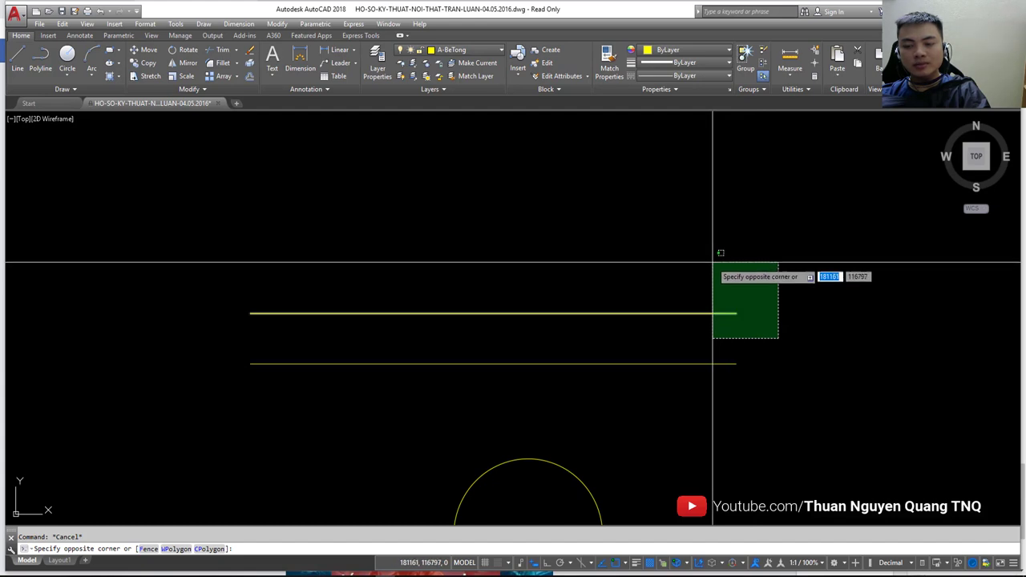
{"action": "left_click", "coordinate": [711, 261]}
{"action": "type", "text": "s"}
{"action": "key", "text": "Return"}
{"action": "left_click", "coordinate": [687, 257]}
{"action": "key", "text": "Escape"}
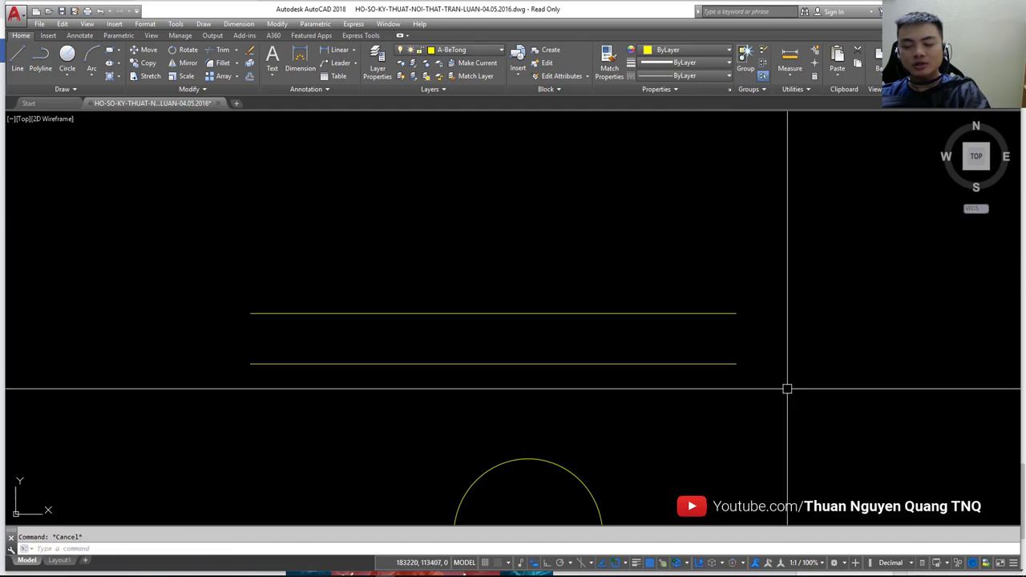
{"action": "left_click", "coordinate": [794, 407]}
{"action": "left_click", "coordinate": [694, 230]}
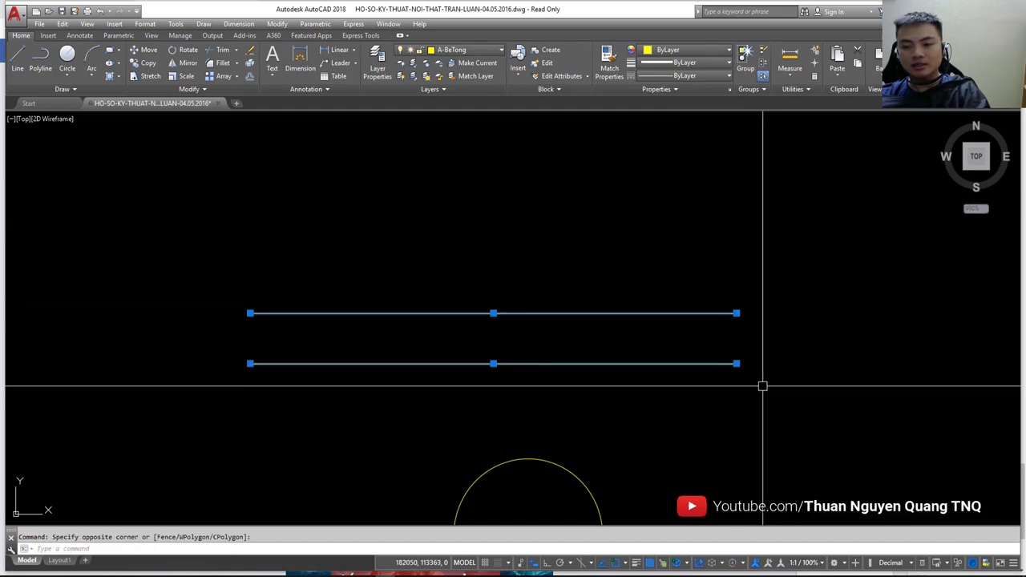
{"action": "key", "text": "Escape"}
Step: Stretch the right ends of both parallel lines to the left
{"action": "left_click", "coordinate": [842, 418]}
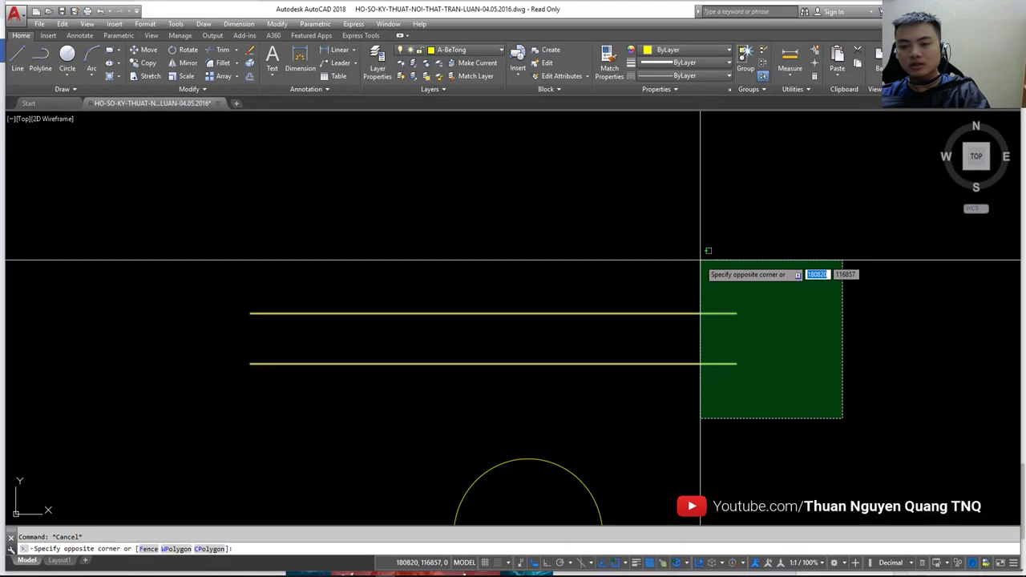
{"action": "left_click", "coordinate": [666, 231]}
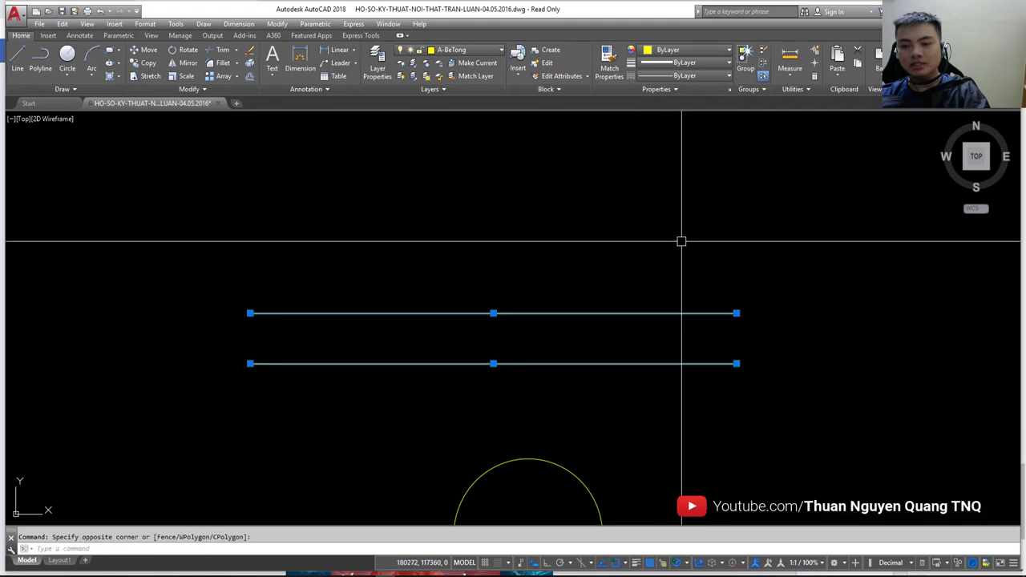
{"action": "key", "text": "Return"}
{"action": "left_click", "coordinate": [715, 258]}
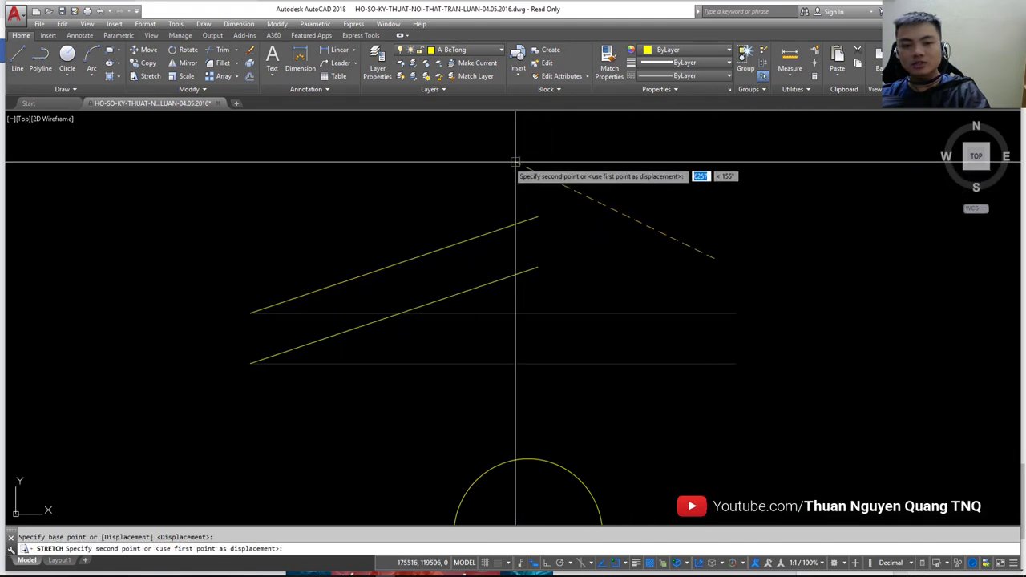
{"action": "scroll", "coordinate": [600, 251], "scroll_direction": "down", "scroll_amount": 4}
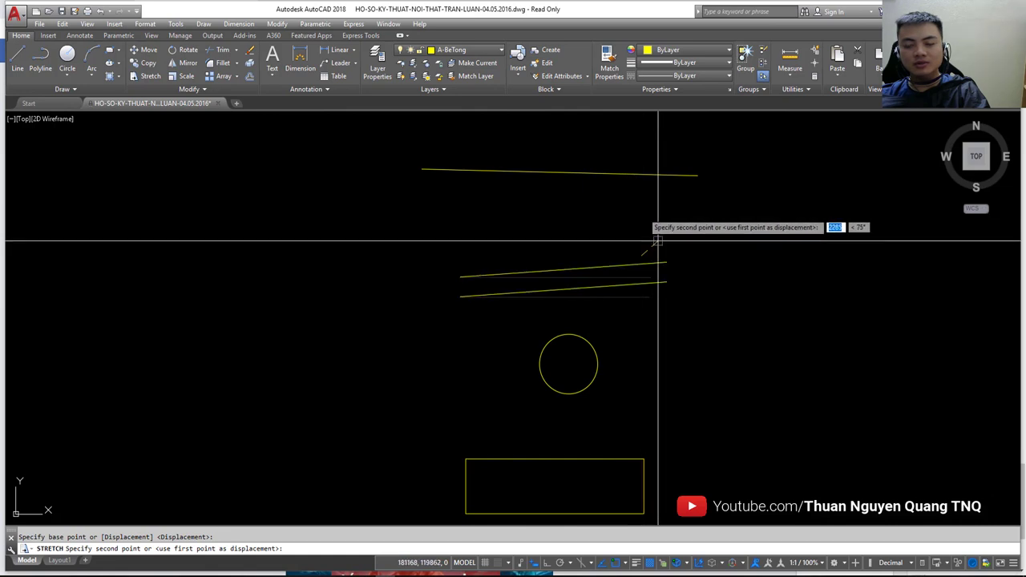
{"action": "scroll", "coordinate": [662, 240], "scroll_direction": "up", "scroll_amount": 2}
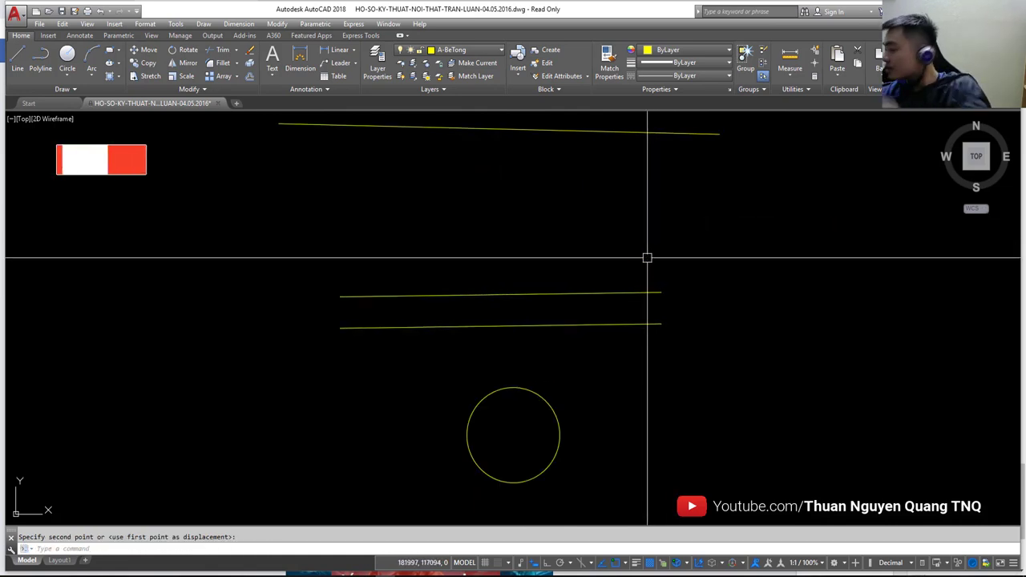
{"action": "left_click", "coordinate": [647, 258]}
Step: Stretch both lines' left ends so the two lines end up horizontal
{"action": "middle_click_drag", "start_coordinate": [580, 280], "coordinate": [488, 288]}
{"action": "scroll", "coordinate": [488, 288], "scroll_direction": "down", "scroll_amount": 2}
{"action": "left_click", "coordinate": [424, 300]}
{"action": "left_click", "coordinate": [351, 210]}
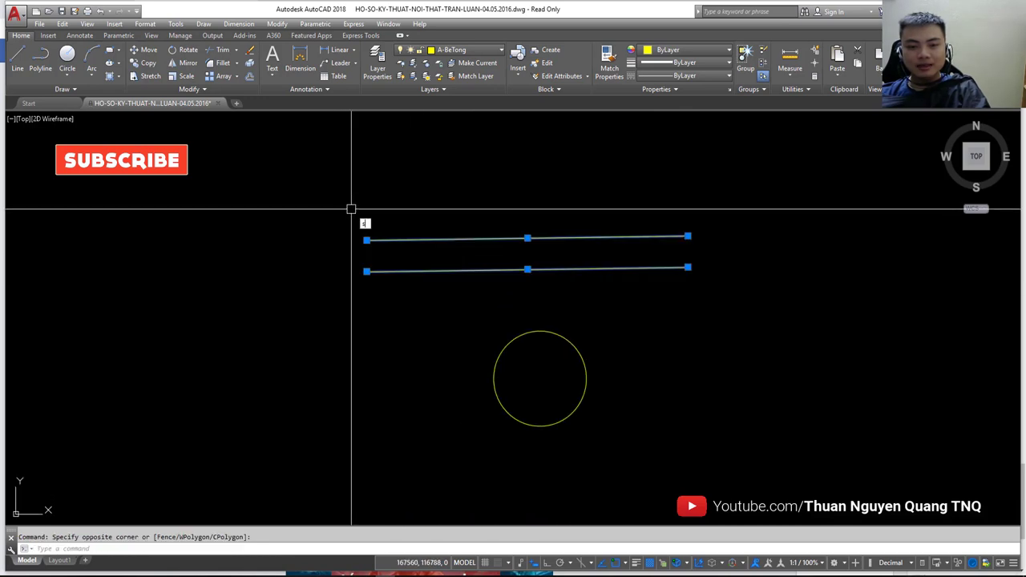
{"action": "type", "text": "s"}
{"action": "key", "text": "space"}
{"action": "left_click", "coordinate": [351, 210]}
{"action": "left_click", "coordinate": [313, 170]}
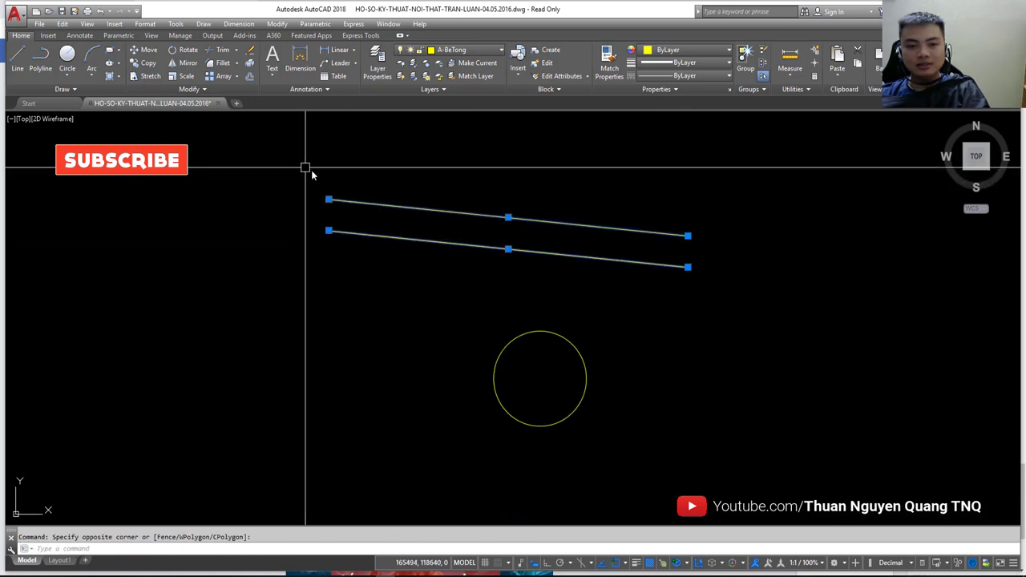
{"action": "key", "text": "space"}
{"action": "left_click", "coordinate": [355, 170]}
Step: Select the circle near the stretched lines
{"action": "left_click", "coordinate": [325, 206]}
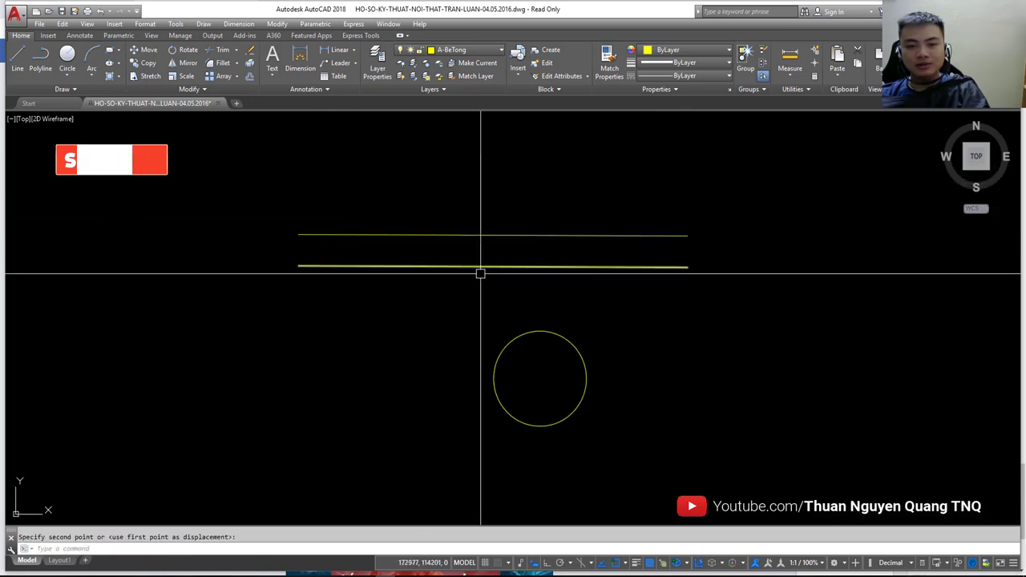
{"action": "scroll", "coordinate": [486, 271], "scroll_direction": "down", "scroll_amount": 2}
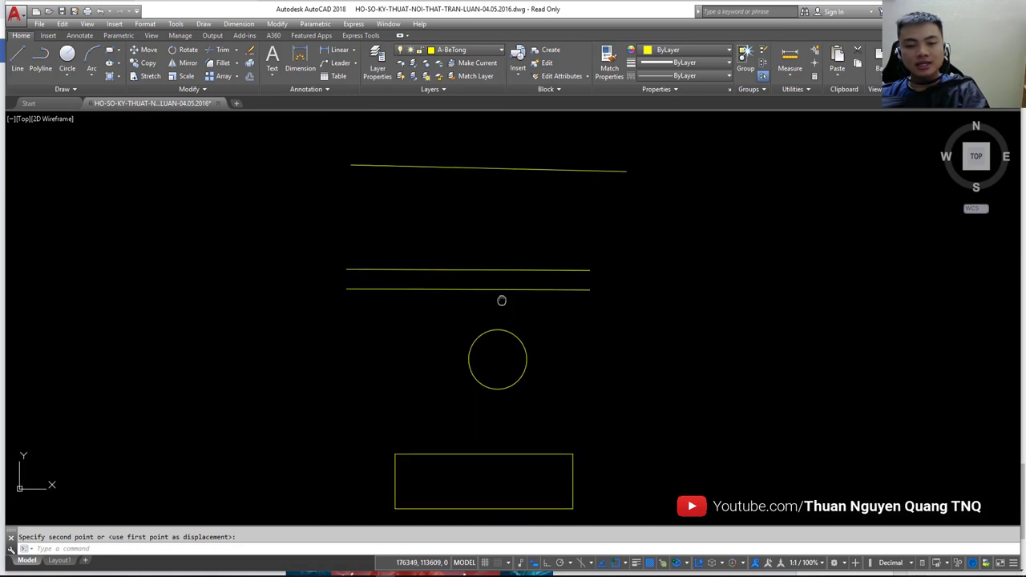
{"action": "scroll", "coordinate": [501, 301], "scroll_direction": "up", "scroll_amount": 2}
{"action": "left_click", "coordinate": [522, 275]}
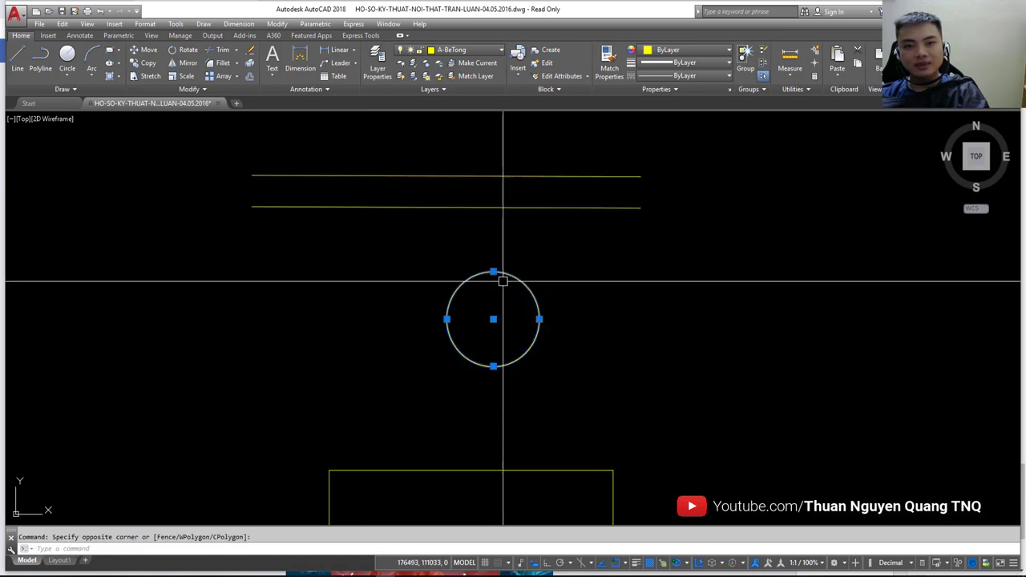
{"action": "scroll", "coordinate": [503, 281], "scroll_direction": "up", "scroll_amount": 3}
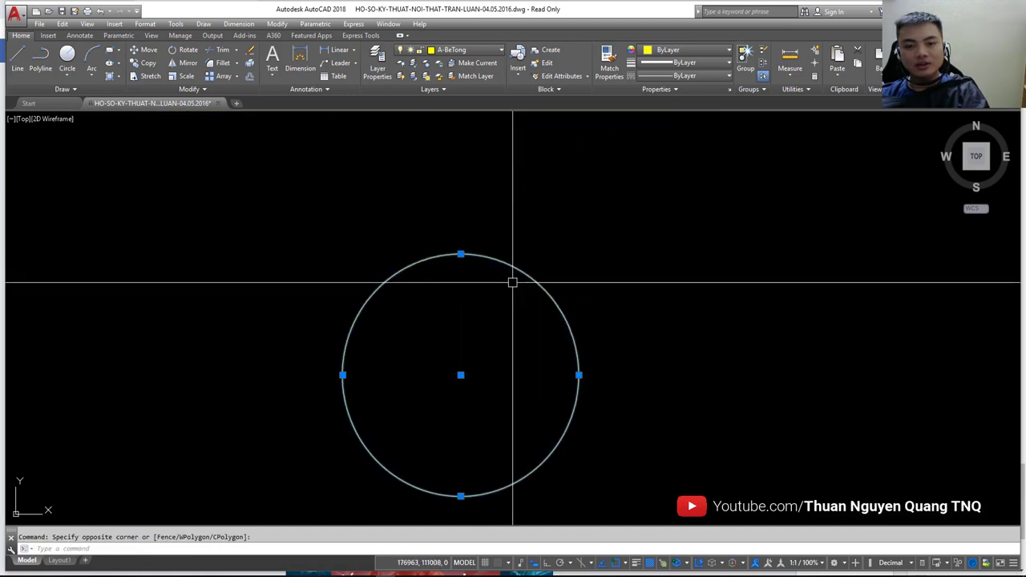
{"action": "left_click", "coordinate": [475, 251]}
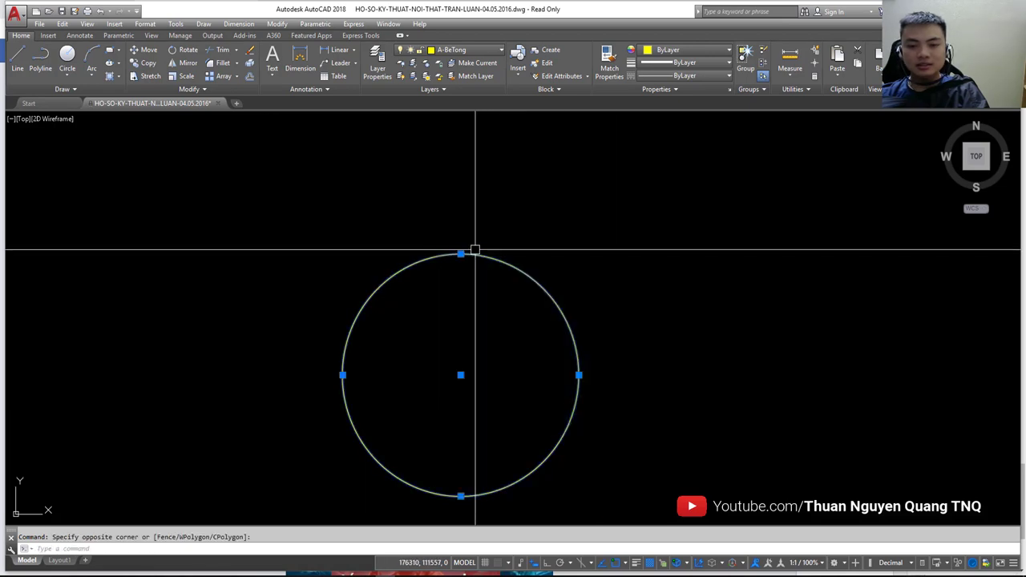
{"action": "left_click", "coordinate": [513, 286]}
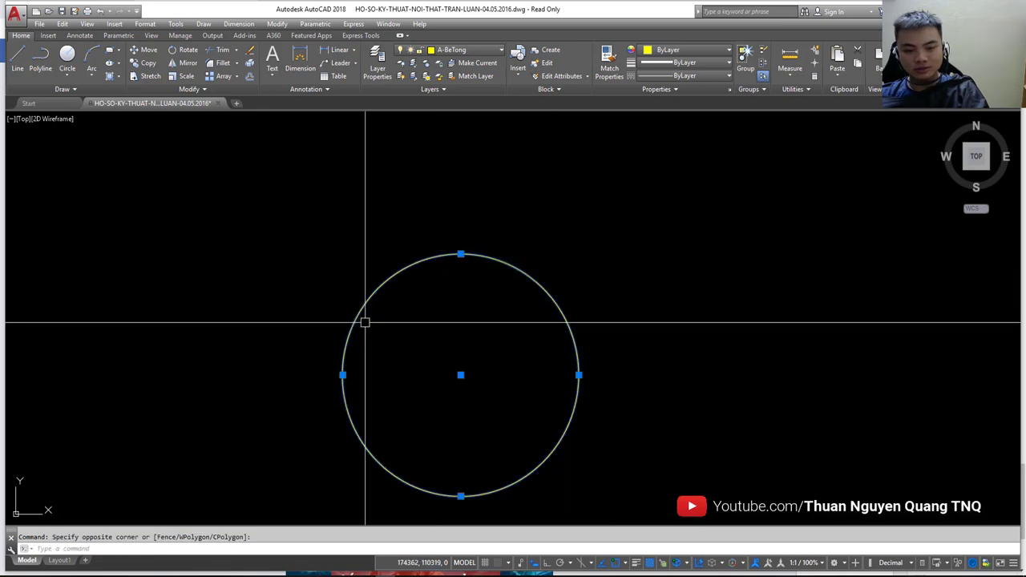
{"action": "left_click", "coordinate": [364, 320]}
{"action": "type", "text": "s"}
{"action": "key", "text": "Return"}
{"action": "left_click", "coordinate": [427, 254]}
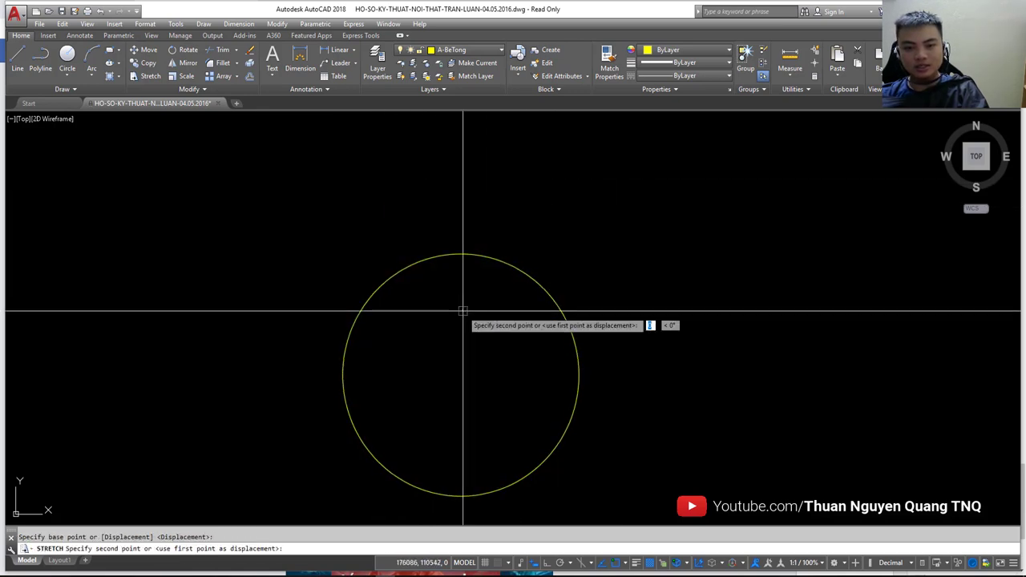
{"action": "left_click", "coordinate": [618, 323]}
{"action": "left_click", "coordinate": [378, 232]}
{"action": "key", "text": "Return"}
{"action": "left_click", "coordinate": [492, 259]}
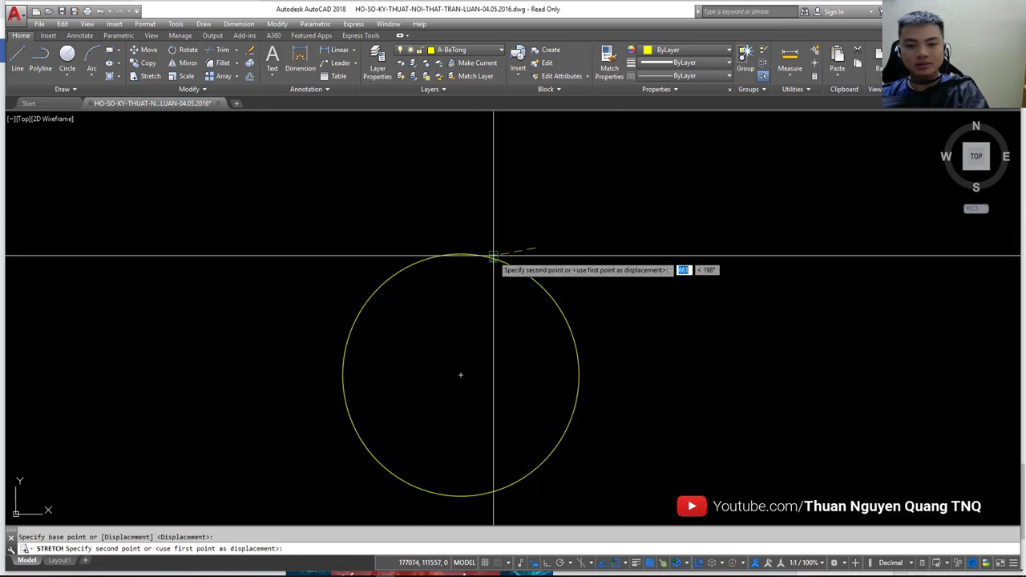
{"action": "left_click", "coordinate": [518, 305]}
{"action": "left_click", "coordinate": [638, 338]}
{"action": "key", "text": "Escape"}
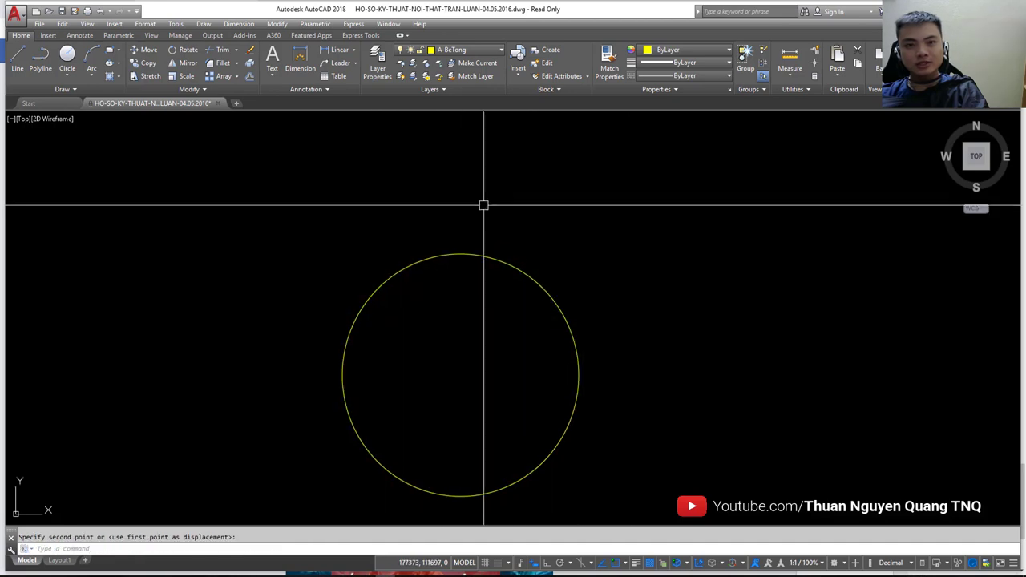
{"action": "scroll", "coordinate": [529, 226], "scroll_direction": "down", "scroll_amount": 4}
{"action": "scroll", "coordinate": [548, 213], "scroll_direction": "down", "scroll_amount": 2}
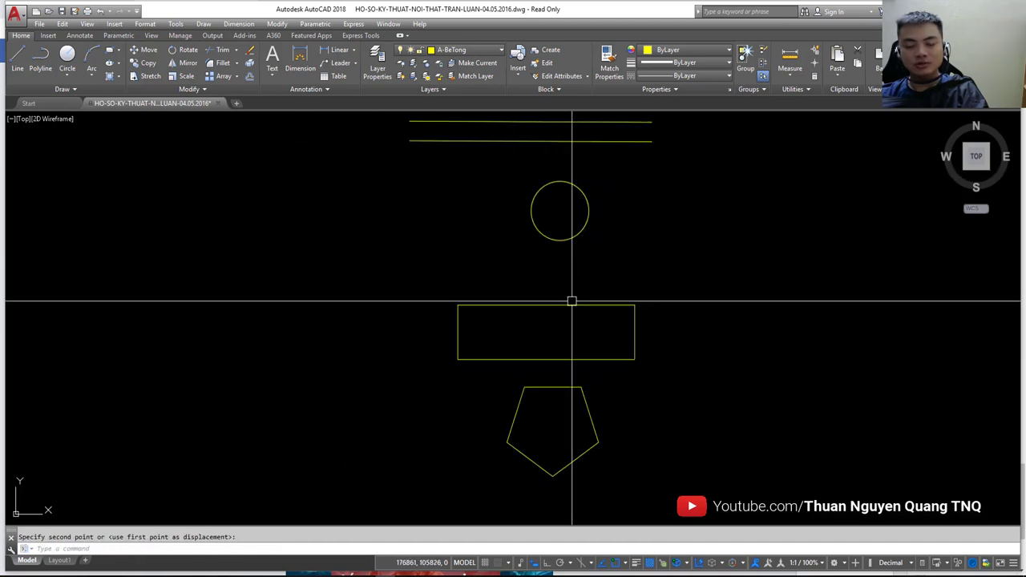
Step: Stretch the rectangle's top-right corner to the left
{"action": "scroll", "coordinate": [594, 304], "scroll_direction": "up", "scroll_amount": 4}
{"action": "scroll", "coordinate": [569, 309], "scroll_direction": "down", "scroll_amount": 2}
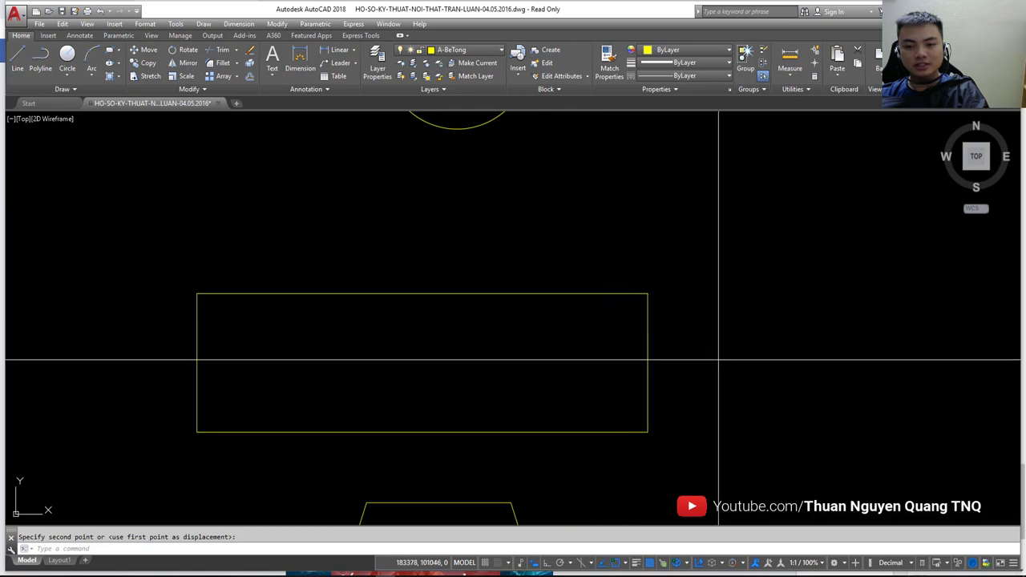
{"action": "left_click_drag", "start_coordinate": [718, 360], "coordinate": [614, 219]}
{"action": "type", "text": "s"}
{"action": "key", "text": "space"}
{"action": "left_click", "coordinate": [699, 234]}
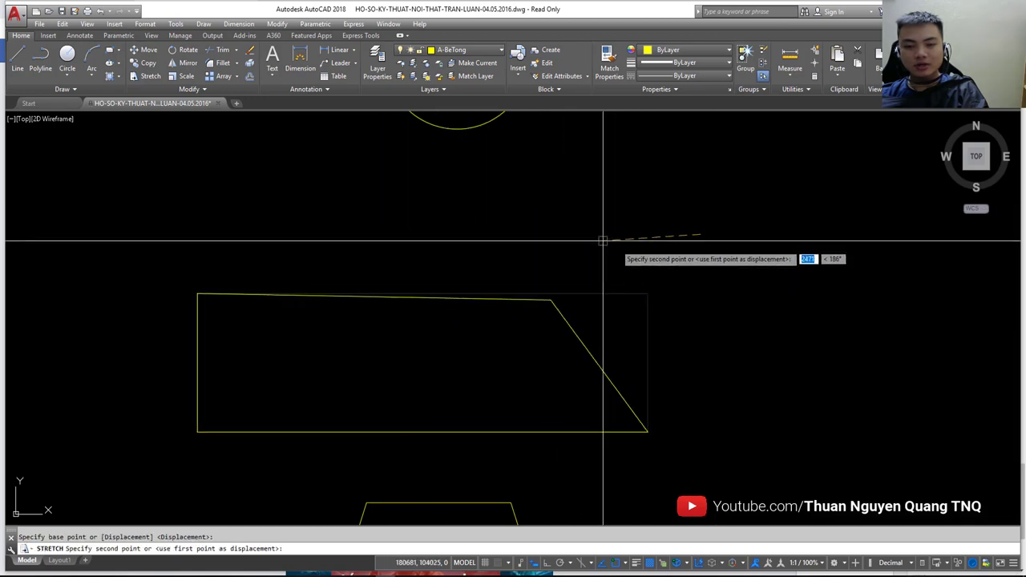
{"action": "left_click", "coordinate": [566, 238]}
Step: Move the rectangle's bottom-right corner left and its top-left corner right
{"action": "left_click", "coordinate": [676, 419]}
{"action": "left_click", "coordinate": [631, 341]}
{"action": "left_click", "coordinate": [663, 449]}
{"action": "left_click", "coordinate": [648, 432]}
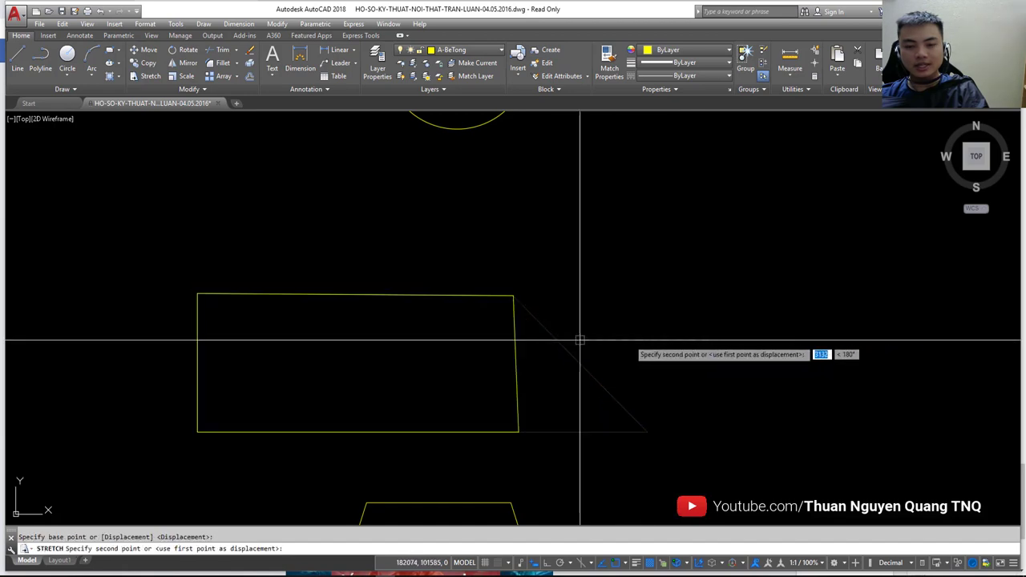
{"action": "left_click", "coordinate": [398, 437]}
{"action": "left_click", "coordinate": [321, 339]}
{"action": "left_click", "coordinate": [160, 252]}
{"action": "left_click", "coordinate": [149, 197]}
{"action": "left_click", "coordinate": [236, 202]}
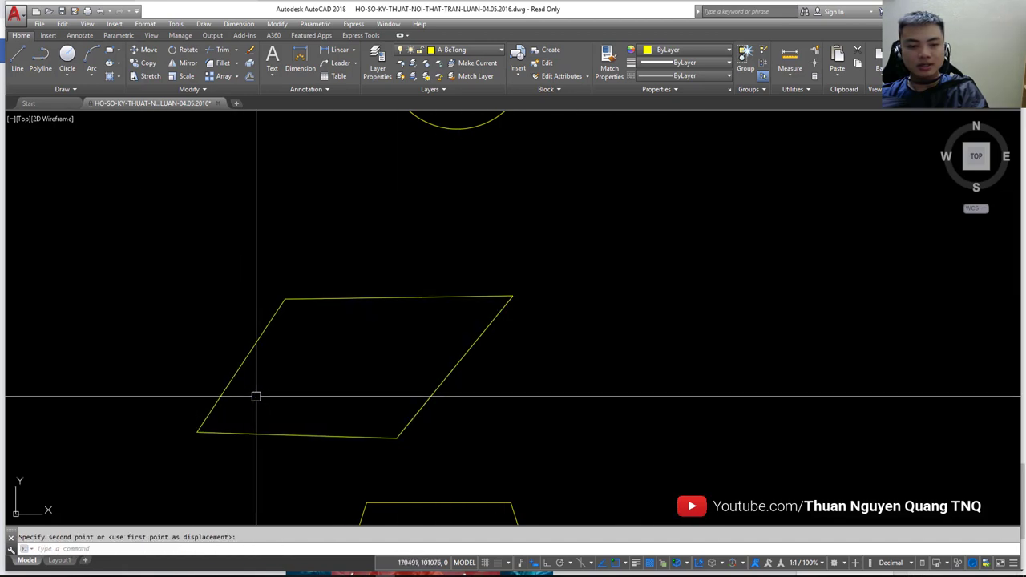
Step: Stretch the triangle's top-left vertex over to the right
{"action": "left_click", "coordinate": [238, 472]}
{"action": "left_click", "coordinate": [179, 390]}
{"action": "key", "text": "Return"}
{"action": "left_click", "coordinate": [155, 276]}
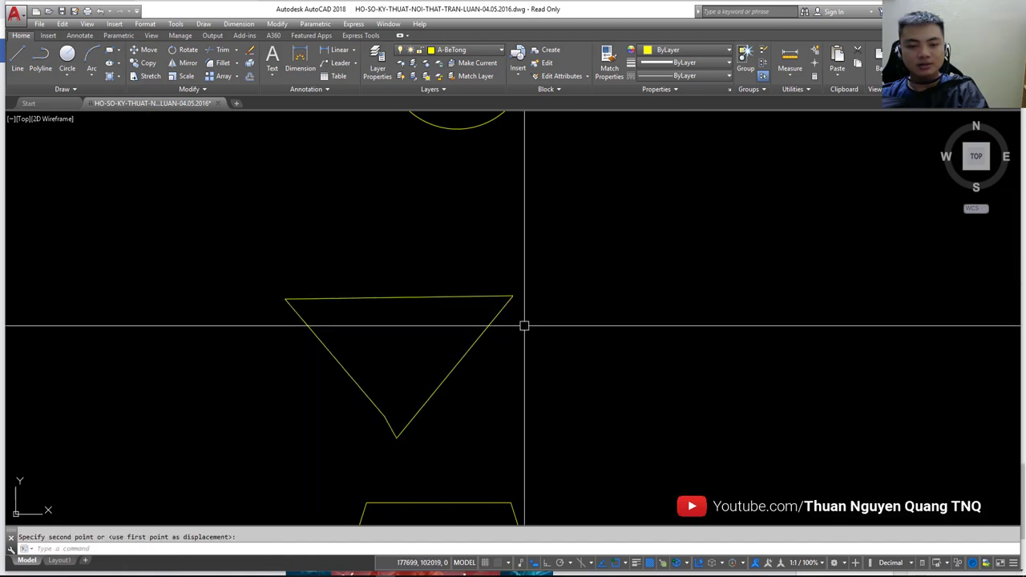
{"action": "left_click", "coordinate": [591, 328]}
{"action": "left_click", "coordinate": [293, 241]}
{"action": "key", "text": "Return"}
{"action": "left_click", "coordinate": [316, 224]}
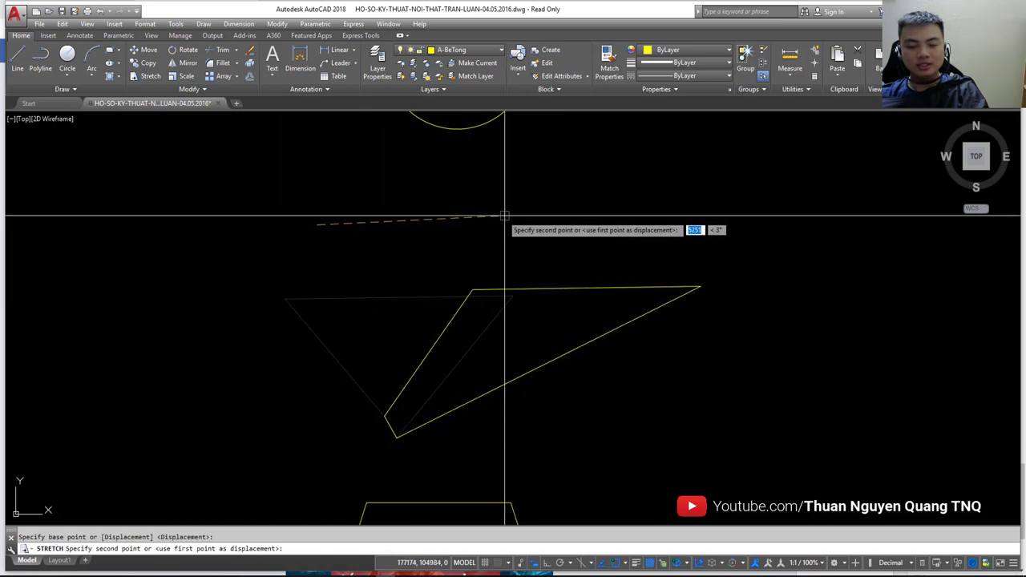
{"action": "left_click", "coordinate": [601, 270]}
Step: Stretch the polygon's left tip lower and to the right
{"action": "left_click", "coordinate": [482, 450]}
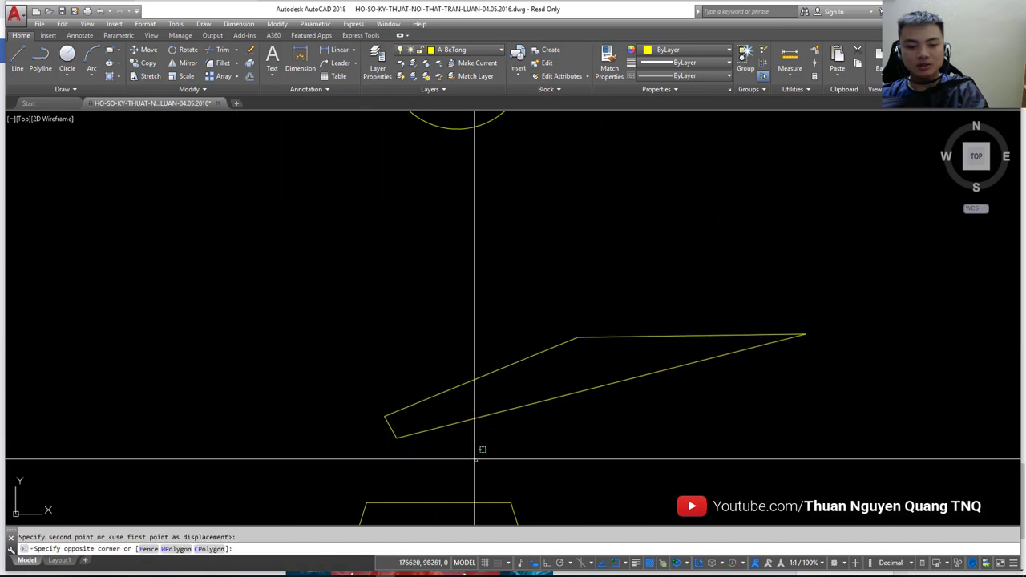
{"action": "left_click", "coordinate": [299, 385]}
{"action": "key", "text": "Return"}
{"action": "left_click", "coordinate": [259, 360]}
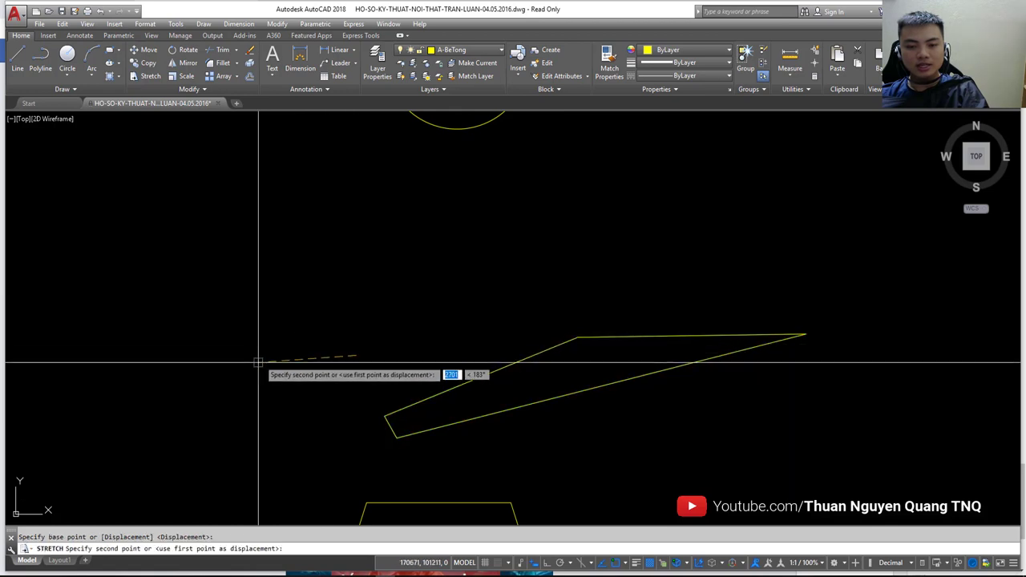
{"action": "key", "text": "Escape"}
{"action": "left_click", "coordinate": [413, 449]}
{"action": "left_click", "coordinate": [346, 383]}
{"action": "key", "text": "Return"}
{"action": "left_click", "coordinate": [343, 363]}
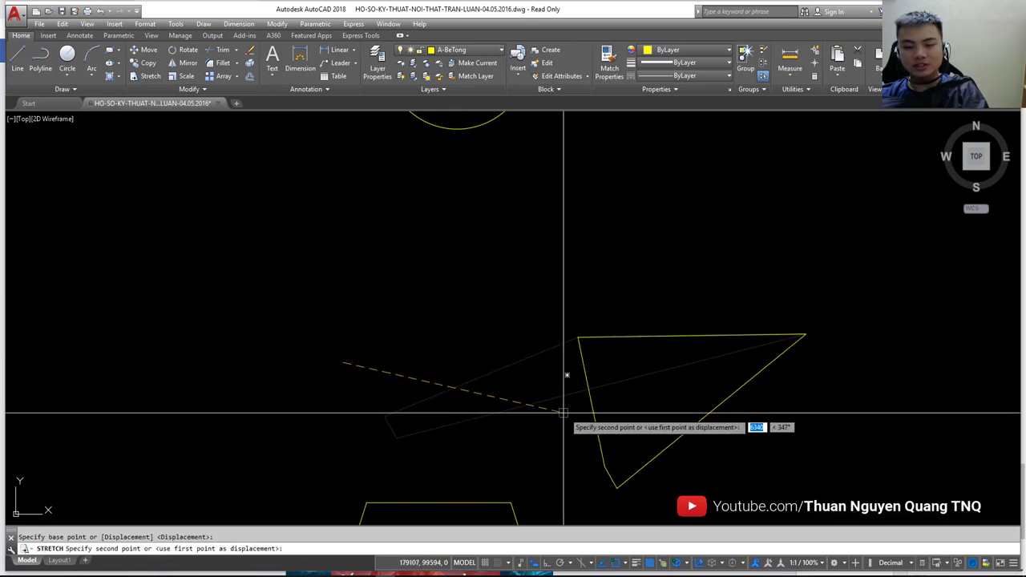
{"action": "left_click", "coordinate": [546, 393]}
Step: Stretch the polygon's top vertices to a new position on the left
{"action": "left_click", "coordinate": [861, 401]}
{"action": "left_click", "coordinate": [561, 325]}
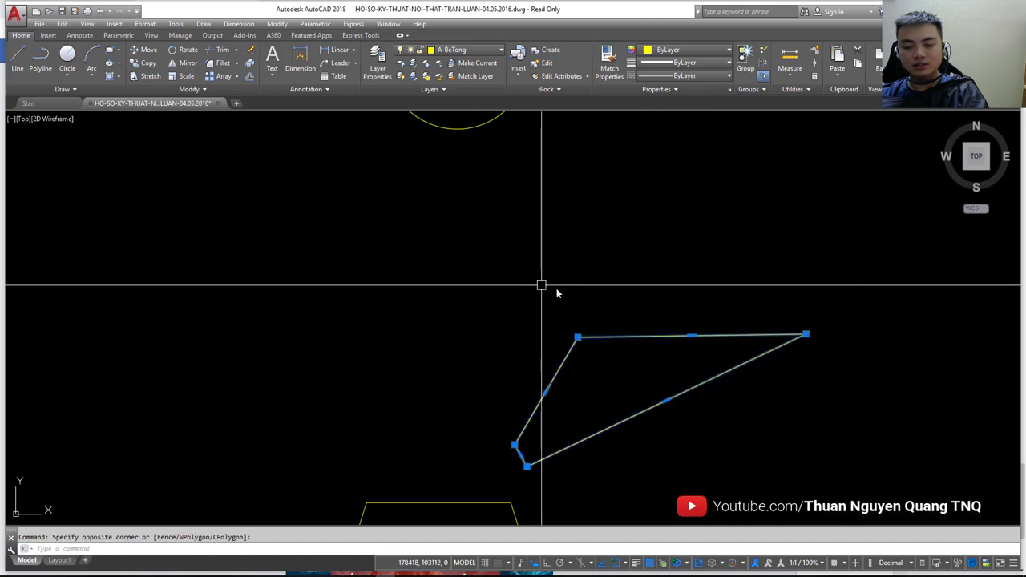
{"action": "type", "text": "s"}
{"action": "key", "text": "Return"}
{"action": "left_click", "coordinate": [613, 287]}
{"action": "left_click", "coordinate": [306, 267]}
Step: Crossing-select the triangle's top edge and start a stretch from a base point
{"action": "scroll", "coordinate": [527, 367], "scroll_direction": "up", "scroll_amount": 3}
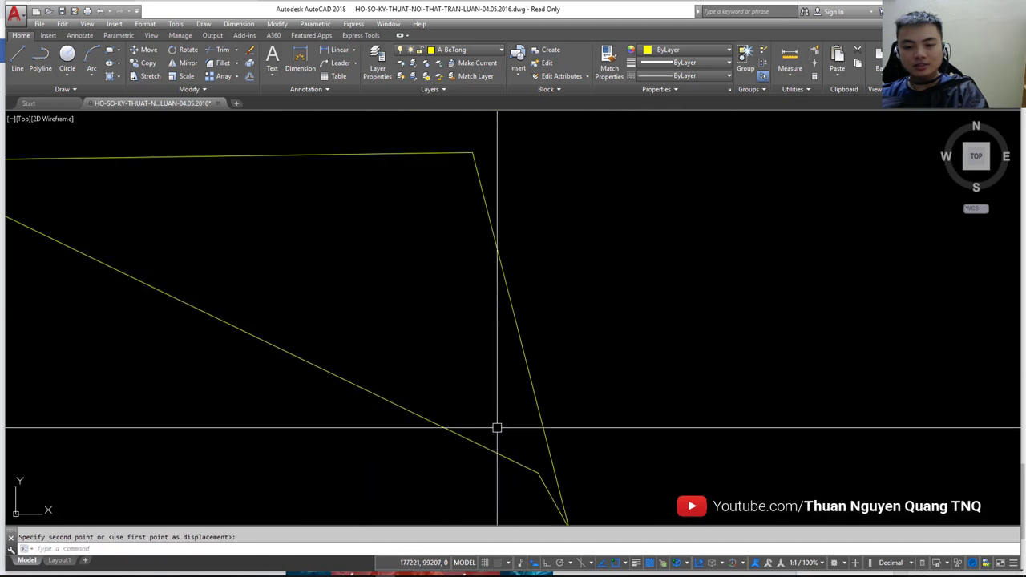
{"action": "scroll", "coordinate": [497, 426], "scroll_direction": "down", "scroll_amount": 2}
{"action": "middle_click_drag", "start_coordinate": [509, 417], "coordinate": [500, 401]}
{"action": "left_click", "coordinate": [680, 309]}
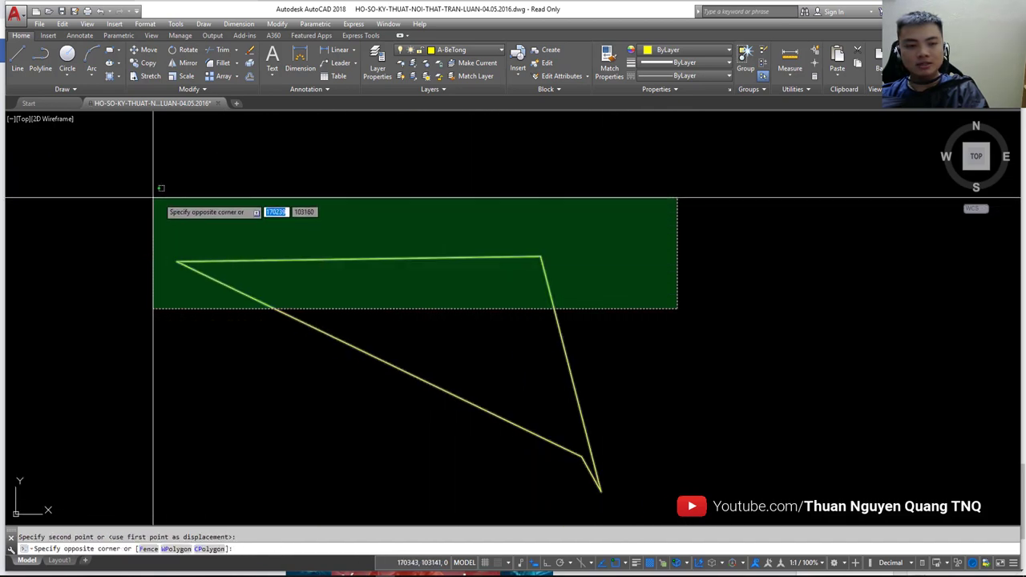
{"action": "left_click", "coordinate": [153, 195]}
{"action": "type", "text": "s"}
{"action": "key", "text": "Return"}
{"action": "scroll", "coordinate": [274, 226], "scroll_direction": "down", "scroll_amount": 4}
{"action": "left_click", "coordinate": [265, 216]}
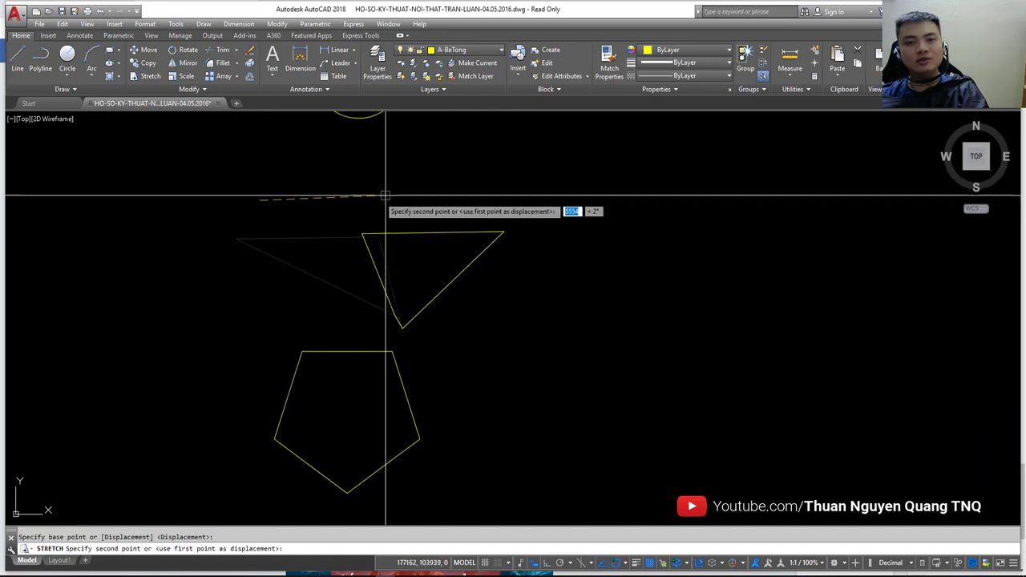
Step: Place the triangle's corner, then stretch the V-shaped lines to a new position
{"action": "scroll", "coordinate": [403, 333], "scroll_direction": "up", "scroll_amount": 5}
{"action": "left_click", "coordinate": [401, 326]}
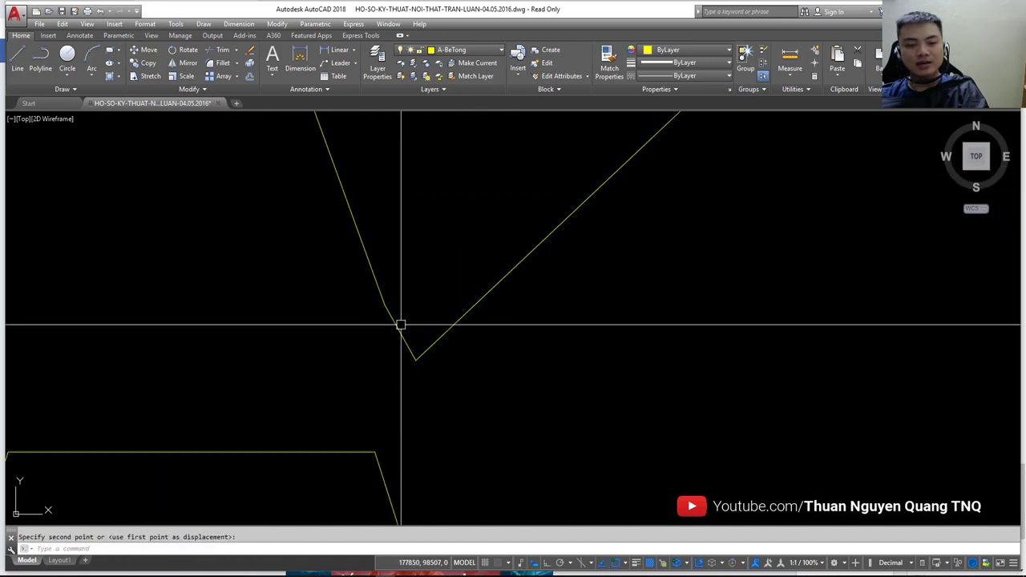
{"action": "key", "text": "space"}
{"action": "left_click", "coordinate": [412, 321]}
{"action": "left_click", "coordinate": [272, 278]}
{"action": "key", "text": "Return"}
{"action": "left_click", "coordinate": [295, 266]}
{"action": "scroll", "coordinate": [192, 268], "scroll_direction": "down", "scroll_amount": 5}
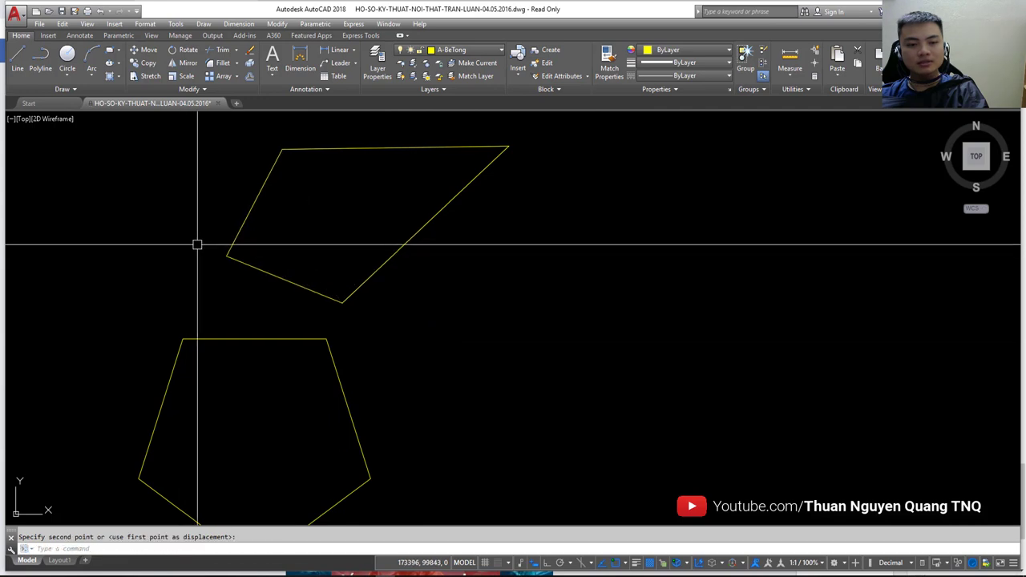
{"action": "scroll", "coordinate": [198, 241], "scroll_direction": "down", "scroll_amount": 2}
{"action": "middle_click_drag", "start_coordinate": [286, 292], "coordinate": [389, 283]}
{"action": "left_click", "coordinate": [399, 308]}
Step: Drop the pentagon's right vertices lower and to the right
{"action": "left_click", "coordinate": [423, 296]}
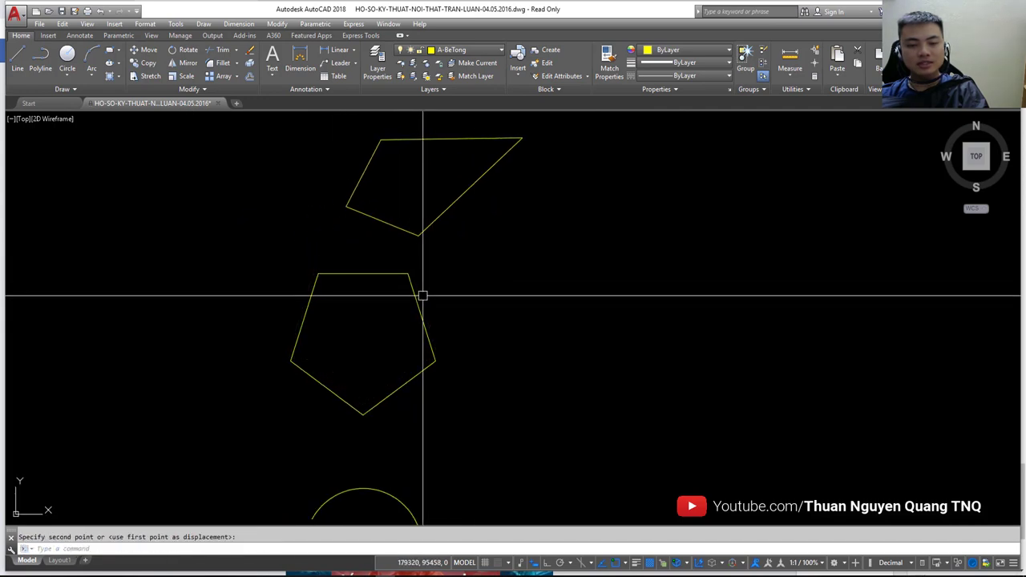
{"action": "key", "text": "s"}
{"action": "key", "text": "space"}
{"action": "left_click", "coordinate": [453, 263]}
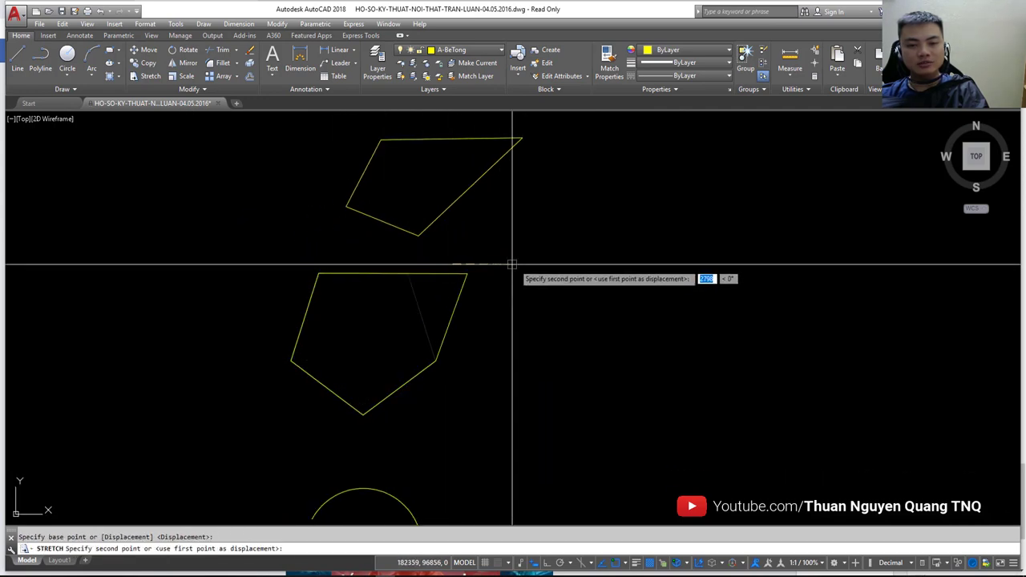
{"action": "left_click", "coordinate": [536, 381]}
Step: Stretch the pentagon's top vertices into a long, slanted shape
{"action": "left_click", "coordinate": [429, 269]}
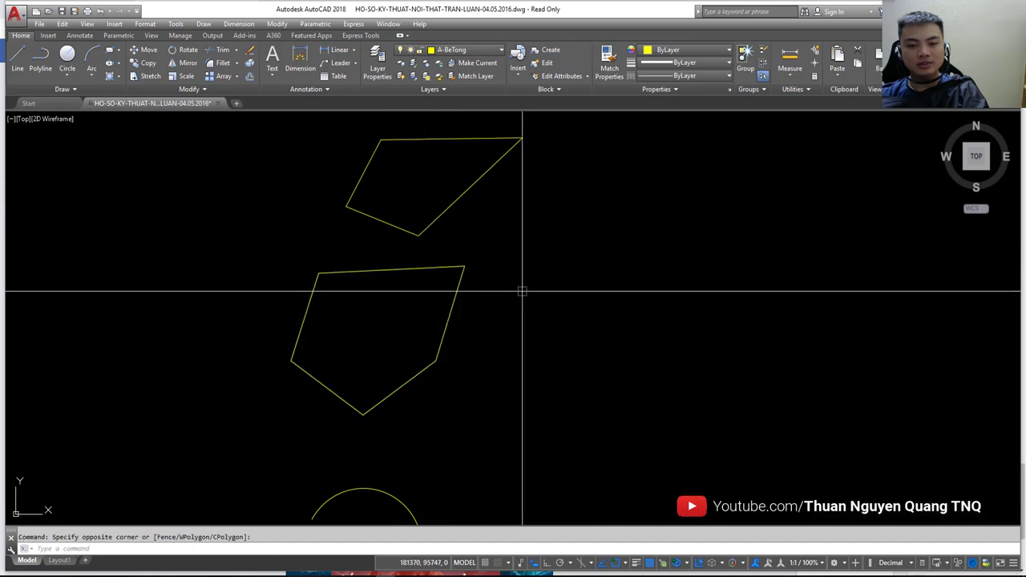
{"action": "key", "text": "s"}
{"action": "key", "text": "space"}
{"action": "left_click", "coordinate": [526, 293]}
{"action": "left_click", "coordinate": [577, 324]}
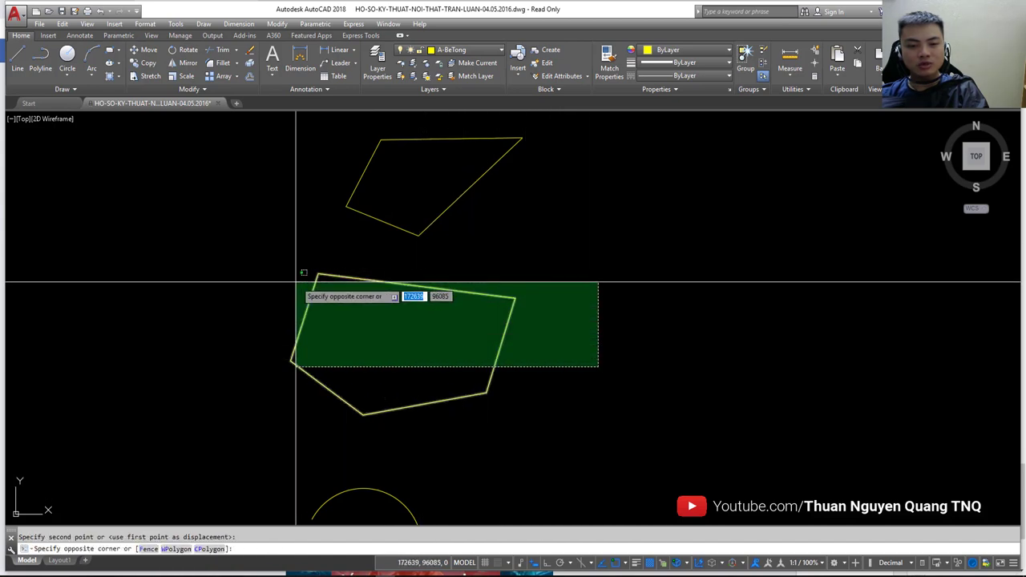
{"action": "left_click", "coordinate": [241, 250]}
{"action": "key", "text": "s"}
{"action": "key", "text": "space"}
{"action": "left_click", "coordinate": [273, 279]}
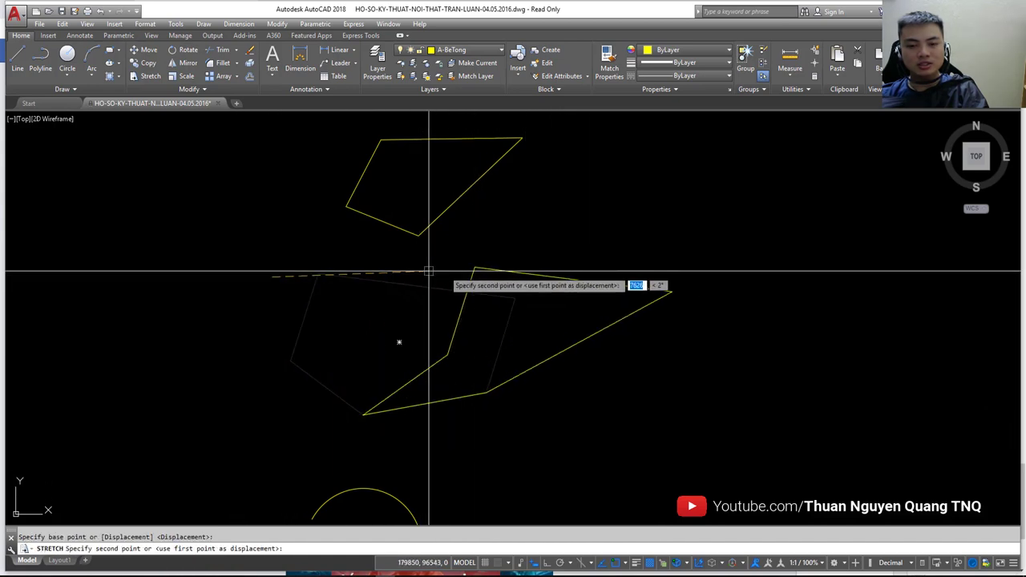
{"action": "left_click", "coordinate": [553, 423]}
Step: Select the pentagon's lower-left corner and start stretching it from a base point
{"action": "left_click", "coordinate": [566, 424]}
{"action": "left_click", "coordinate": [385, 355]}
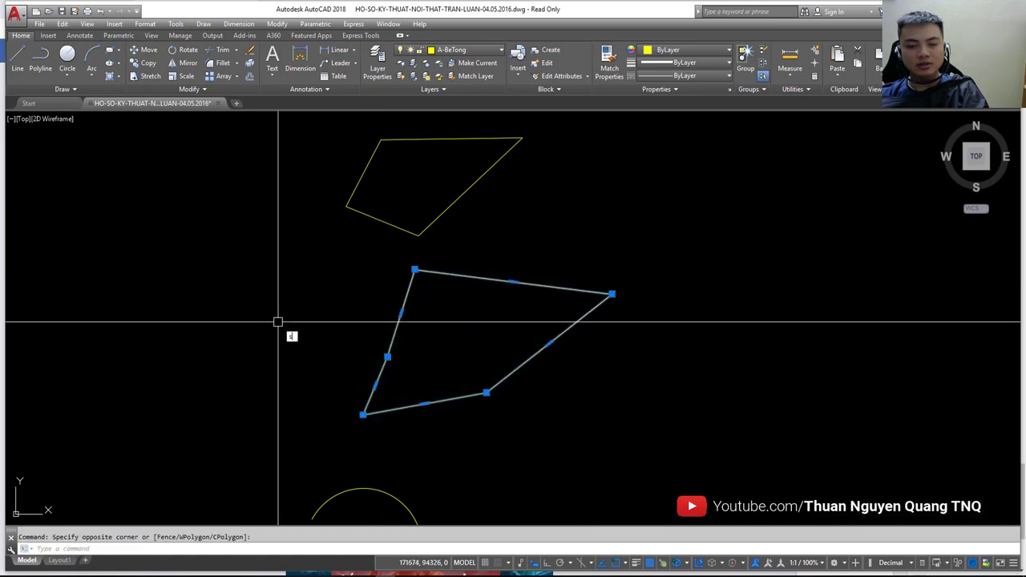
{"action": "key", "text": "s"}
{"action": "key", "text": "space"}
{"action": "left_click", "coordinate": [427, 327]}
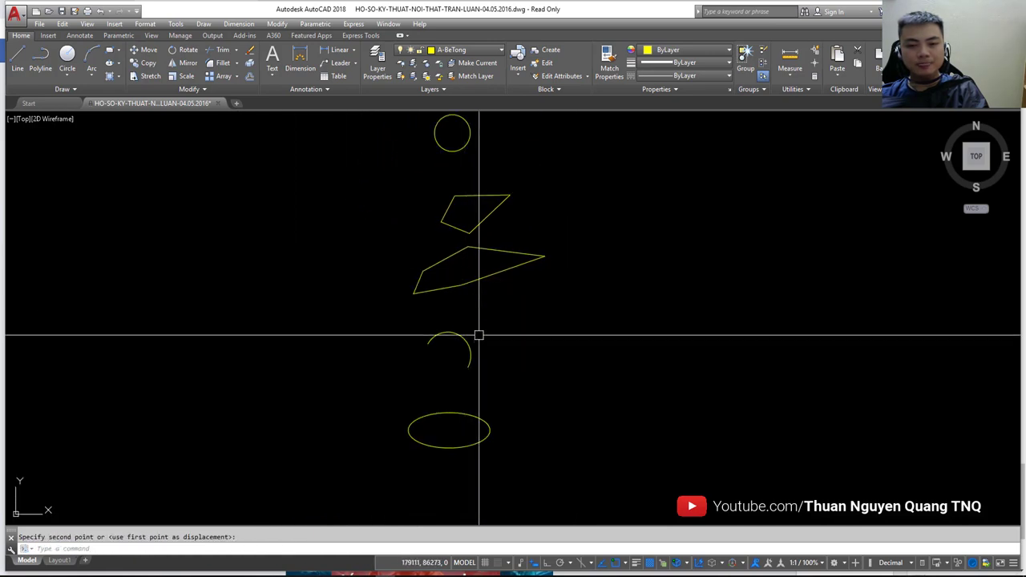
Step: Stretch the arc's left end up and to the left
{"action": "scroll", "coordinate": [425, 387], "scroll_direction": "up", "scroll_amount": 2}
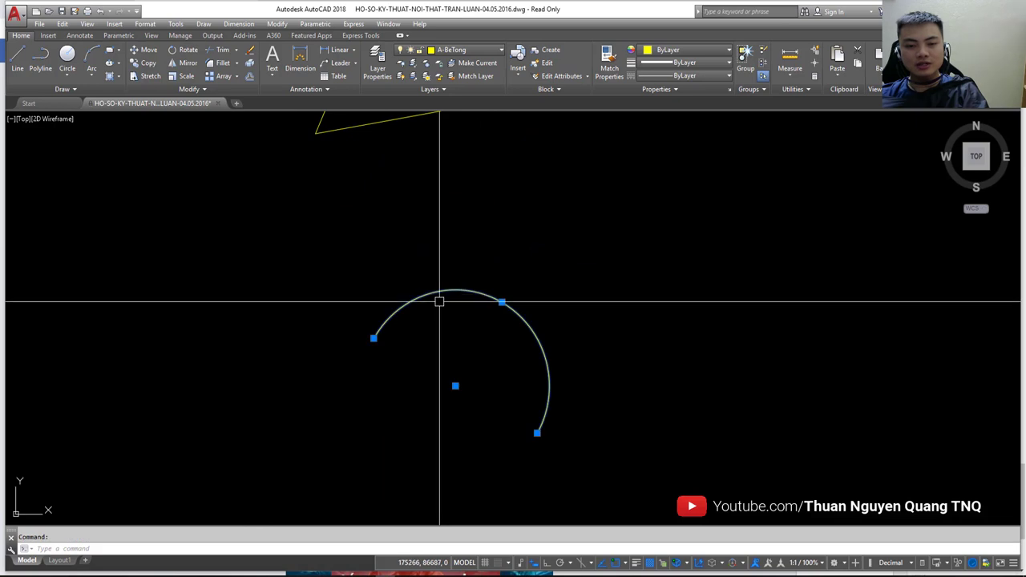
{"action": "left_click", "coordinate": [407, 335]}
{"action": "left_click", "coordinate": [279, 272]}
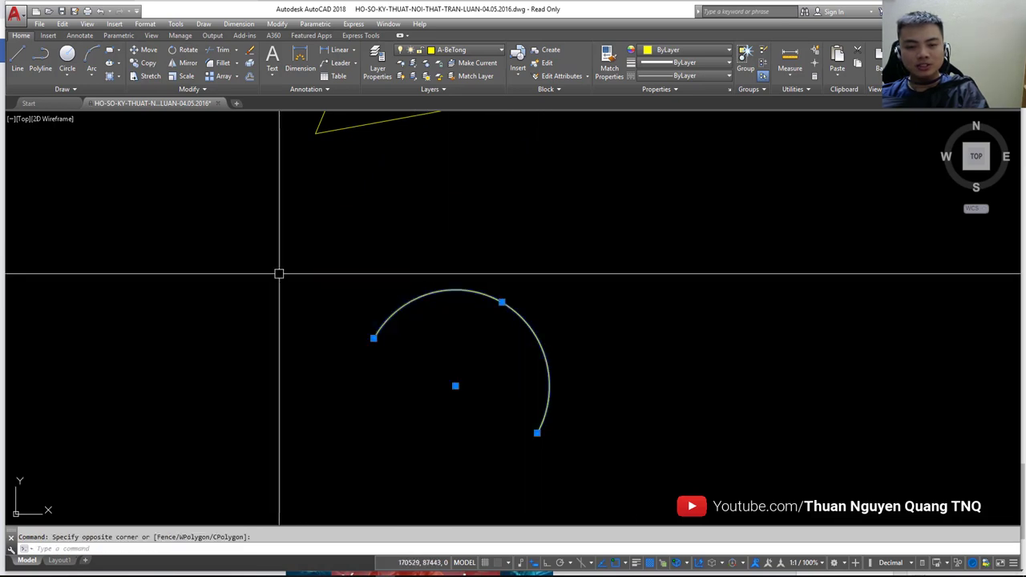
{"action": "key", "text": "s"}
{"action": "key", "text": "space"}
{"action": "left_click", "coordinate": [389, 298]}
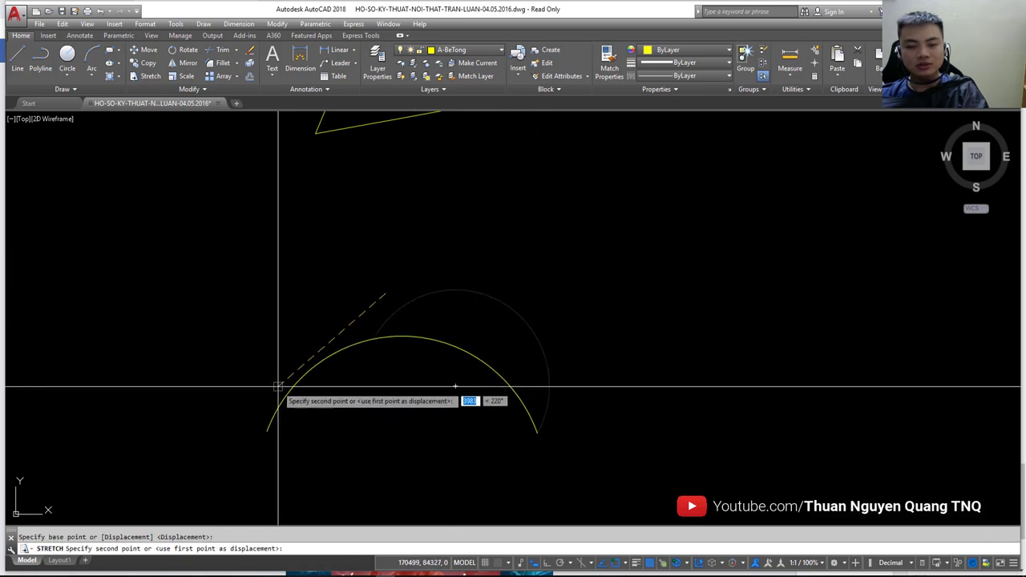
{"action": "left_click", "coordinate": [273, 278]}
Step: Stretch the arc's right end up to a new spot, then select the arc and ellipse
{"action": "left_click_drag", "start_coordinate": [569, 447], "coordinate": [566, 350]}
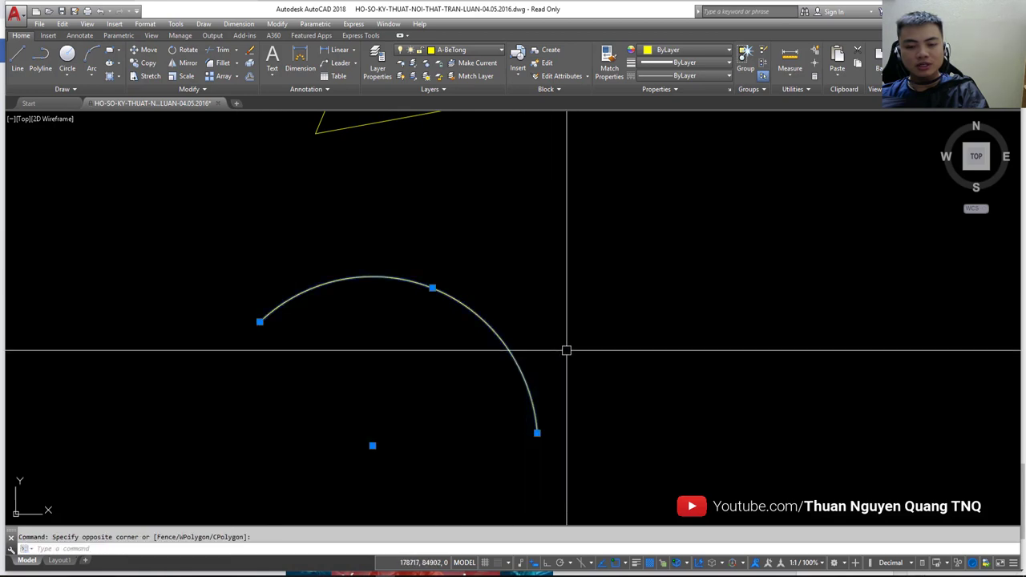
{"action": "key", "text": "space"}
{"action": "left_click", "coordinate": [552, 347]}
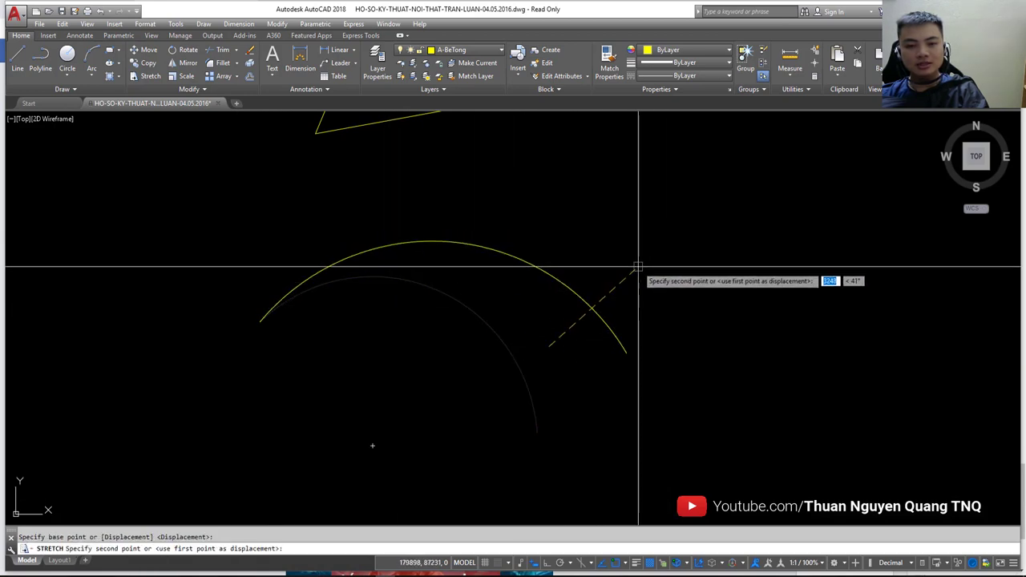
{"action": "left_click", "coordinate": [617, 250]}
{"action": "left_click_drag", "start_coordinate": [550, 251], "coordinate": [433, 284]}
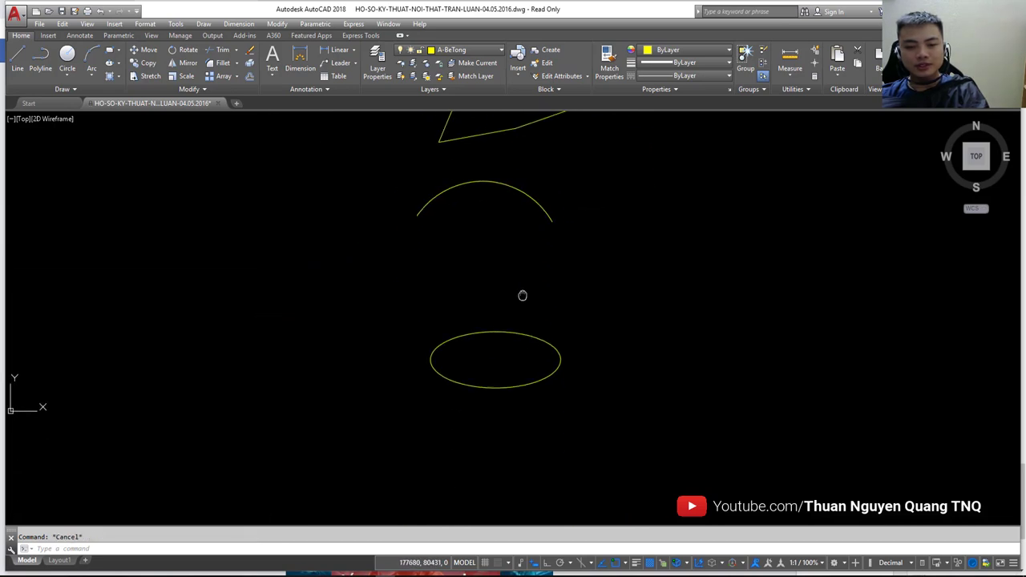
{"action": "left_click", "coordinate": [551, 327]}
{"action": "scroll", "coordinate": [553, 329], "scroll_direction": "down", "scroll_amount": 4}
Step: Crossing-select the ellipse and try moving it, cancelling the move twice
{"action": "middle_click_drag", "start_coordinate": [561, 216], "coordinate": [557, 370]}
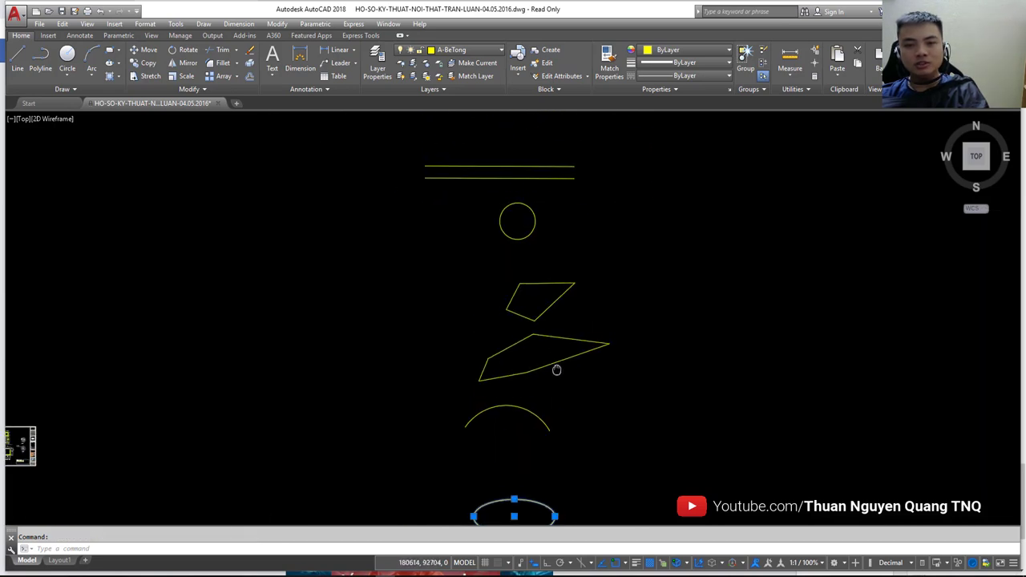
{"action": "middle_click_drag", "start_coordinate": [564, 412], "coordinate": [545, 374]}
{"action": "scroll", "coordinate": [545, 401], "scroll_direction": "up", "scroll_amount": 2}
{"action": "key", "text": "Escape"}
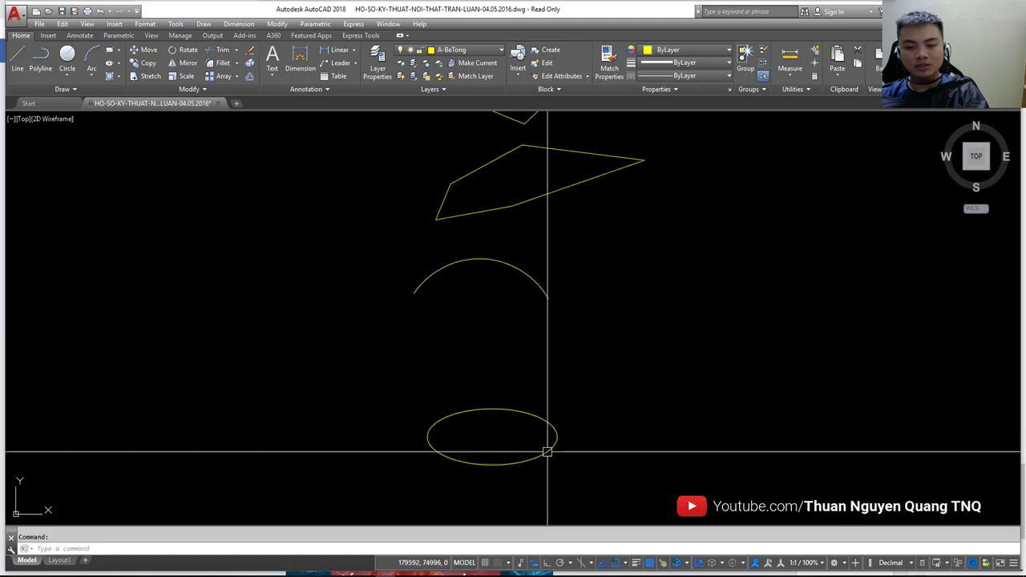
{"action": "left_click", "coordinate": [668, 441]}
{"action": "type", "text": "m"}
{"action": "key", "text": "space"}
{"action": "left_click", "coordinate": [523, 345]}
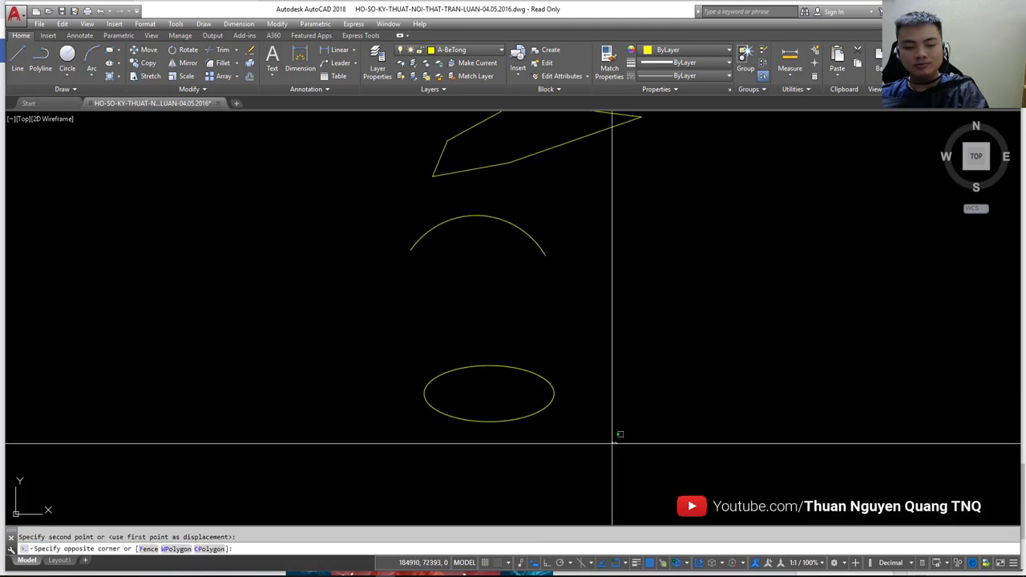
{"action": "key", "text": "Escape"}
{"action": "key", "text": "Escape"}
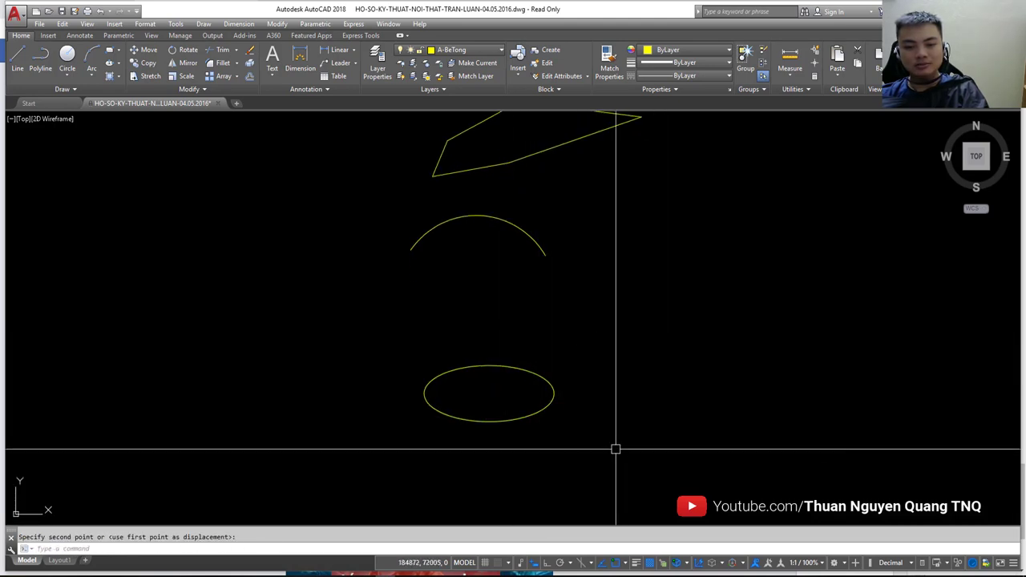
{"action": "left_click", "coordinate": [607, 385]}
{"action": "left_click", "coordinate": [379, 335]}
{"action": "type", "text": "m"}
{"action": "key", "text": "space"}
{"action": "left_click", "coordinate": [461, 330]}
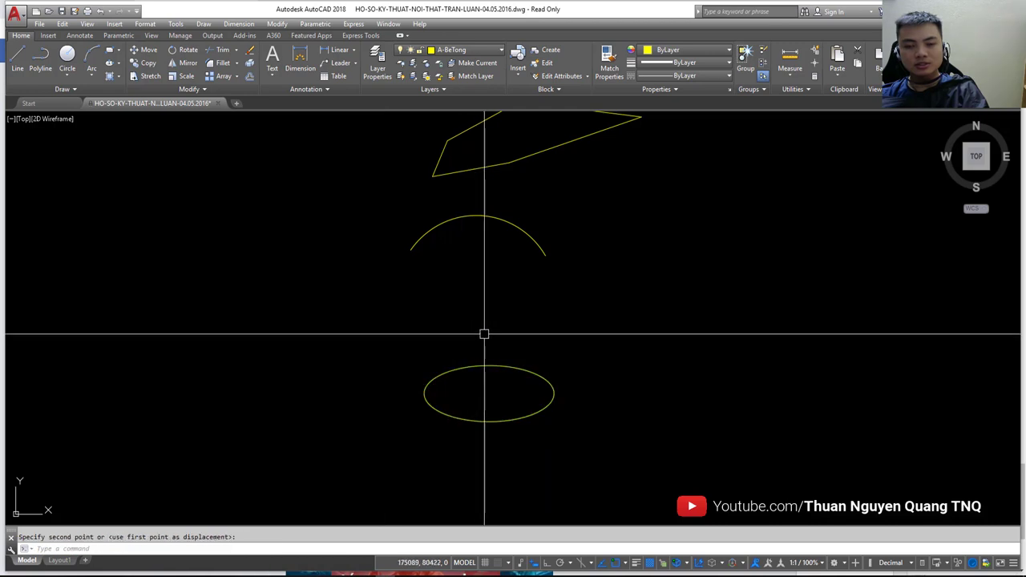
{"action": "key", "text": "Escape"}
Step: Stretch the crossing-selected ellipse up and to the right
{"action": "left_click", "coordinate": [647, 465]}
{"action": "left_click", "coordinate": [400, 315]}
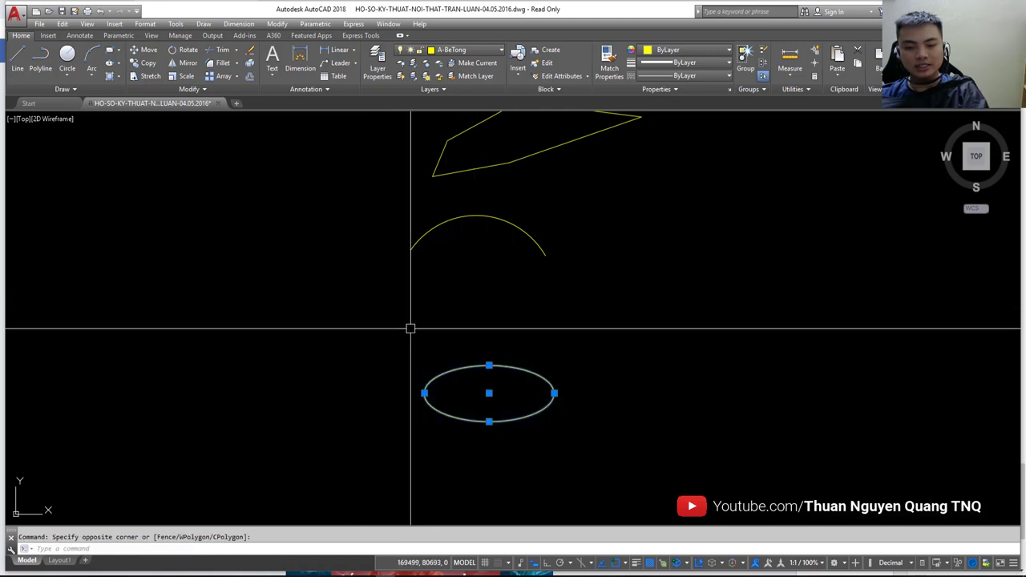
{"action": "type", "text": "s"}
{"action": "key", "text": "space"}
{"action": "left_click", "coordinate": [417, 329]}
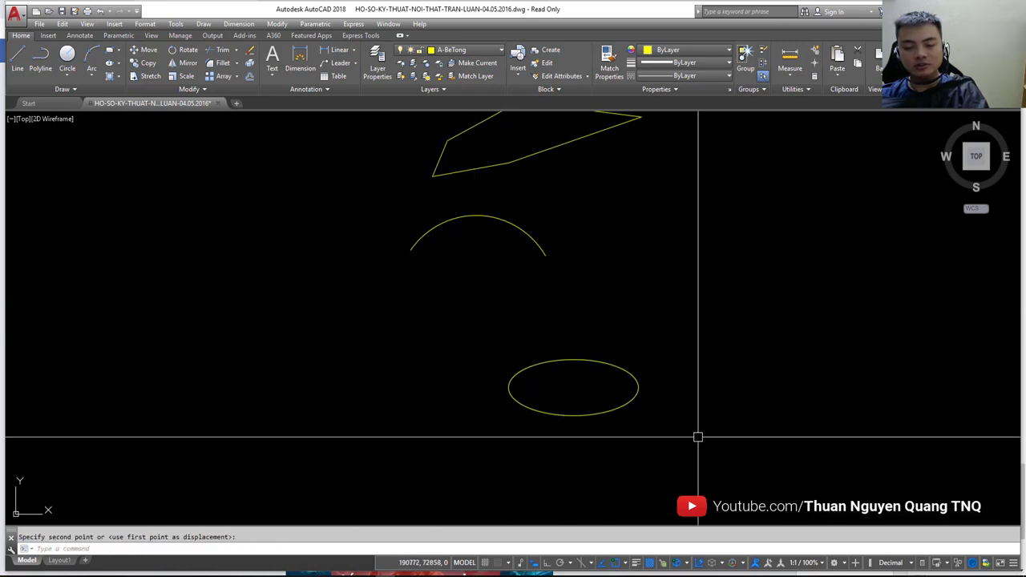
{"action": "left_click", "coordinate": [698, 437]}
{"action": "left_click", "coordinate": [478, 326]}
{"action": "type", "text": "s"}
{"action": "key", "text": "space"}
{"action": "left_click", "coordinate": [582, 332]}
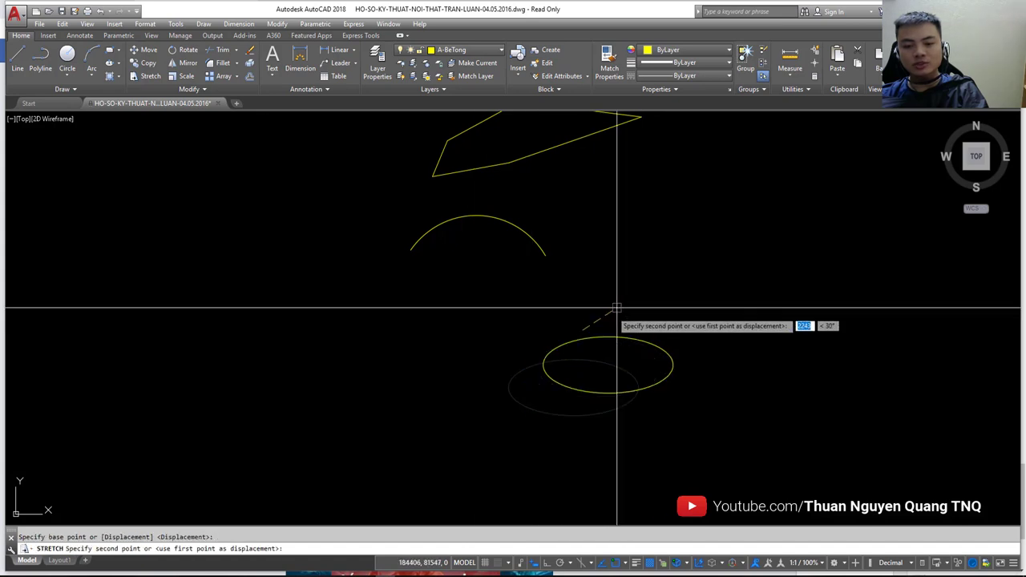
{"action": "left_click", "coordinate": [630, 289]}
{"action": "scroll", "coordinate": [582, 337], "scroll_direction": "up", "scroll_amount": 2}
Step: Stretch the arc to the right, then zoom out to check the column of shapes
{"action": "left_click", "coordinate": [582, 337]}
{"action": "left_click", "coordinate": [247, 245]}
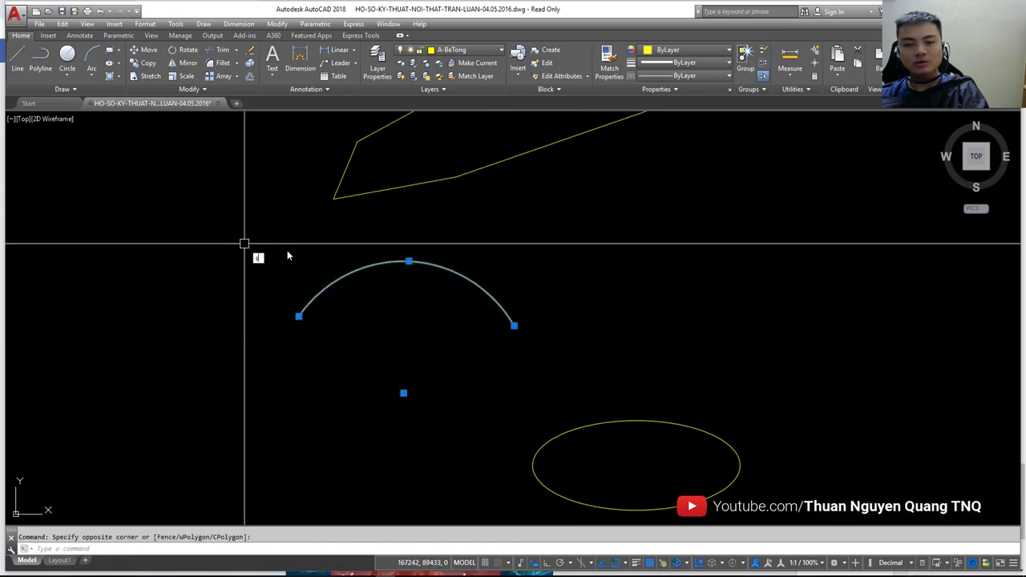
{"action": "type", "text": "s"}
{"action": "key", "text": "space"}
{"action": "left_click", "coordinate": [352, 242]}
{"action": "left_click", "coordinate": [464, 255]}
{"action": "scroll", "coordinate": [465, 255], "scroll_direction": "down", "scroll_amount": 2}
{"action": "middle_click_drag", "start_coordinate": [487, 222], "coordinate": [465, 360]}
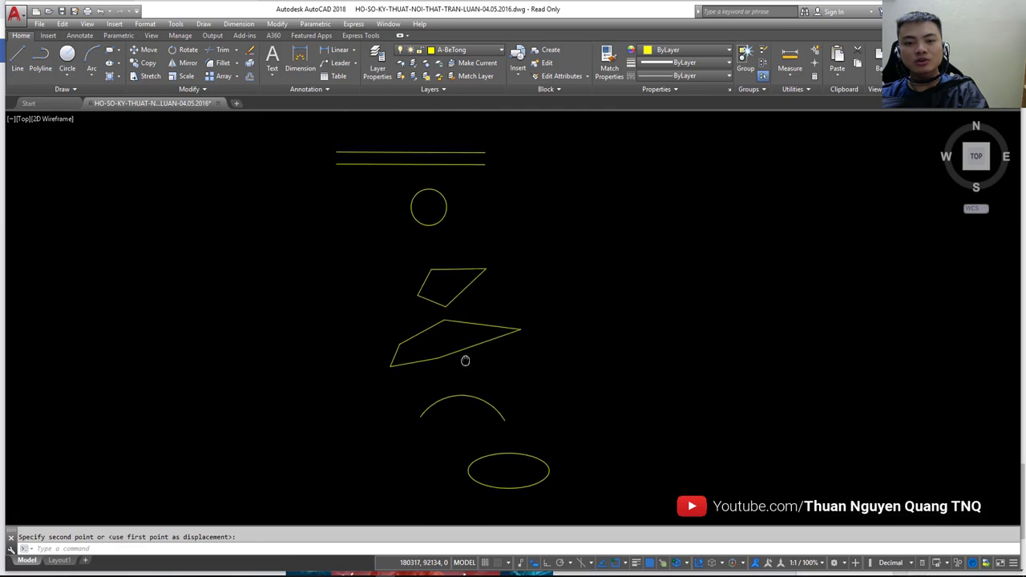
{"action": "scroll", "coordinate": [474, 223], "scroll_direction": "up", "scroll_amount": 2}
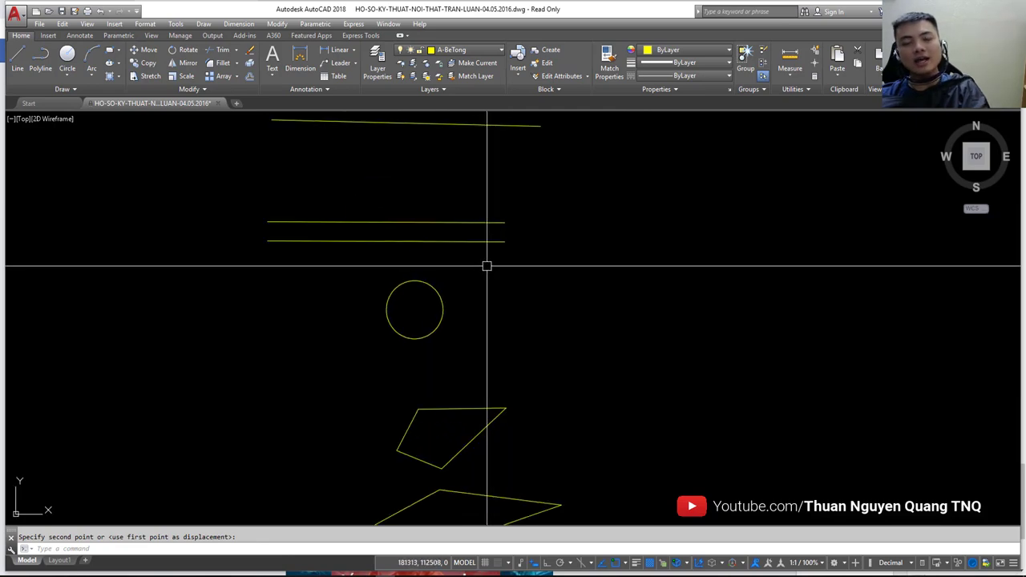
Step: Start moving the arc and ellipse together, then cancel the move
{"action": "scroll", "coordinate": [486, 276], "scroll_direction": "down", "scroll_amount": 2}
{"action": "left_click", "coordinate": [607, 420]}
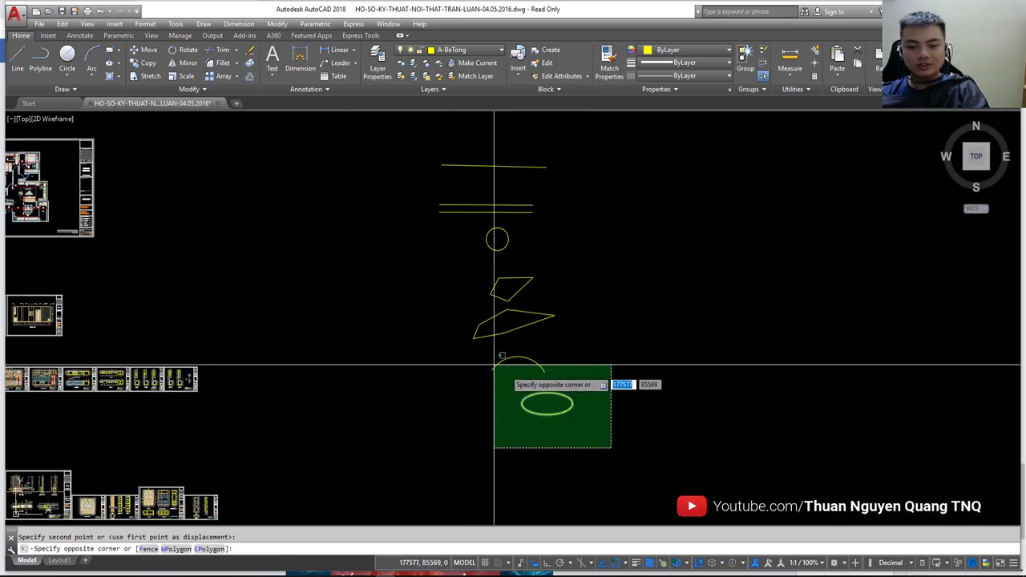
{"action": "left_click", "coordinate": [500, 360]}
{"action": "type", "text": "m"}
{"action": "key", "text": "space"}
{"action": "scroll", "coordinate": [685, 417], "scroll_direction": "up", "scroll_amount": 2}
{"action": "left_click", "coordinate": [684, 417]}
{"action": "scroll", "coordinate": [646, 420], "scroll_direction": "down", "scroll_amount": 2}
{"action": "scroll", "coordinate": [538, 309], "scroll_direction": "up", "scroll_amount": 2}
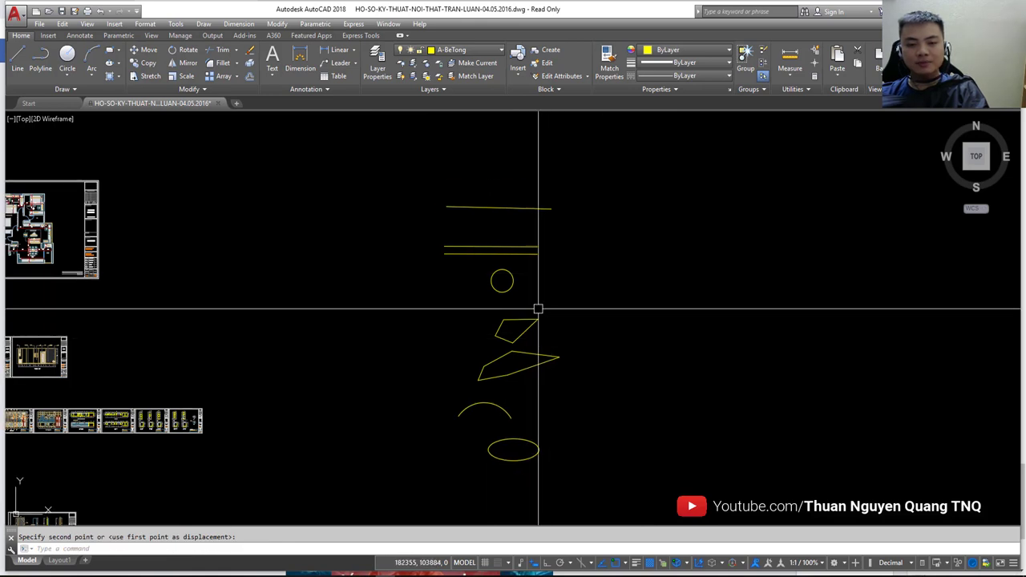
{"action": "scroll", "coordinate": [496, 289], "scroll_direction": "up", "scroll_amount": 2}
{"action": "scroll", "coordinate": [510, 255], "scroll_direction": "up", "scroll_amount": 2}
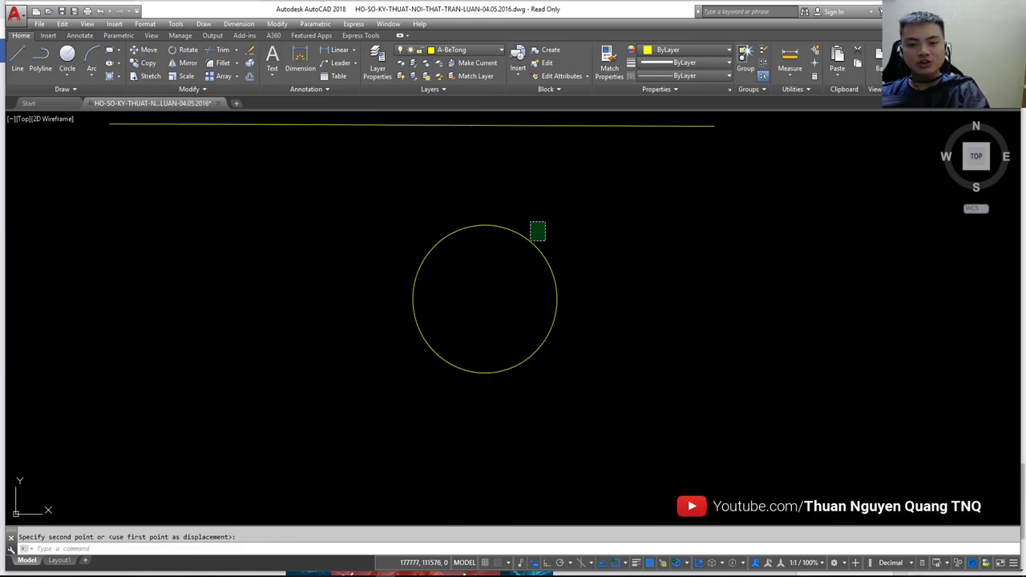
{"action": "scroll", "coordinate": [544, 280], "scroll_direction": "down", "scroll_amount": 4}
{"action": "key", "text": "Escape"}
Step: Zoom out to the full sheet set and center the furnished floor-plan sheet
{"action": "left_click_drag", "start_coordinate": [564, 390], "coordinate": [538, 417]}
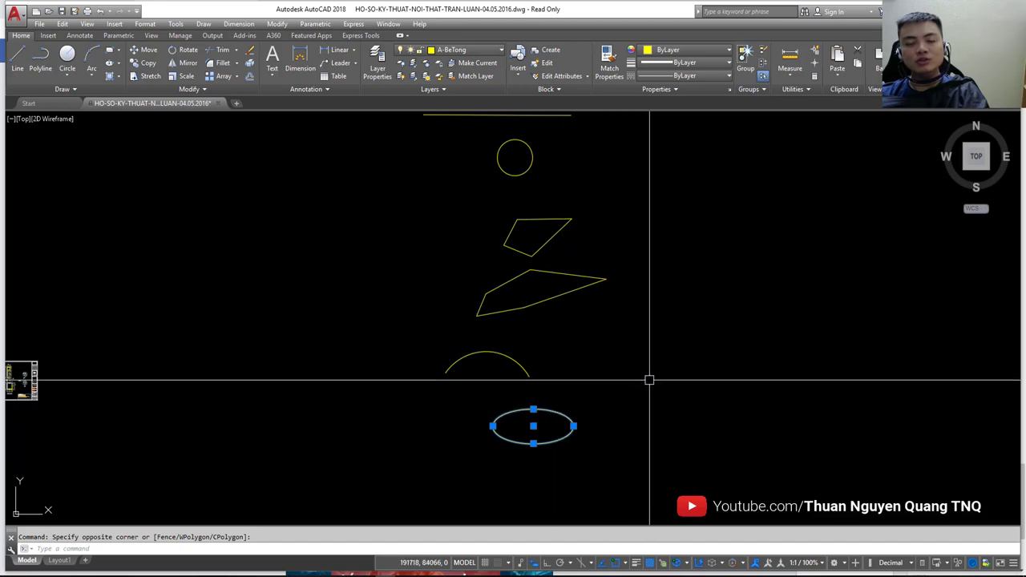
{"action": "scroll", "coordinate": [642, 380], "scroll_direction": "down", "scroll_amount": 2}
{"action": "scroll", "coordinate": [641, 380], "scroll_direction": "down", "scroll_amount": 2}
{"action": "mouse_move", "coordinate": [524, 371]}
{"action": "middle_mouse_down"}
{"action": "mouse_move", "coordinate": [611, 338]}
{"action": "mouse_move", "coordinate": [615, 347]}
{"action": "middle_mouse_up"}
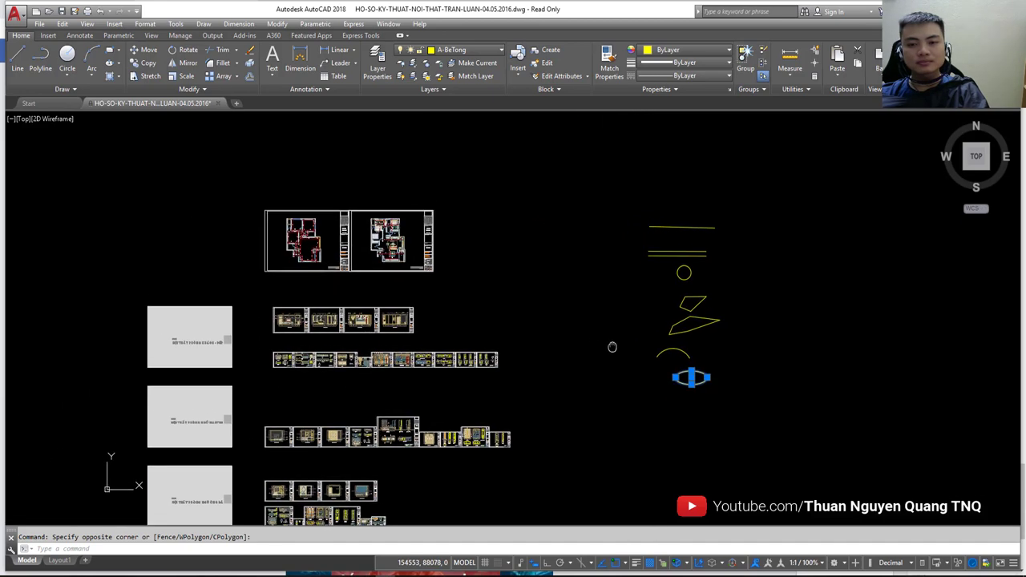
{"action": "key", "text": "Escape"}
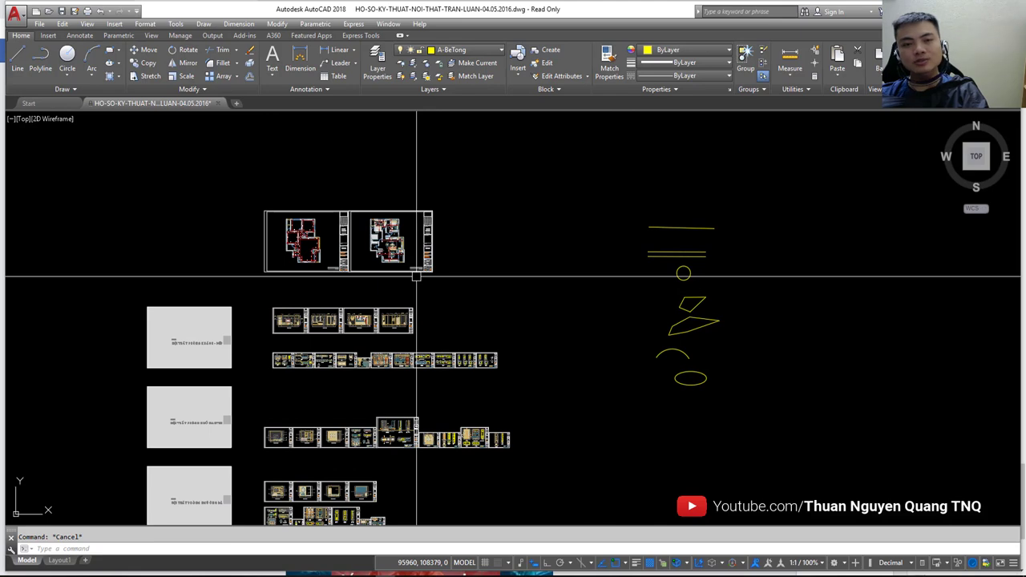
{"action": "scroll", "coordinate": [403, 265], "scroll_direction": "up", "scroll_amount": 3}
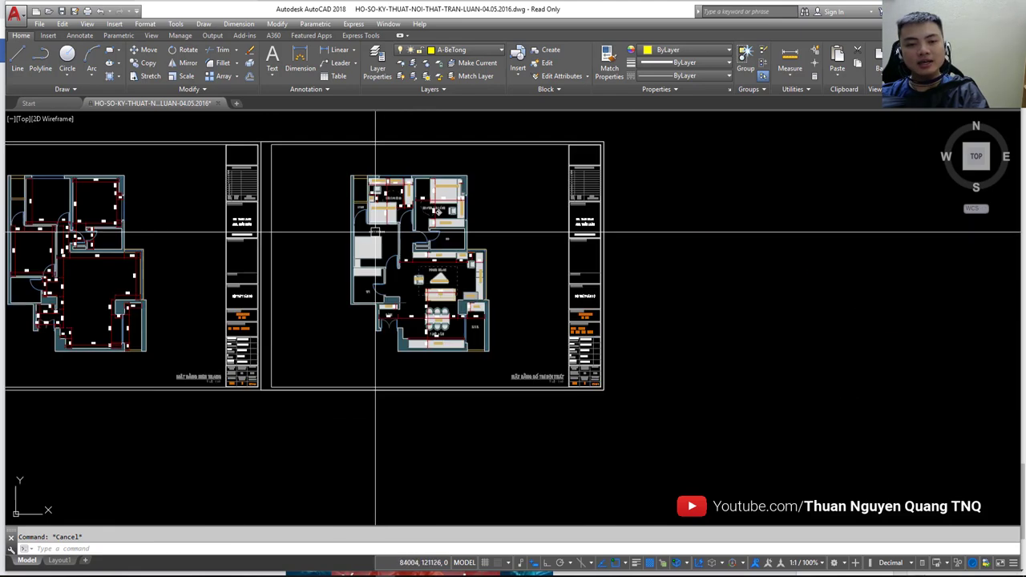
{"action": "scroll", "coordinate": [515, 231], "scroll_direction": "up", "scroll_amount": 2}
{"action": "middle_click_drag", "start_coordinate": [518, 220], "coordinate": [455, 175]}
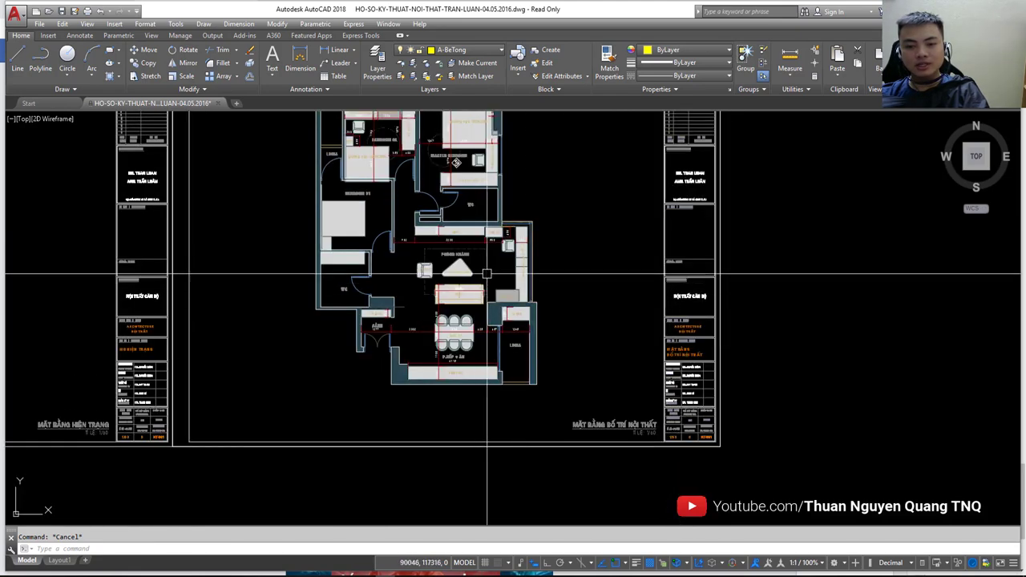
Step: Use LAYOFF on a living-room fill to hide the grey furniture fills, then zoom out
{"action": "scroll", "coordinate": [461, 240], "scroll_direction": "up", "scroll_amount": 4}
{"action": "scroll", "coordinate": [473, 288], "scroll_direction": "down", "scroll_amount": 3}
{"action": "scroll", "coordinate": [490, 345], "scroll_direction": "up", "scroll_amount": 3}
{"action": "middle_click_drag", "start_coordinate": [514, 391], "coordinate": [518, 345]}
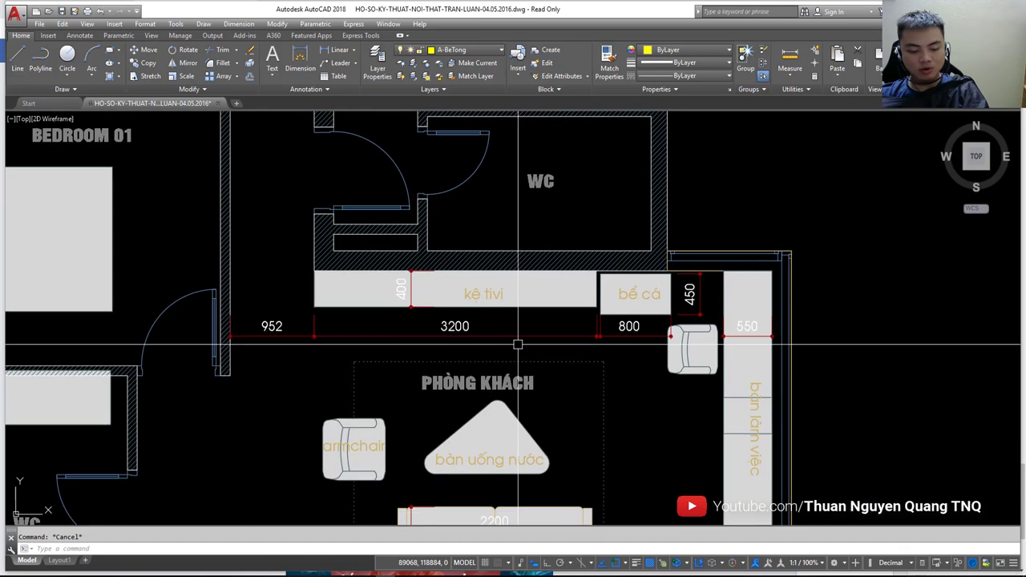
{"action": "type", "text": "layoff"}
{"action": "key", "text": "Return"}
{"action": "left_click", "coordinate": [511, 306]}
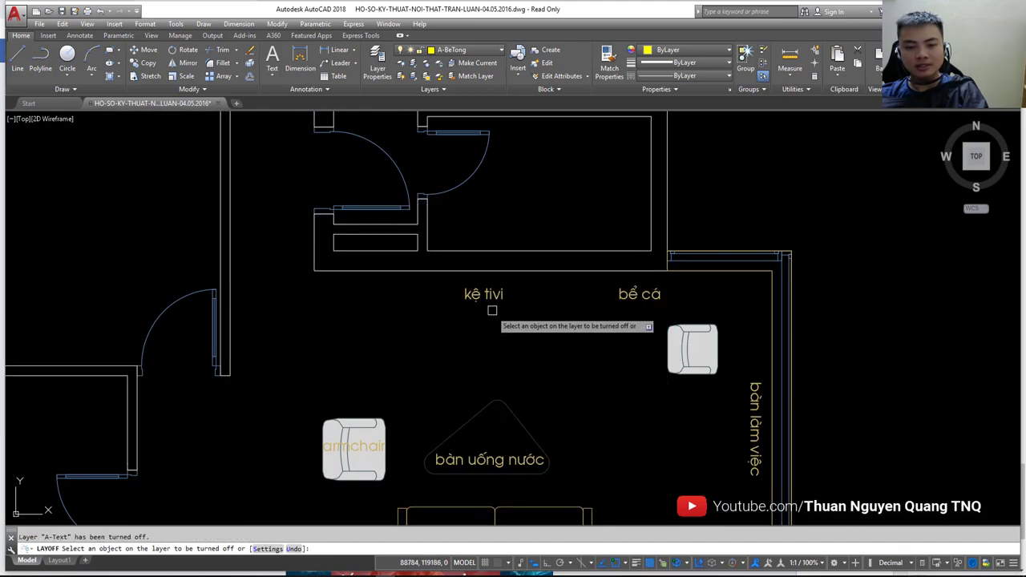
{"action": "scroll", "coordinate": [513, 358], "scroll_direction": "down", "scroll_amount": 3}
{"action": "key", "text": "Return"}
{"action": "scroll", "coordinate": [530, 353], "scroll_direction": "down", "scroll_amount": 2}
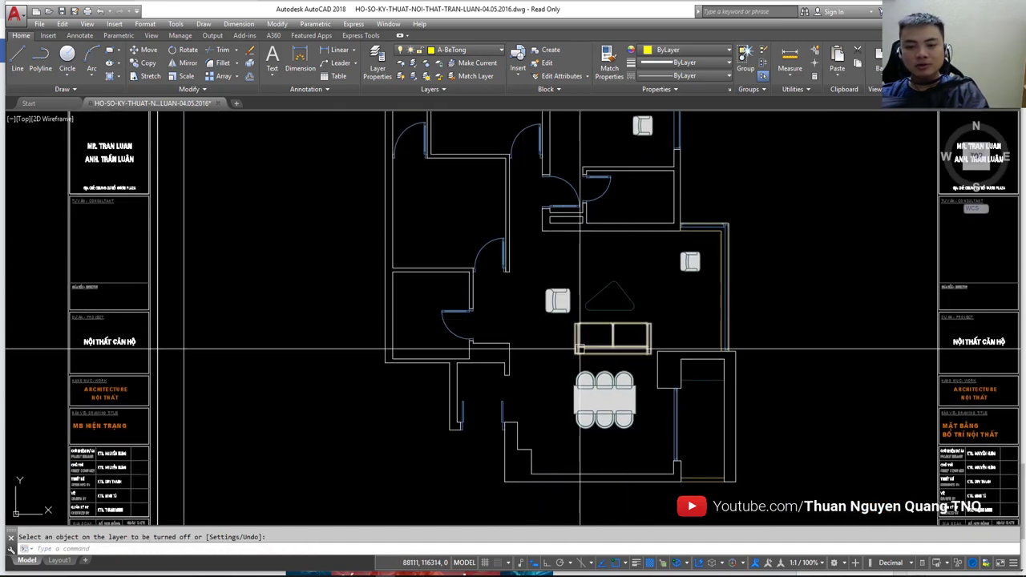
{"action": "scroll", "coordinate": [546, 337], "scroll_direction": "up", "scroll_amount": 4}
{"action": "scroll", "coordinate": [513, 344], "scroll_direction": "down", "scroll_amount": 6}
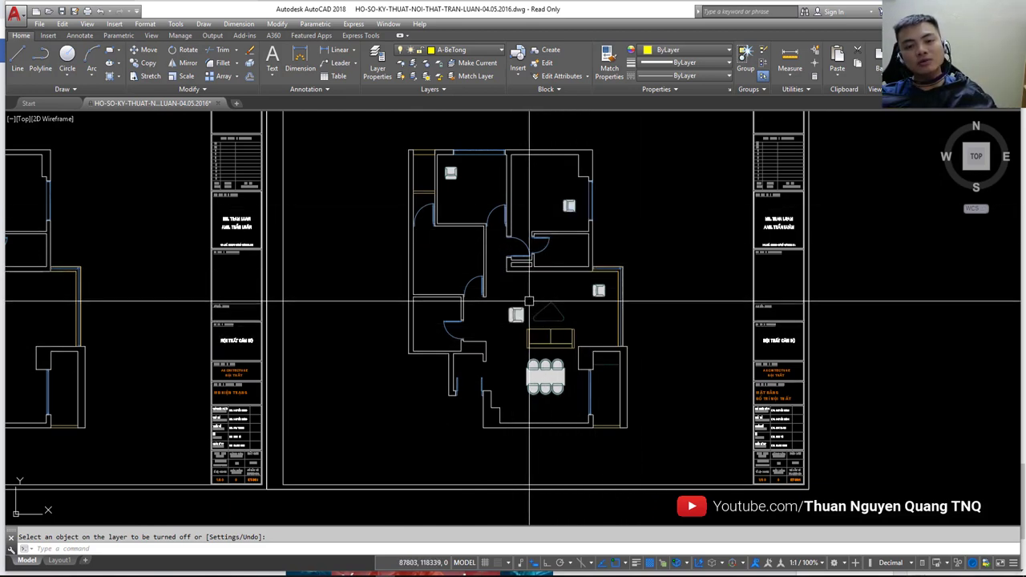
Step: Select and clear the wall lines, then zoom to the door and wall corner
{"action": "scroll", "coordinate": [530, 301], "scroll_direction": "up", "scroll_amount": 2}
{"action": "scroll", "coordinate": [505, 324], "scroll_direction": "up", "scroll_amount": 3}
{"action": "scroll", "coordinate": [478, 353], "scroll_direction": "up", "scroll_amount": 3}
{"action": "left_click", "coordinate": [477, 353]}
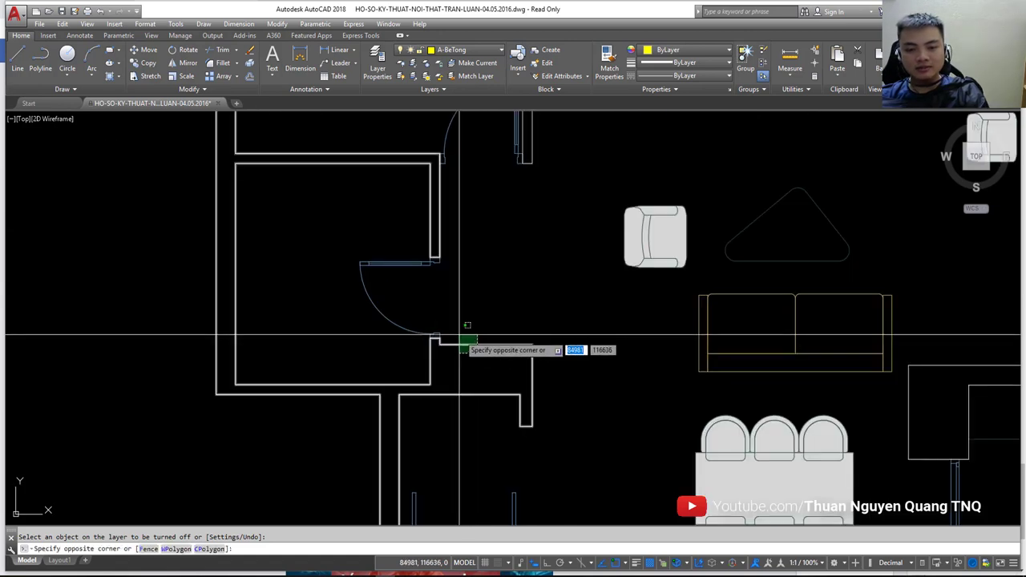
{"action": "left_click", "coordinate": [459, 335]}
{"action": "key", "text": "Escape"}
{"action": "scroll", "coordinate": [473, 312], "scroll_direction": "up", "scroll_amount": 4}
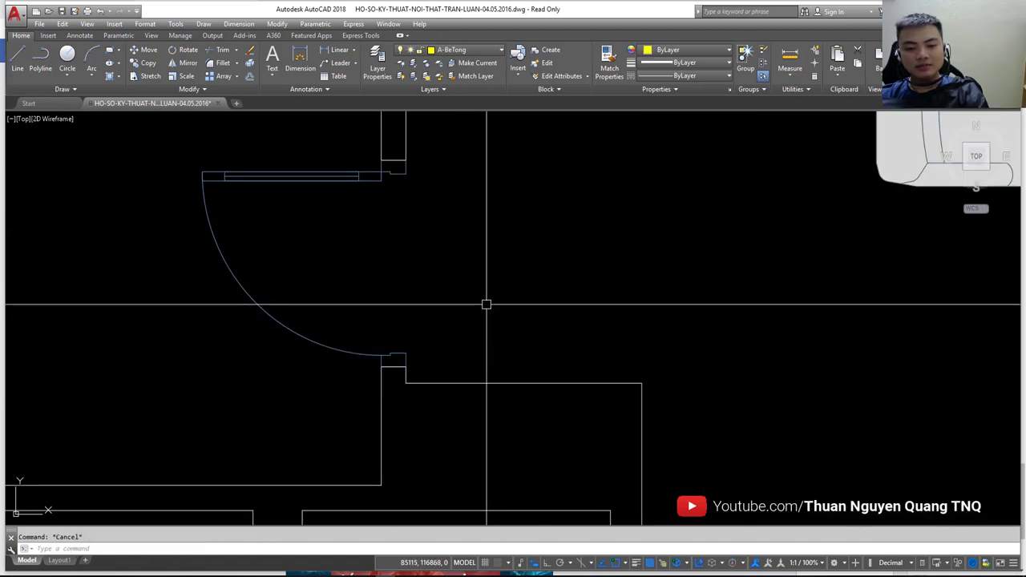
{"action": "middle_click_drag", "start_coordinate": [488, 393], "coordinate": [488, 328]}
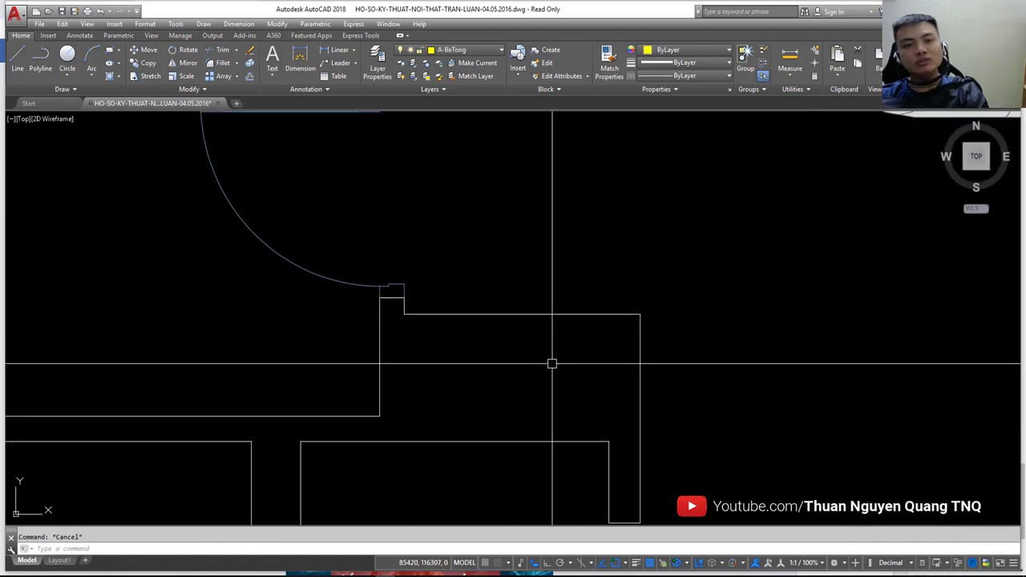
Step: Start and cancel LAYISO, then begin a crossing window across the wall ends
{"action": "type", "text": "layiso"}
{"action": "key", "text": "Return"}
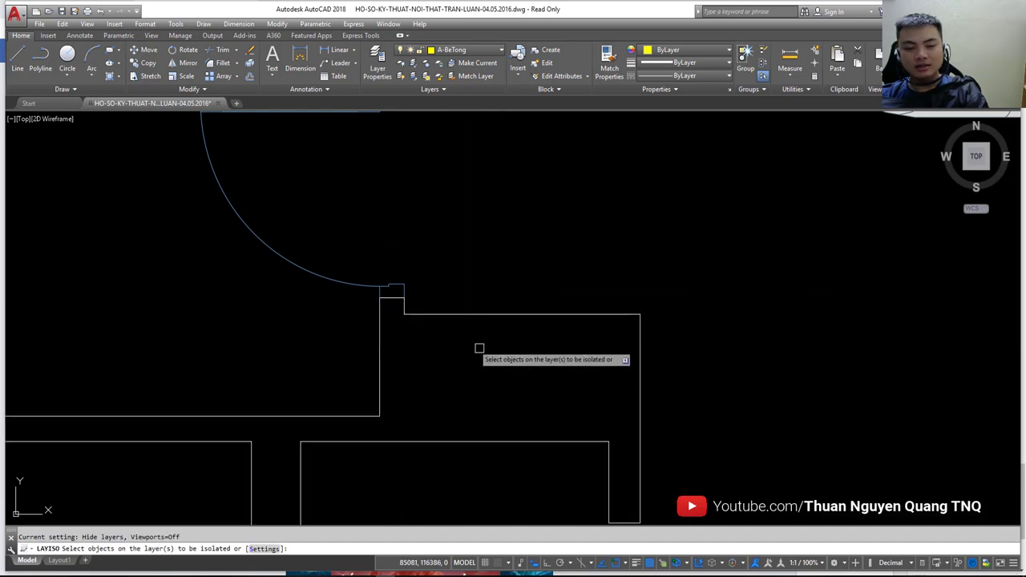
{"action": "key", "text": "Escape"}
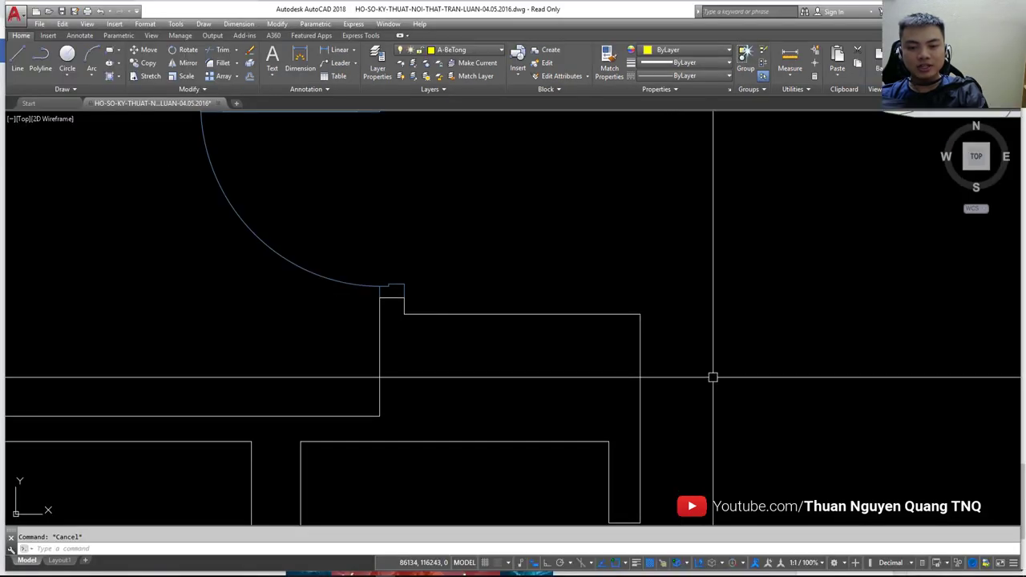
{"action": "left_click", "coordinate": [685, 331]}
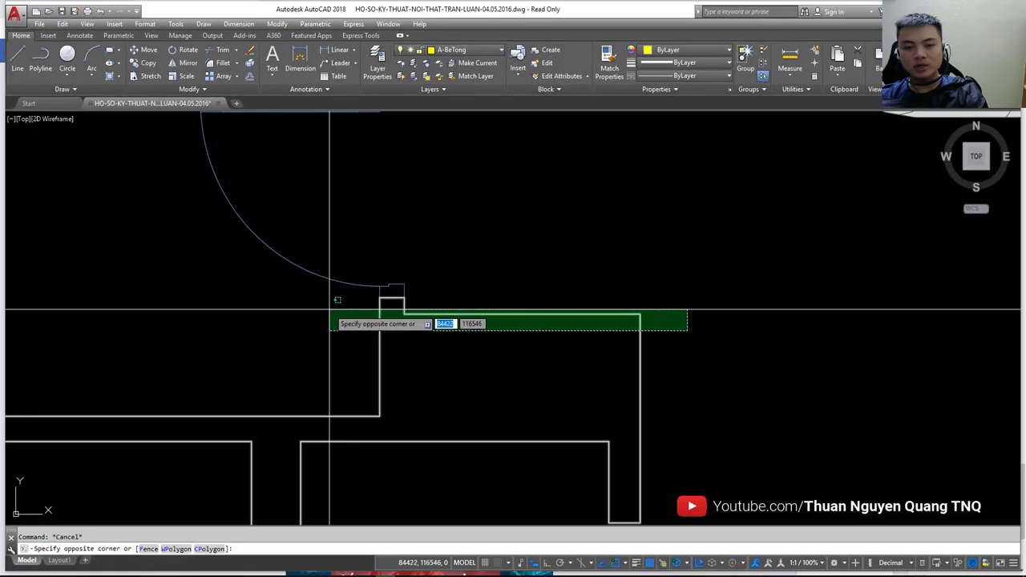
Step: With Ortho on, stretch the wall jog down to the lower wall line
{"action": "left_click", "coordinate": [332, 310]}
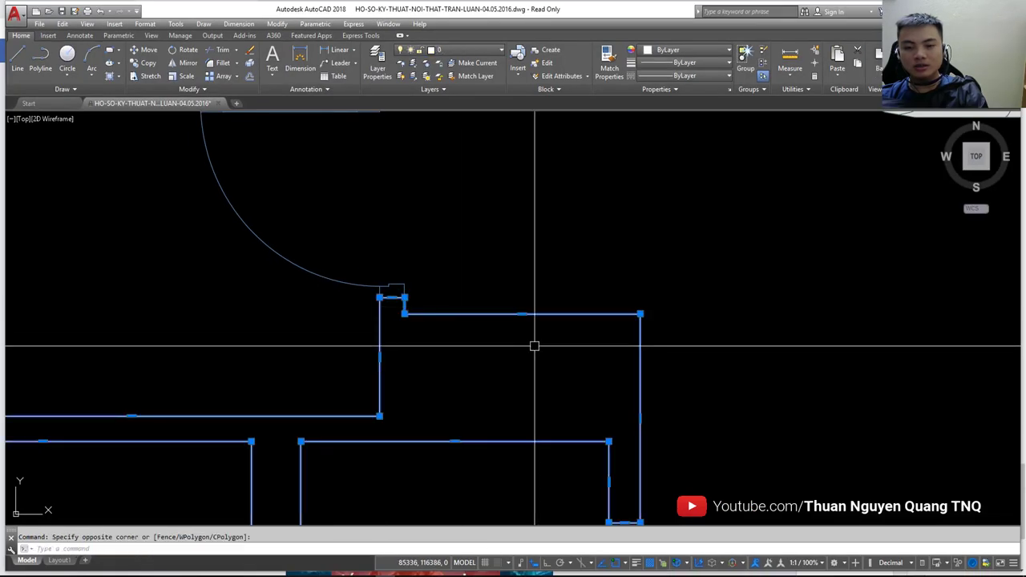
{"action": "key", "text": "Return"}
{"action": "left_click", "coordinate": [404, 315]}
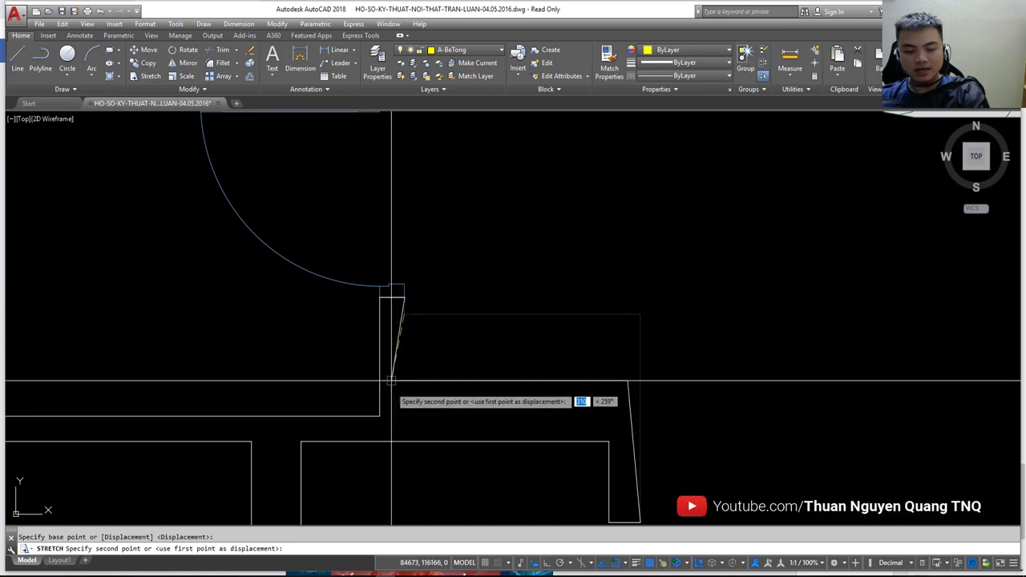
{"action": "key", "text": "F8"}
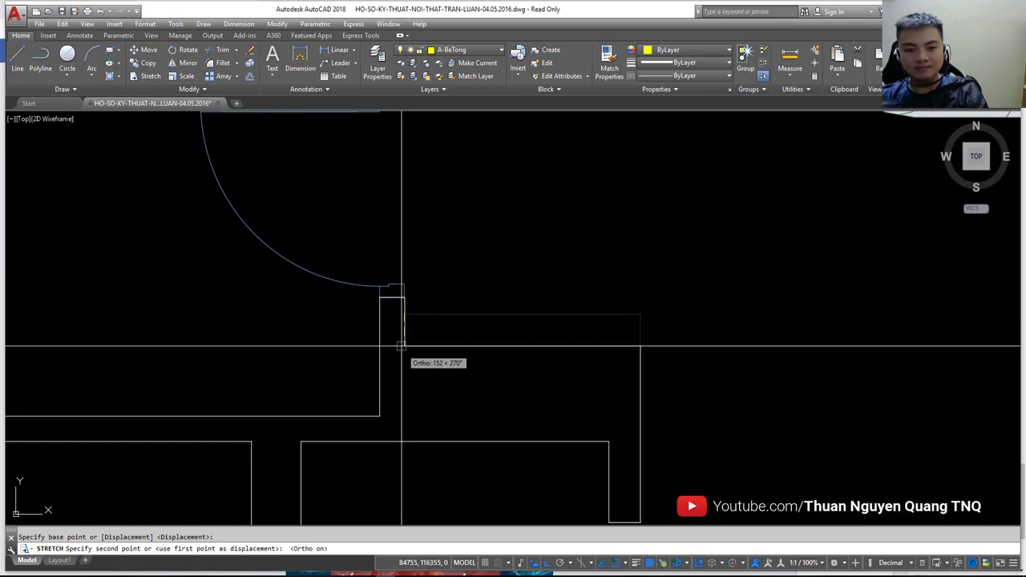
{"action": "left_click", "coordinate": [402, 416]}
{"action": "scroll", "coordinate": [567, 319], "scroll_direction": "down", "scroll_amount": 3}
{"action": "scroll", "coordinate": [579, 332], "scroll_direction": "up", "scroll_amount": 3}
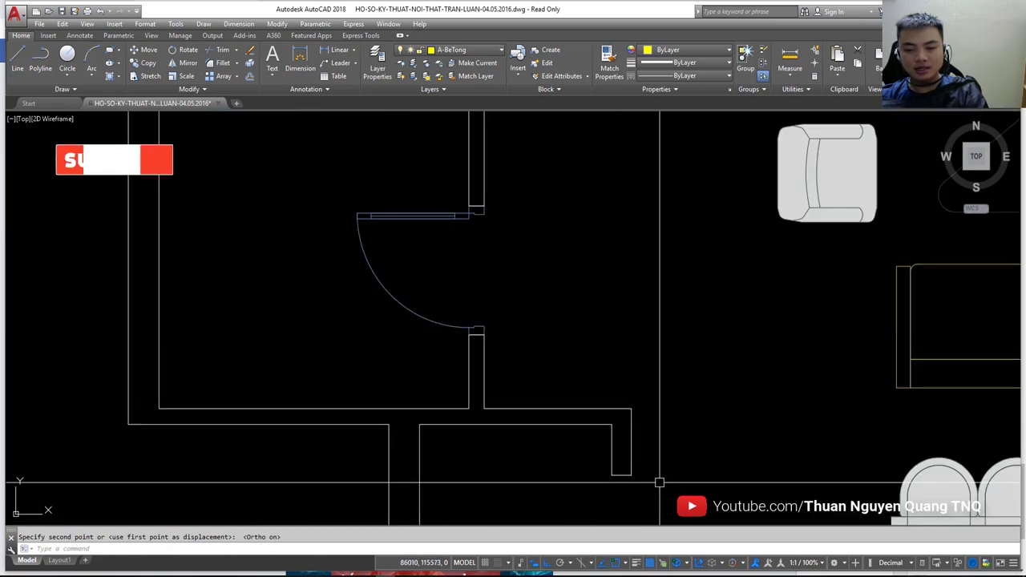
Step: Stretch the wall corner's end to its new position
{"action": "key", "text": "space"}
{"action": "left_click", "coordinate": [660, 482]}
{"action": "left_click", "coordinate": [578, 368]}
{"action": "key", "text": "Return"}
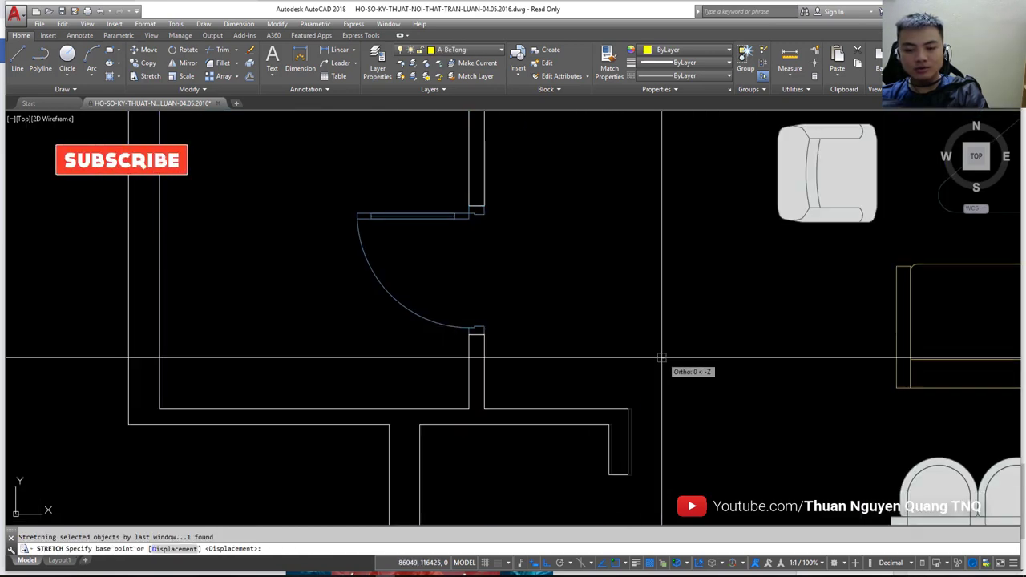
{"action": "left_click", "coordinate": [661, 358]}
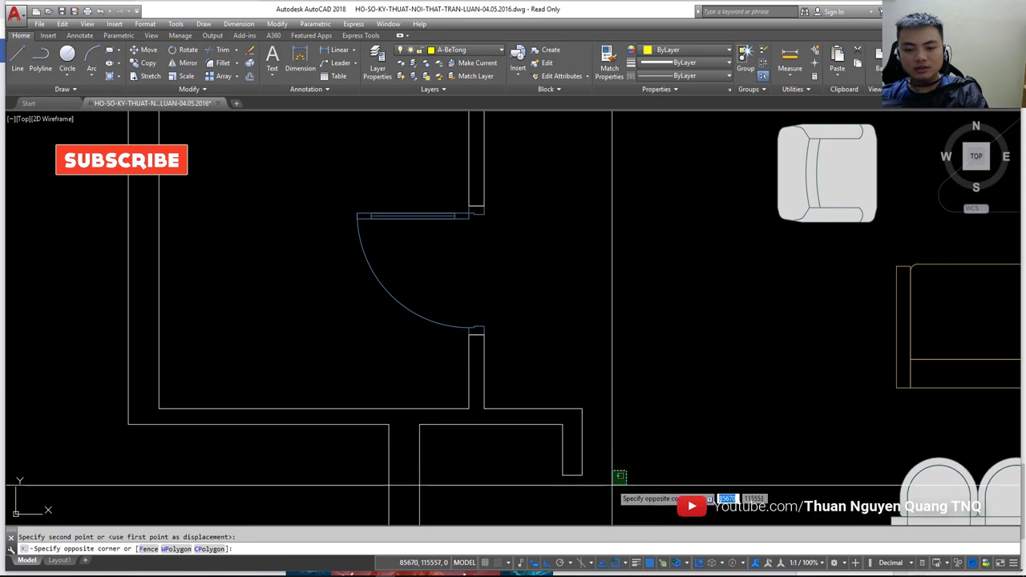
{"action": "left_click", "coordinate": [566, 401]}
Step: Stretch the remaining wall end right and shift the small wall jog left
{"action": "key", "text": "space"}
{"action": "left_click", "coordinate": [540, 342]}
{"action": "left_click", "coordinate": [585, 342]}
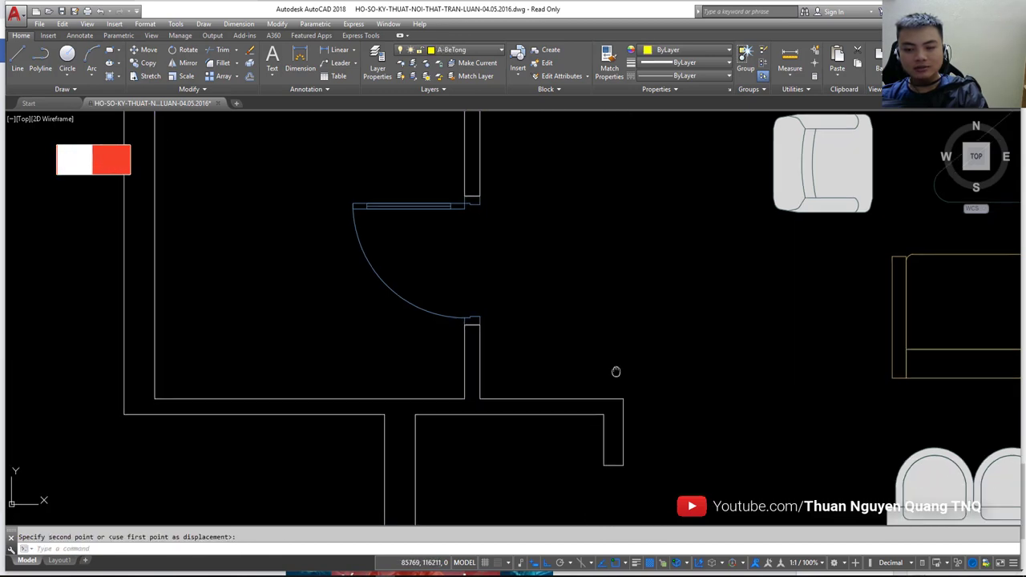
{"action": "key", "text": "space"}
{"action": "left_click", "coordinate": [642, 435]}
{"action": "left_click", "coordinate": [573, 327]}
{"action": "key", "text": "Return"}
{"action": "left_click", "coordinate": [596, 313]}
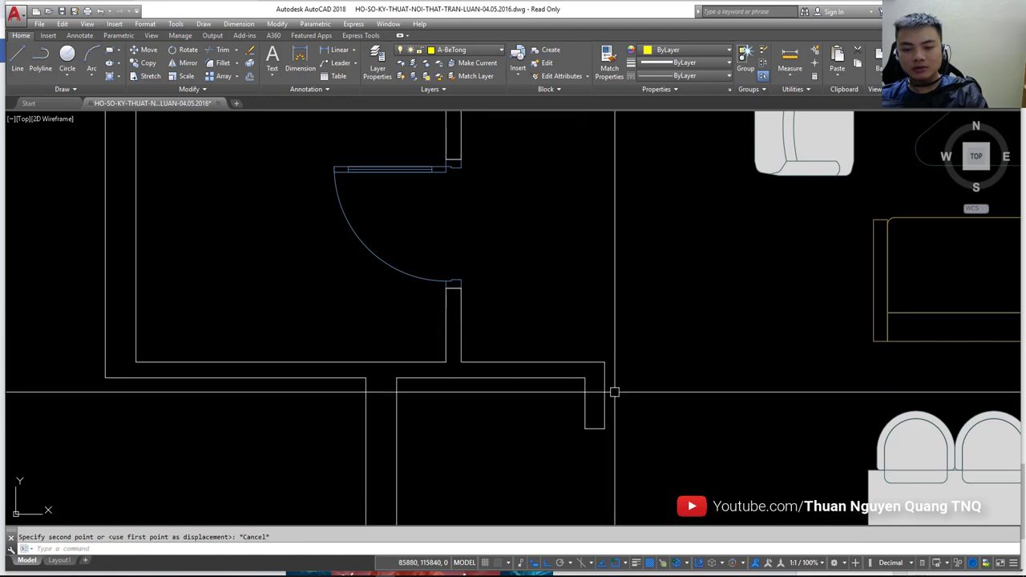
{"action": "left_click", "coordinate": [607, 386]}
{"action": "key", "text": "Escape"}
Step: Crossing-select the wall jog and stretch it 27 units
{"action": "left_click", "coordinate": [605, 362]}
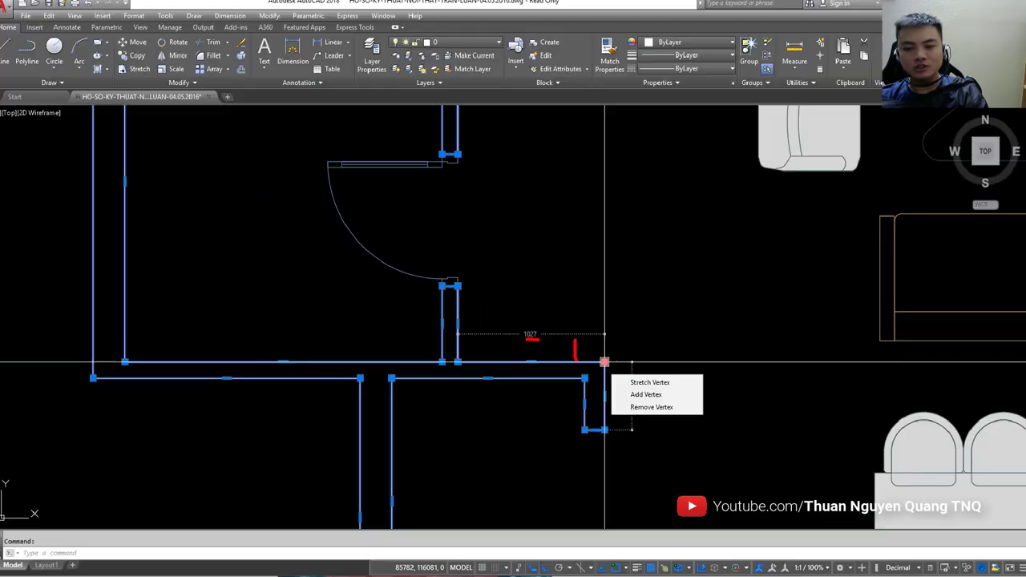
{"action": "key", "text": "Escape"}
{"action": "left_click", "coordinate": [637, 454]}
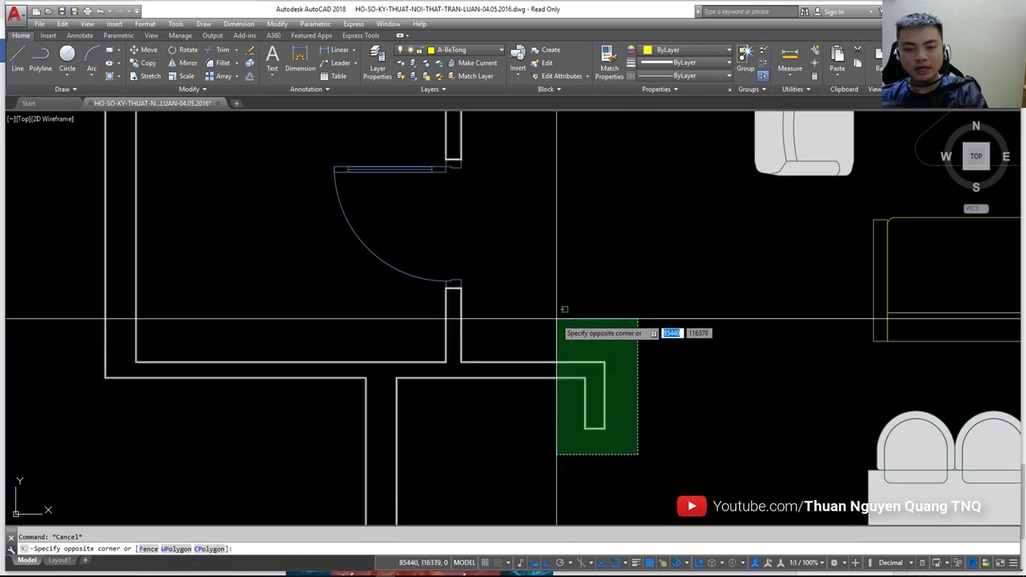
{"action": "left_click", "coordinate": [557, 320]}
{"action": "type", "text": "s"}
{"action": "key", "text": "Return"}
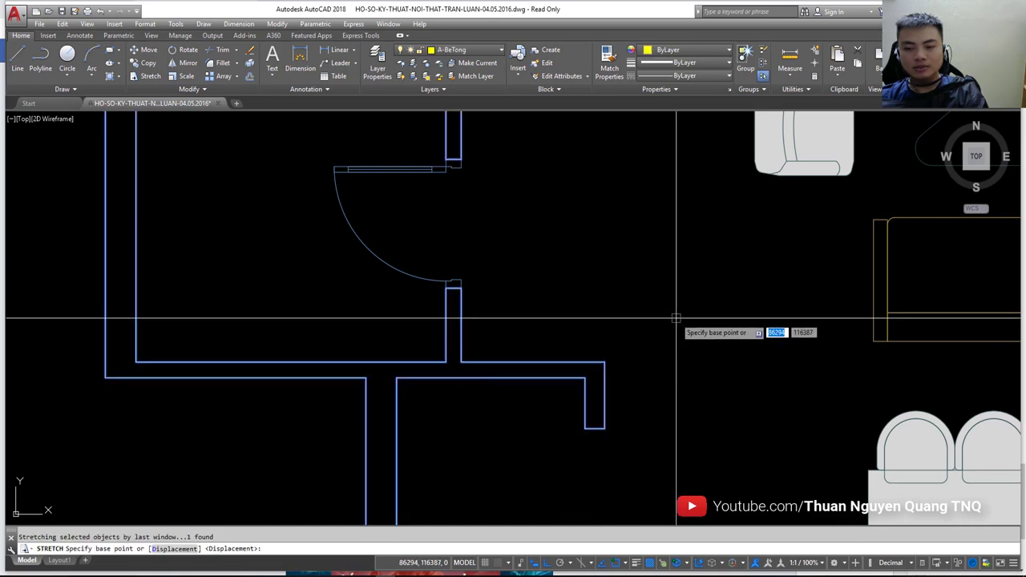
{"action": "left_click", "coordinate": [677, 319]}
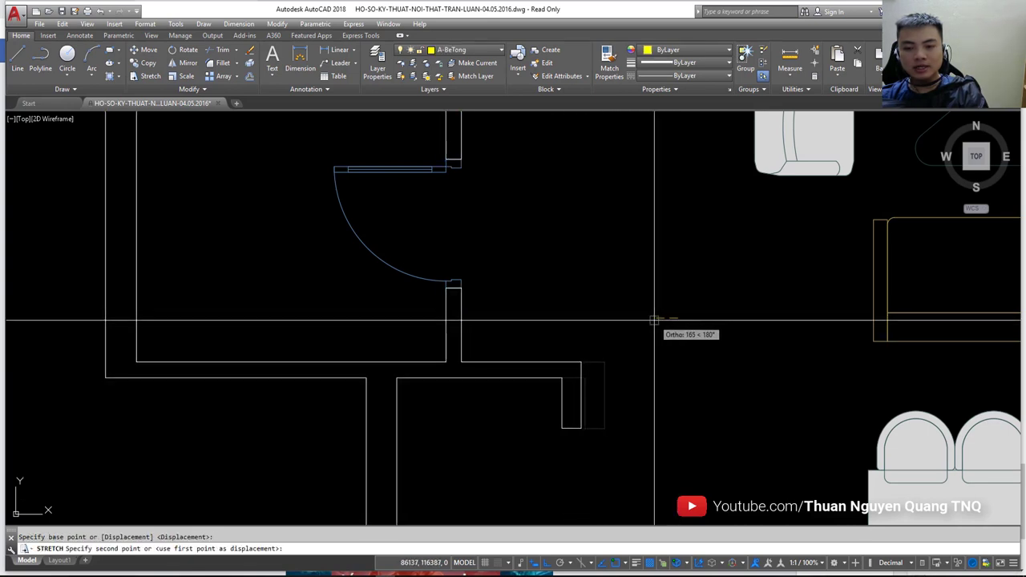
{"action": "key", "text": "Return"}
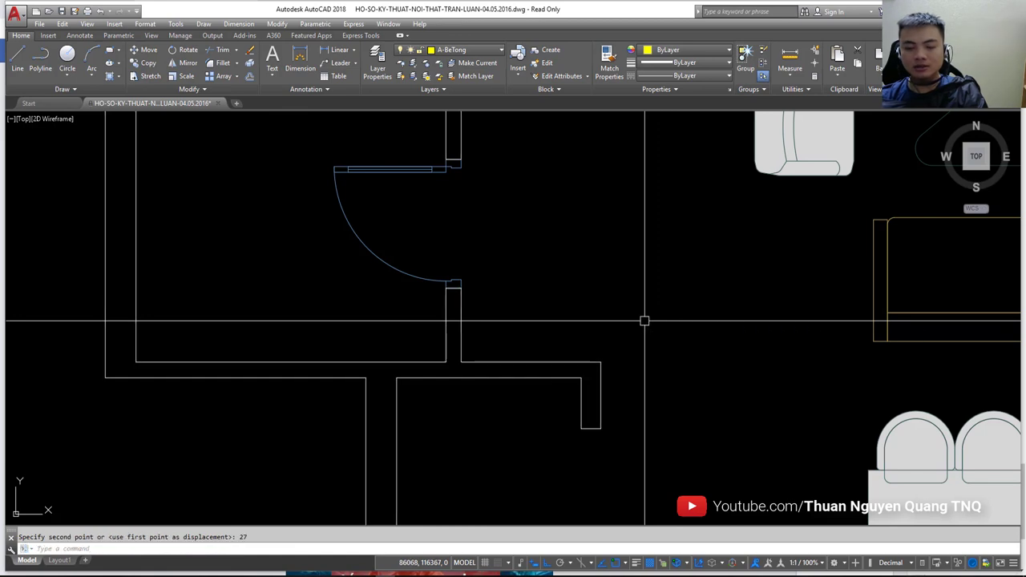
Step: Stretch the wall end 2000 units to the right, then undo it
{"action": "left_click", "coordinate": [579, 367]}
{"action": "left_click", "coordinate": [588, 361]}
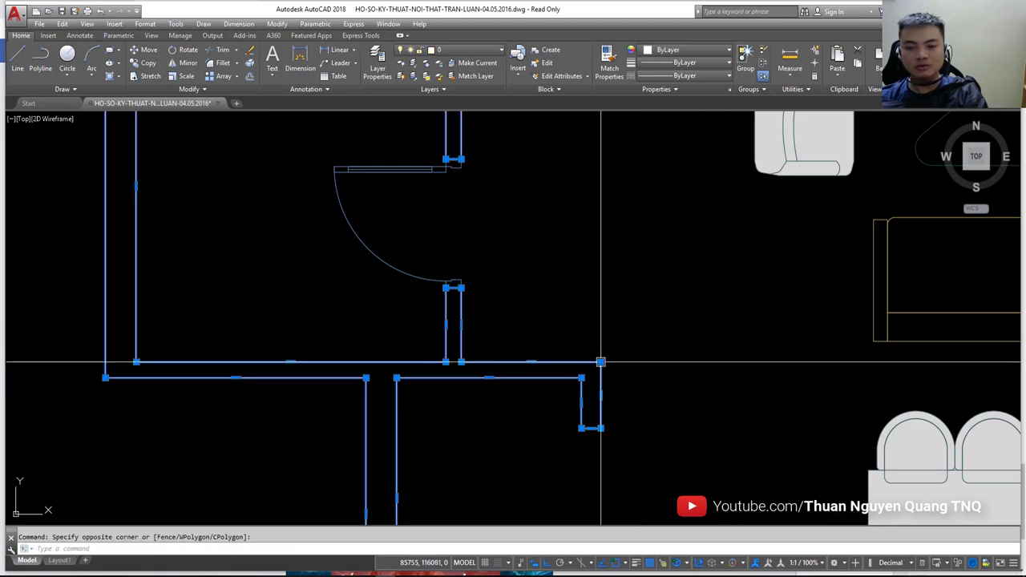
{"action": "key", "text": "Escape"}
{"action": "left_click", "coordinate": [639, 456]}
{"action": "left_click", "coordinate": [545, 307]}
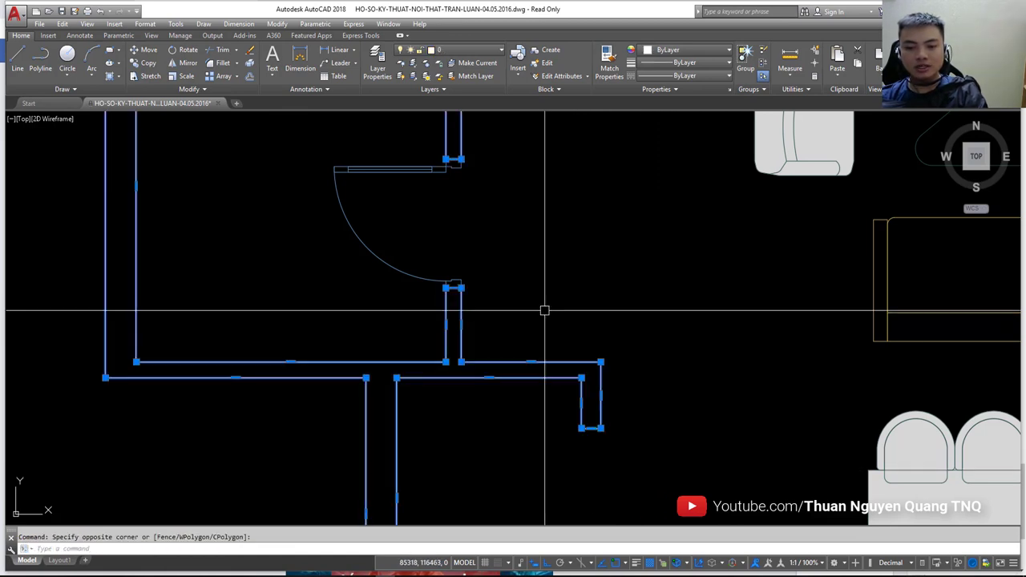
{"action": "type", "text": "s"}
{"action": "key", "text": "Return"}
{"action": "left_click", "coordinate": [544, 316]}
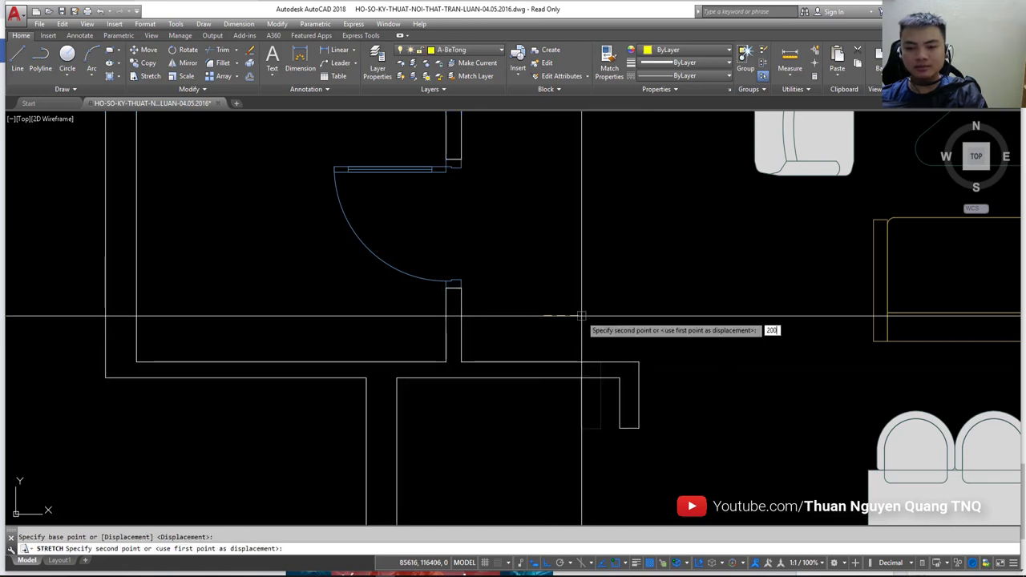
{"action": "key", "text": "Return"}
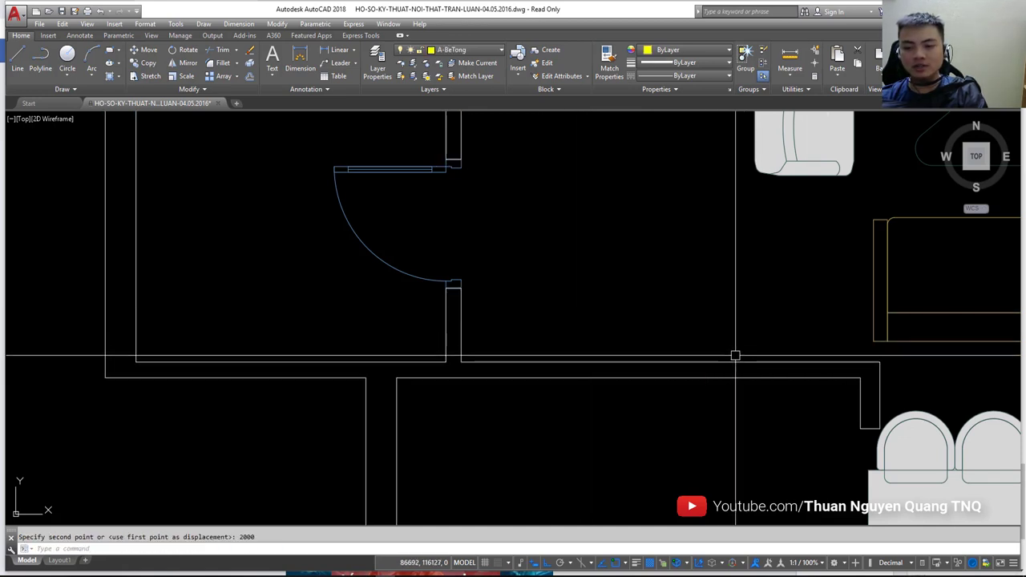
{"action": "left_click", "coordinate": [782, 376]}
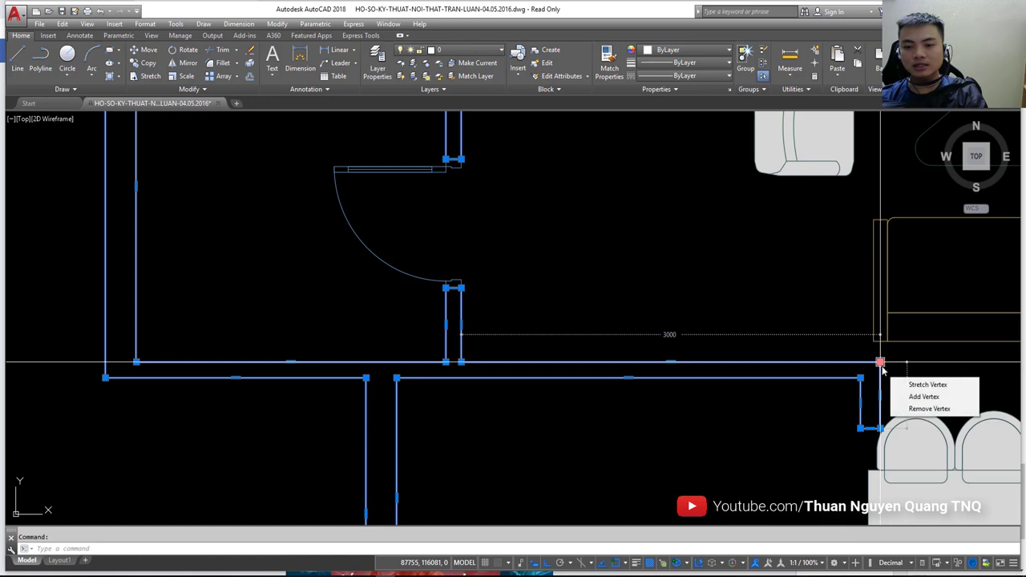
{"action": "key", "text": "ctrl+z"}
Step: Stretch the wall end 1000 units to the right instead
{"action": "left_click", "coordinate": [548, 288]}
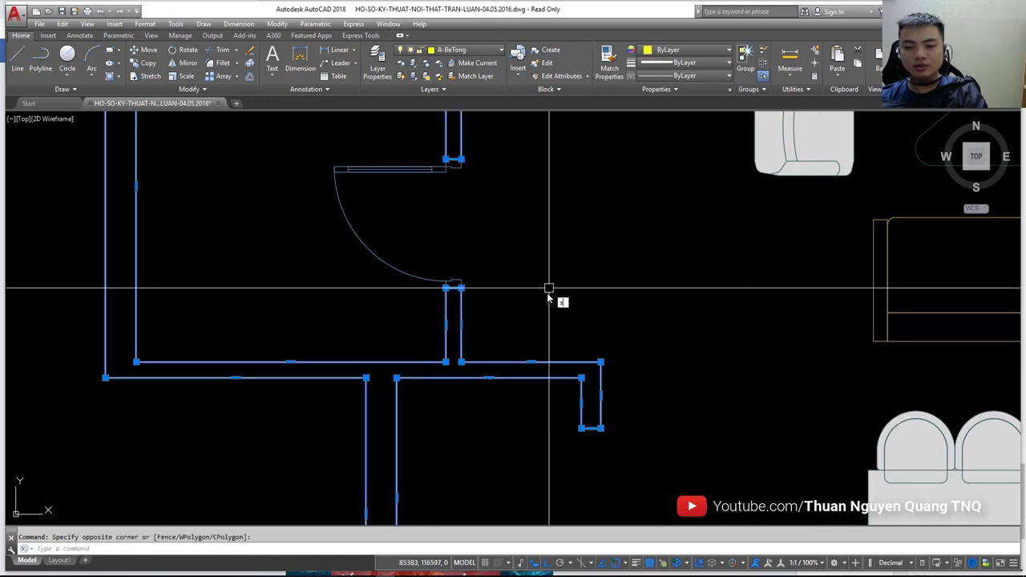
{"action": "key", "text": "space"}
{"action": "left_click", "coordinate": [546, 299]}
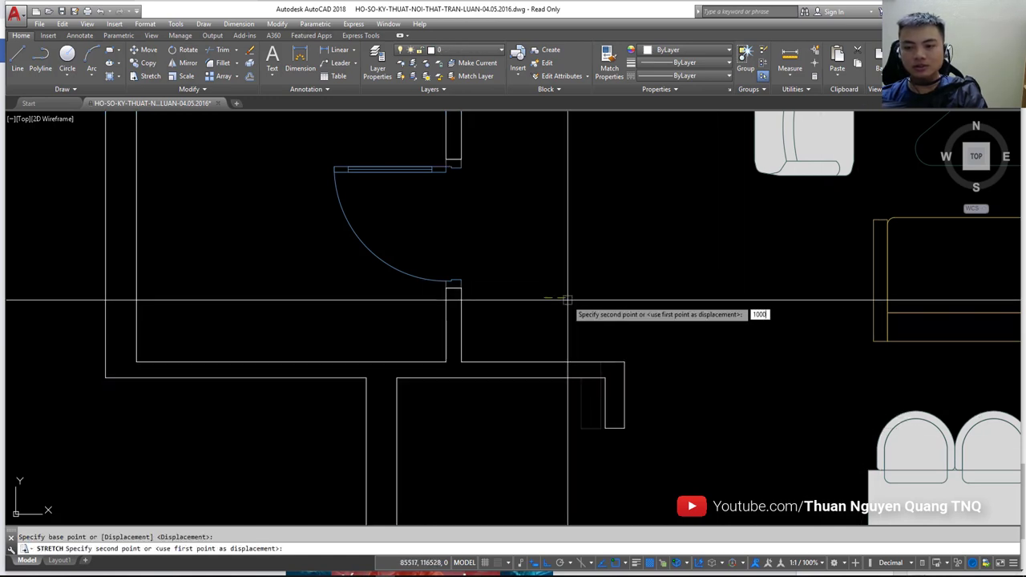
{"action": "key", "text": "Return"}
{"action": "left_click", "coordinate": [692, 361]}
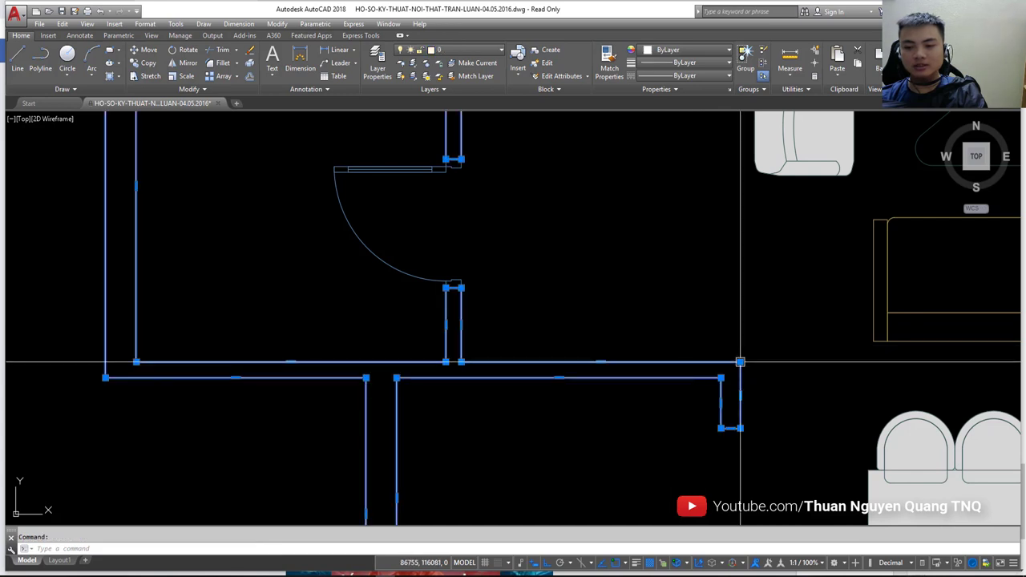
{"action": "key", "text": "Escape"}
Step: Crossing-select the bottom of the short wall return and begin stretching it shorter
{"action": "middle_click_drag", "start_coordinate": [740, 364], "coordinate": [718, 319]}
{"action": "left_click", "coordinate": [736, 403]}
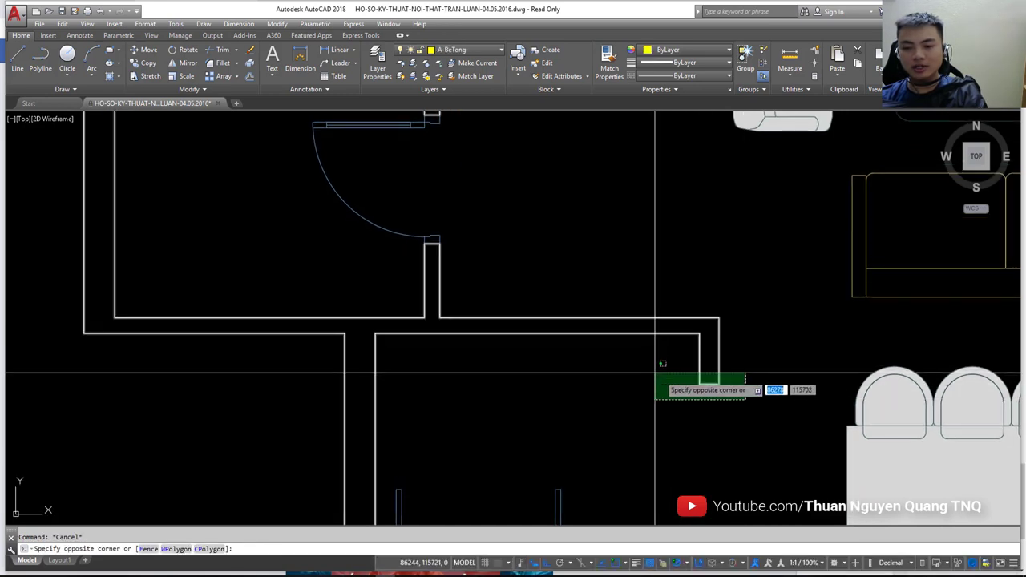
{"action": "left_click", "coordinate": [614, 361]}
{"action": "key", "text": "Return"}
{"action": "left_click", "coordinate": [762, 398]}
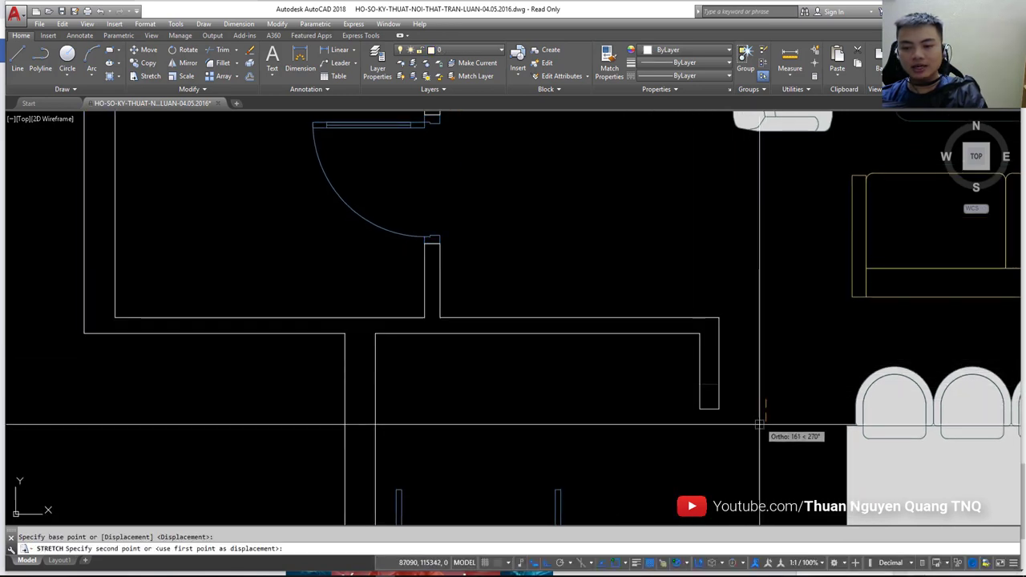
{"action": "scroll", "coordinate": [760, 384], "scroll_direction": "down", "scroll_amount": 5}
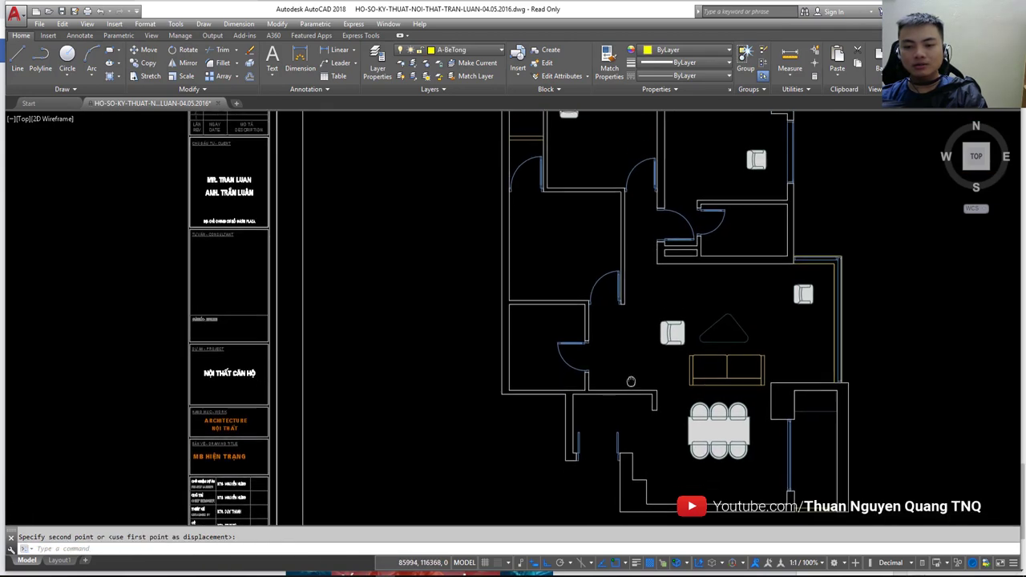
Step: Stretch the door opening upward along its wall using a crossing window around it
{"action": "scroll", "coordinate": [616, 392], "scroll_direction": "up", "scroll_amount": 2}
{"action": "scroll", "coordinate": [616, 392], "scroll_direction": "up", "scroll_amount": 3}
{"action": "scroll", "coordinate": [575, 378], "scroll_direction": "up", "scroll_amount": 2}
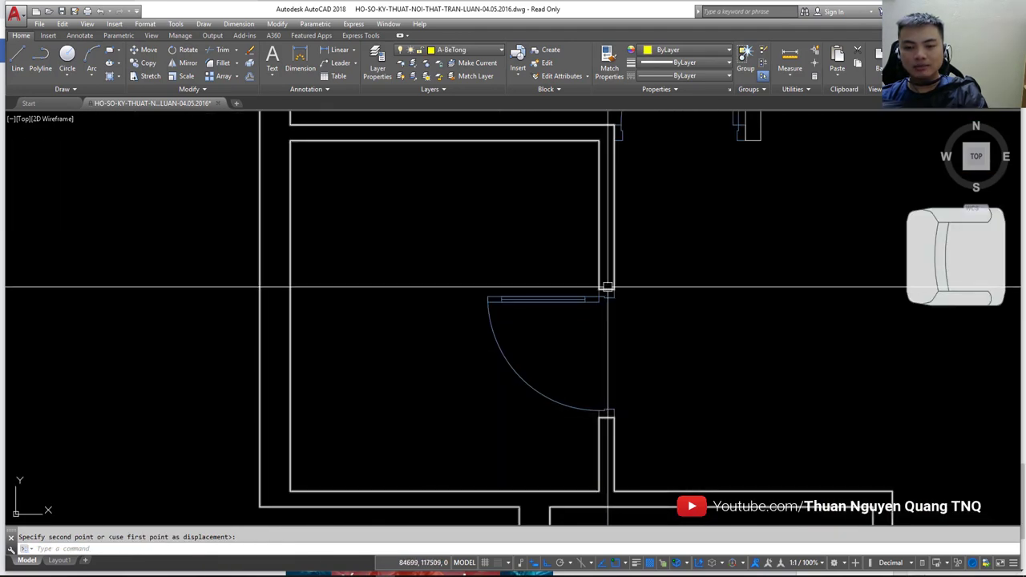
{"action": "left_click", "coordinate": [706, 443]}
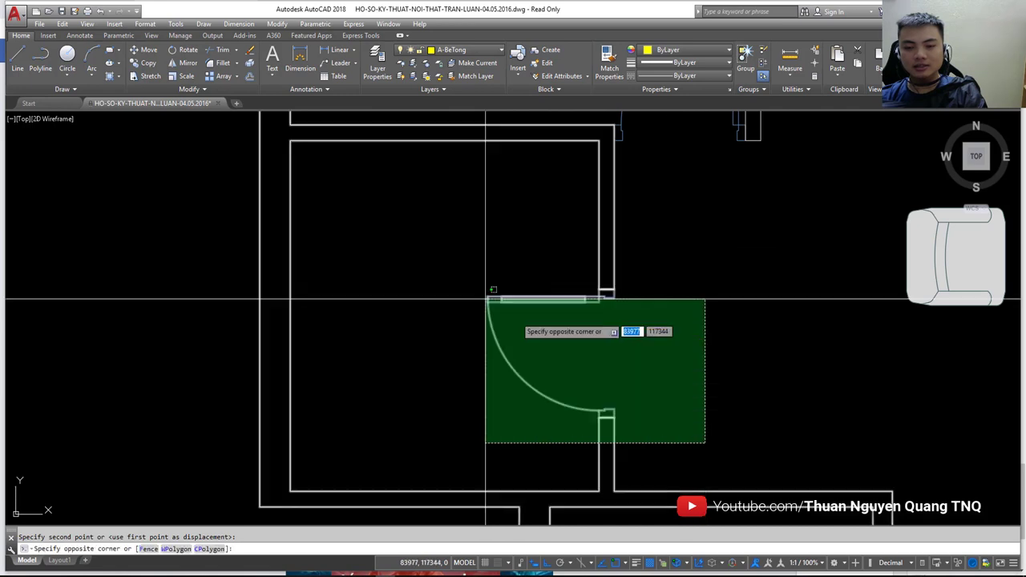
{"action": "left_click", "coordinate": [439, 271]}
{"action": "key", "text": "Escape"}
{"action": "left_click", "coordinate": [668, 435]}
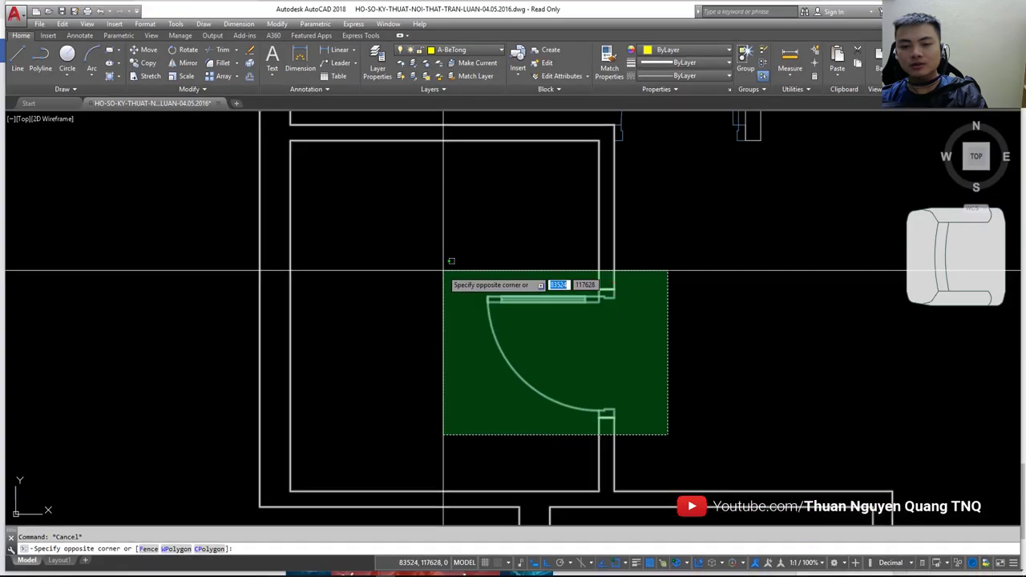
{"action": "left_click", "coordinate": [447, 270]}
{"action": "key", "text": "Return"}
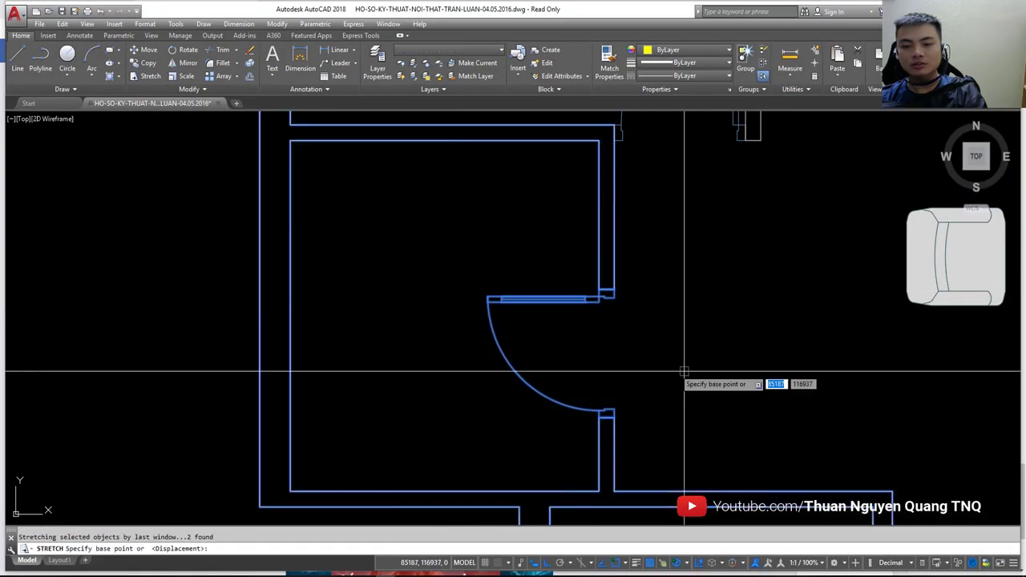
{"action": "left_click", "coordinate": [679, 368]}
{"action": "left_click", "coordinate": [680, 253]}
Step: Slide the door opening down the wall, then back to the upper position
{"action": "key", "text": "Return"}
{"action": "left_click", "coordinate": [641, 201]}
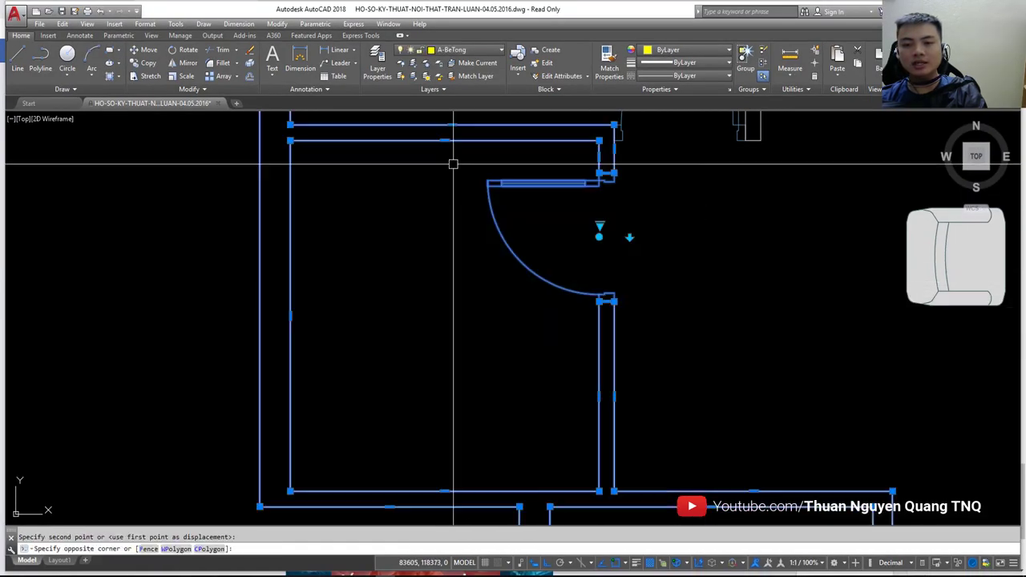
{"action": "left_click", "coordinate": [454, 163]}
{"action": "key", "text": "Return"}
{"action": "left_click", "coordinate": [685, 234]}
{"action": "left_click", "coordinate": [686, 336]}
{"action": "key", "text": "Return"}
{"action": "left_click", "coordinate": [706, 413]}
{"action": "left_click", "coordinate": [431, 248]}
{"action": "key", "text": "Return"}
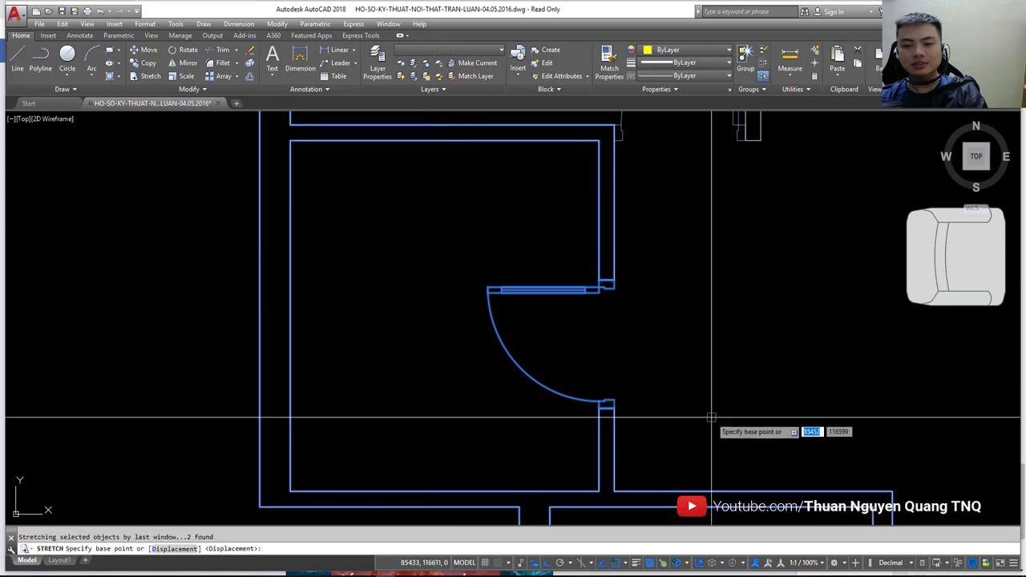
{"action": "left_click", "coordinate": [713, 418]}
{"action": "left_click", "coordinate": [707, 339]}
Step: Stretch the door opening higher again, then back lower along the wall
{"action": "key", "text": "Return"}
{"action": "left_click", "coordinate": [725, 446]}
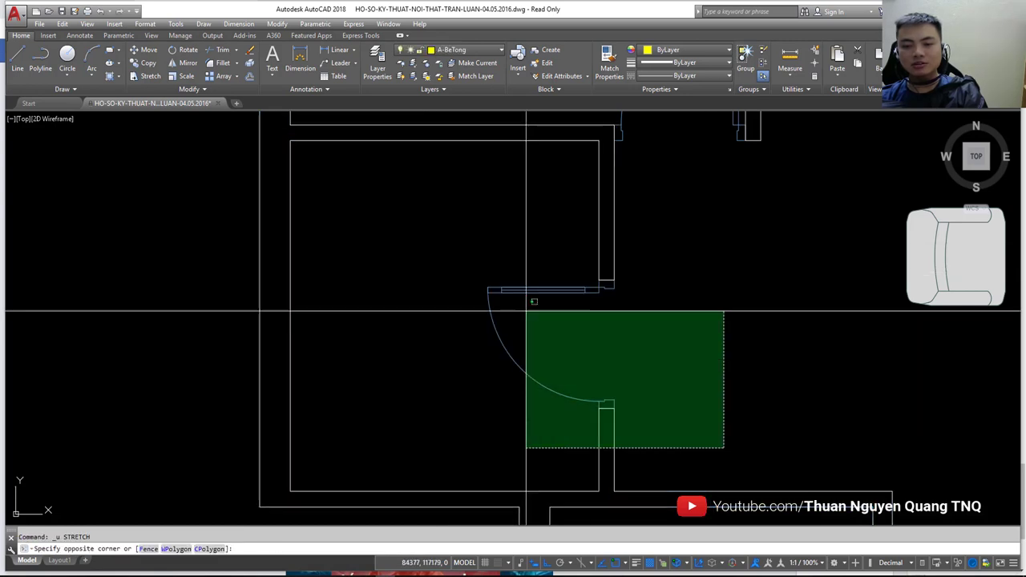
{"action": "left_click", "coordinate": [527, 310]}
{"action": "key", "text": "Return"}
{"action": "left_click", "coordinate": [686, 391]}
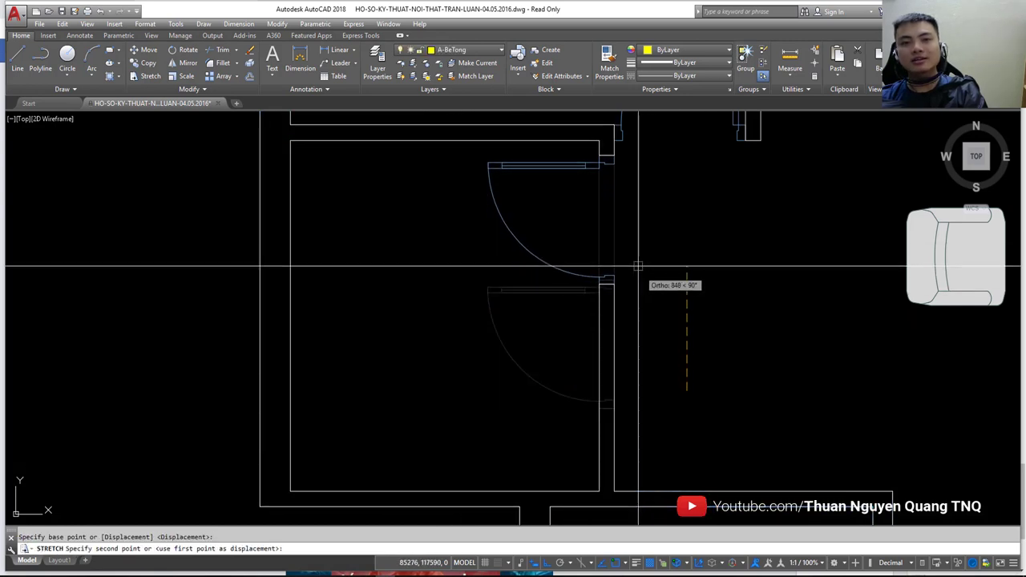
{"action": "left_click", "coordinate": [651, 281]}
{"action": "key", "text": "Return"}
{"action": "left_click", "coordinate": [698, 344]}
{"action": "left_click", "coordinate": [426, 160]}
{"action": "key", "text": "Return"}
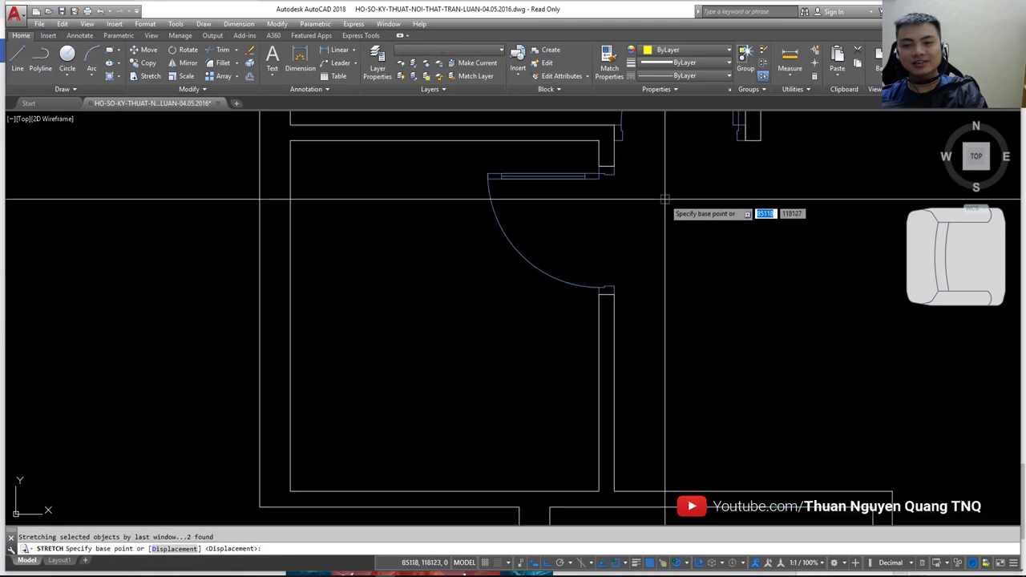
{"action": "left_click", "coordinate": [680, 319]}
{"action": "left_click", "coordinate": [681, 446]}
Step: Stretch the door opening to its final position along the wall
{"action": "key", "text": "Return"}
{"action": "left_click", "coordinate": [681, 450]}
{"action": "left_click", "coordinate": [422, 285]}
{"action": "key", "text": "Return"}
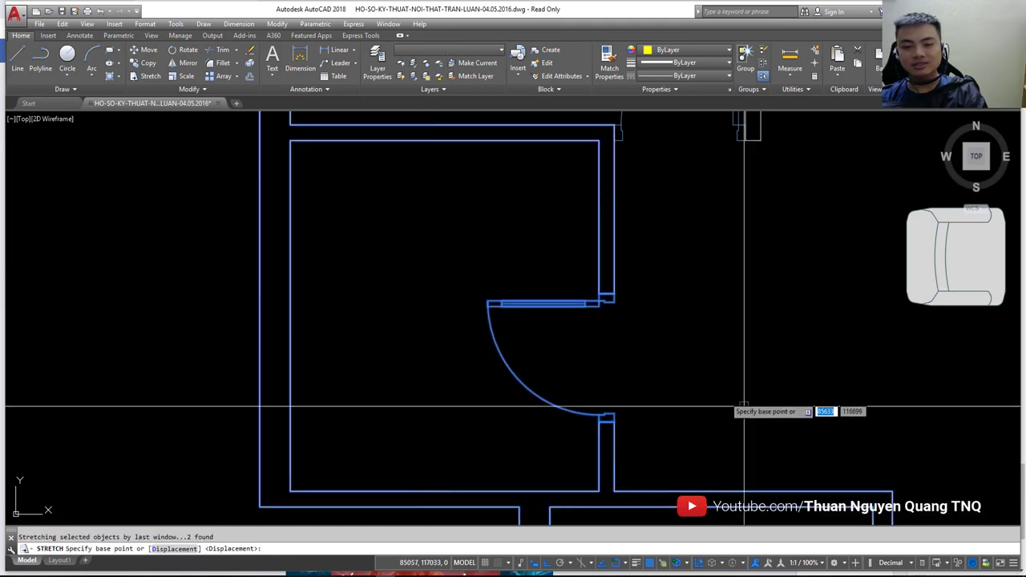
{"action": "left_click", "coordinate": [733, 470]}
{"action": "left_click", "coordinate": [733, 361]}
Step: Crossing-select the corridor wall and its door and start stretching them from a base point
{"action": "mouse_move", "coordinate": [284, 467]}
{"action": "middle_mouse_down"}
{"action": "mouse_move", "coordinate": [478, 375]}
{"action": "mouse_move", "coordinate": [388, 362]}
{"action": "middle_mouse_up"}
{"action": "scroll", "coordinate": [478, 375], "scroll_direction": "down", "scroll_amount": 2}
{"action": "left_click", "coordinate": [714, 393]}
{"action": "left_click", "coordinate": [392, 273]}
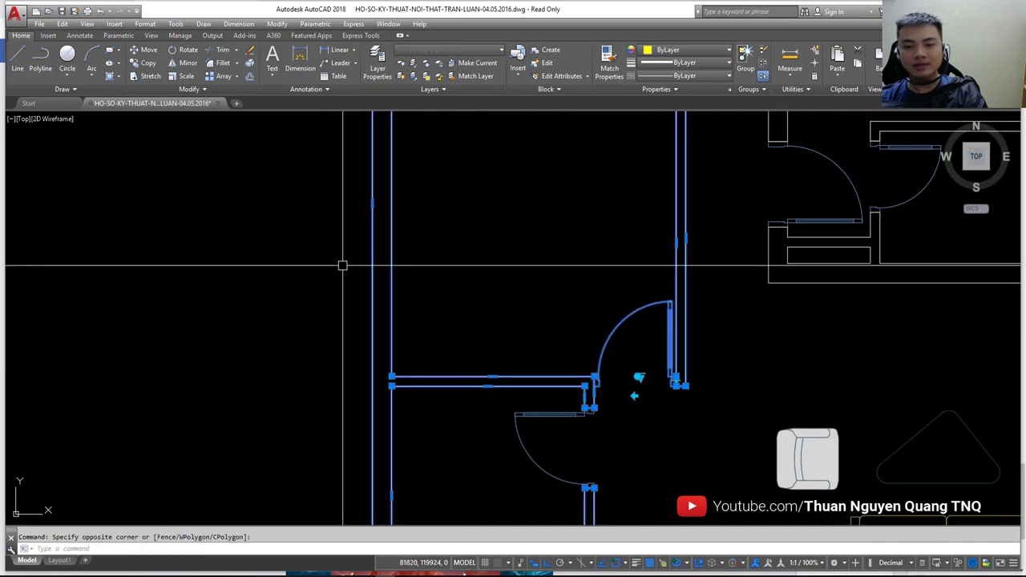
{"action": "scroll", "coordinate": [518, 289], "scroll_direction": "down", "scroll_amount": 2}
{"action": "middle_click_drag", "start_coordinate": [518, 288], "coordinate": [513, 324]}
{"action": "key", "text": "s"}
{"action": "key", "text": "space"}
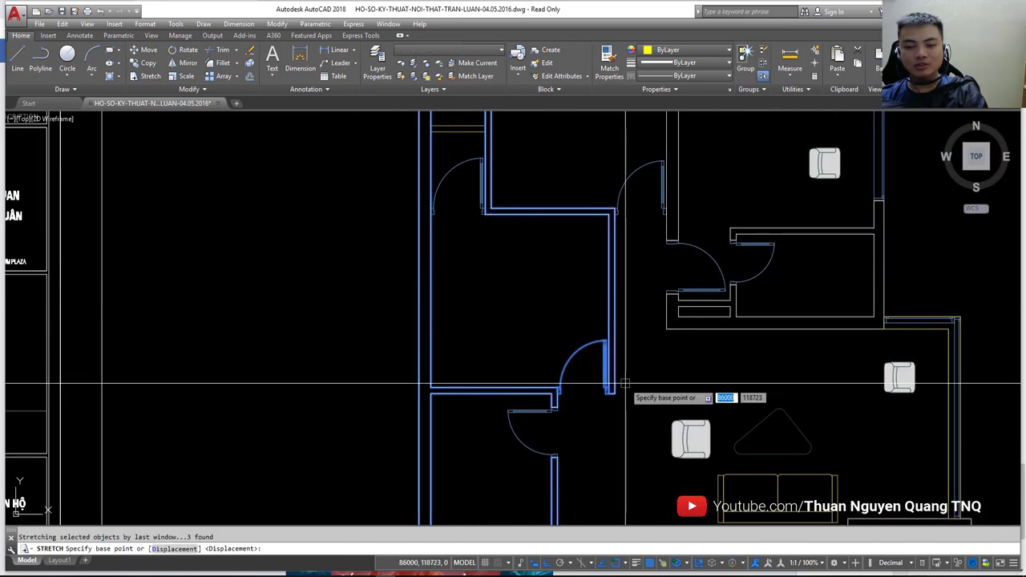
{"action": "left_click", "coordinate": [627, 391]}
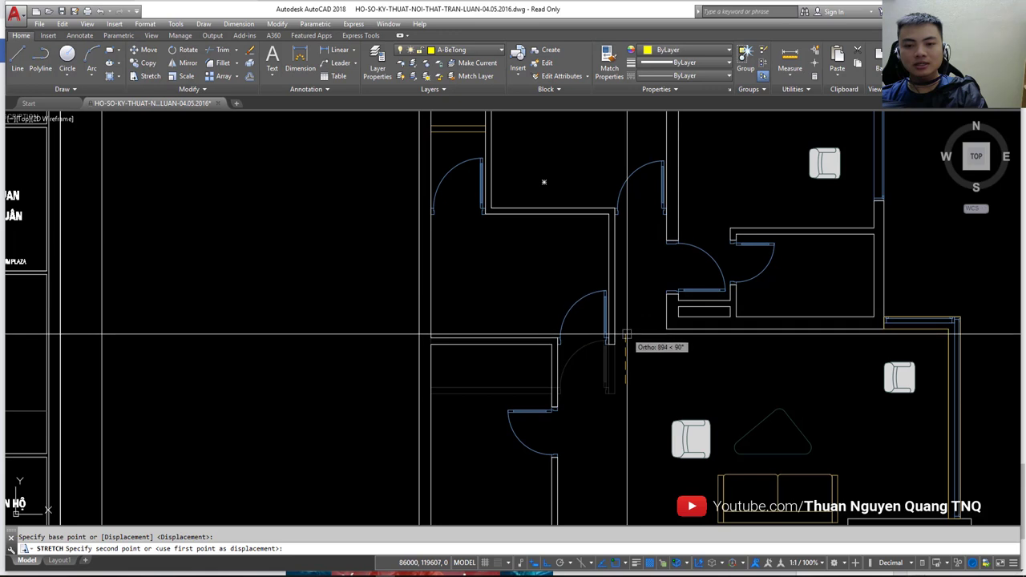
Step: Raise the corridor wall, then stretch the upper-left room's lower wall and two doors slightly up
{"action": "left_click", "coordinate": [623, 256]}
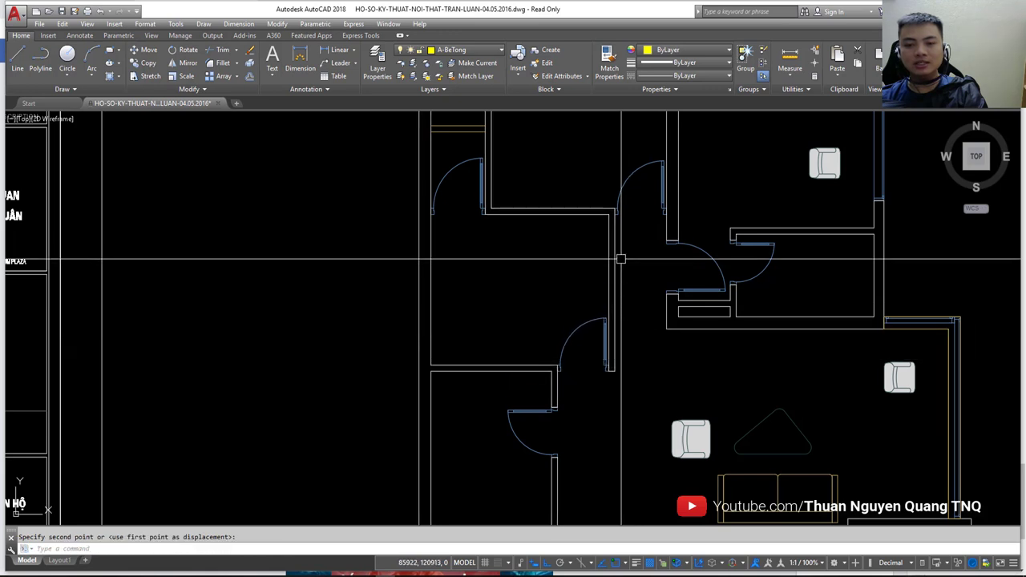
{"action": "middle_click_drag", "start_coordinate": [623, 256], "coordinate": [609, 375]}
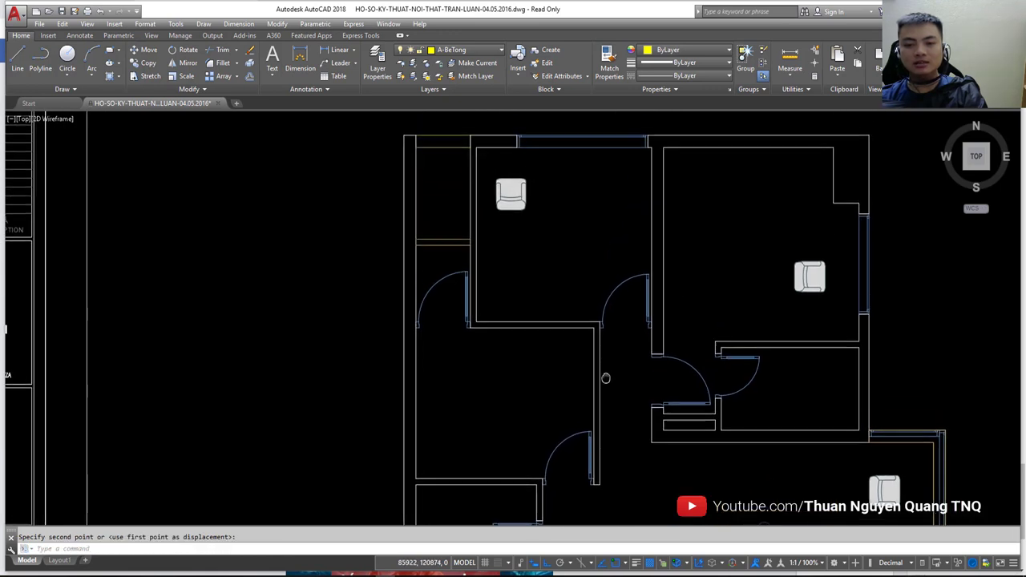
{"action": "left_click", "coordinate": [687, 340]}
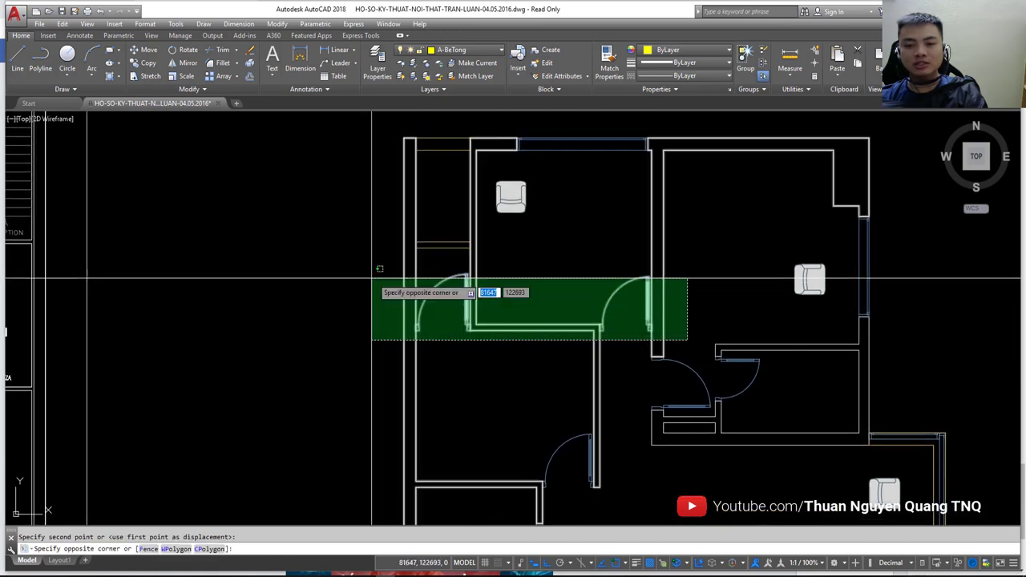
{"action": "left_click", "coordinate": [322, 263]}
{"action": "key", "text": "s"}
{"action": "key", "text": "space"}
{"action": "left_click", "coordinate": [669, 335]}
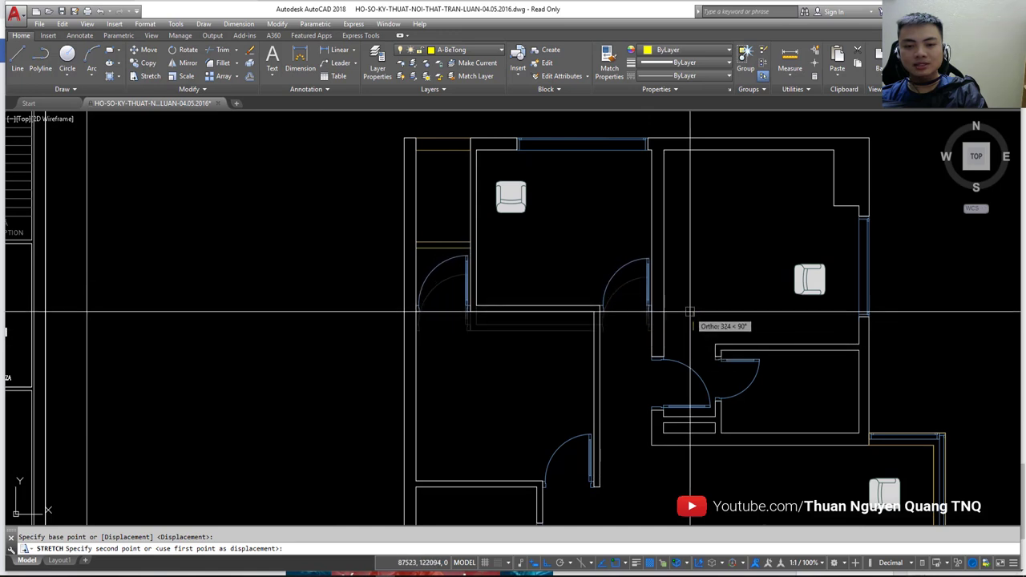
{"action": "left_click", "coordinate": [690, 311]}
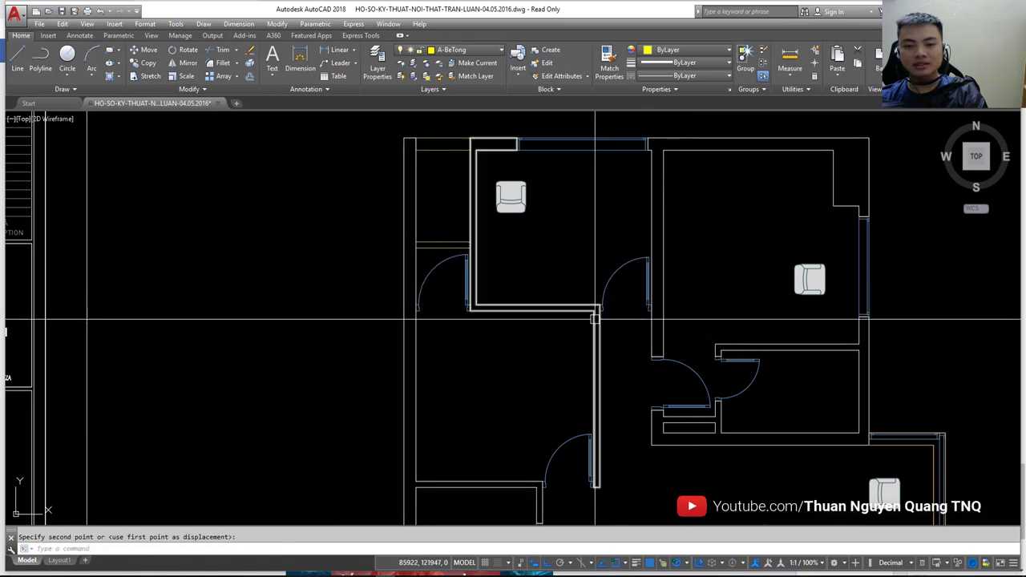
Step: Select the left outer wall, then clear the selection
{"action": "left_click", "coordinate": [510, 303]}
{"action": "left_click", "coordinate": [416, 214]}
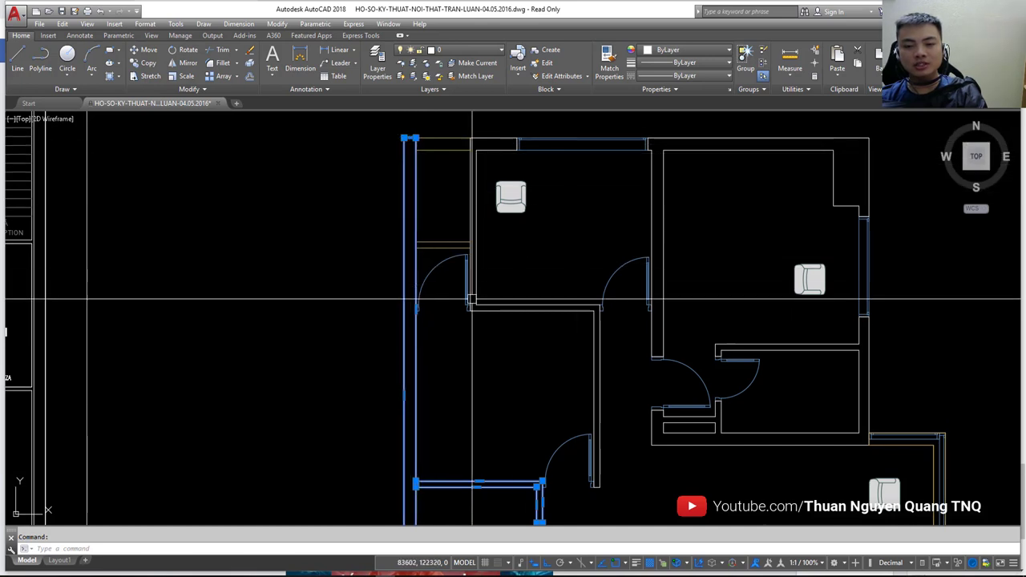
{"action": "key", "text": "Escape"}
Step: Stretch the top wall and window opening to shift the window left
{"action": "scroll", "coordinate": [559, 271], "scroll_direction": "up", "scroll_amount": 3}
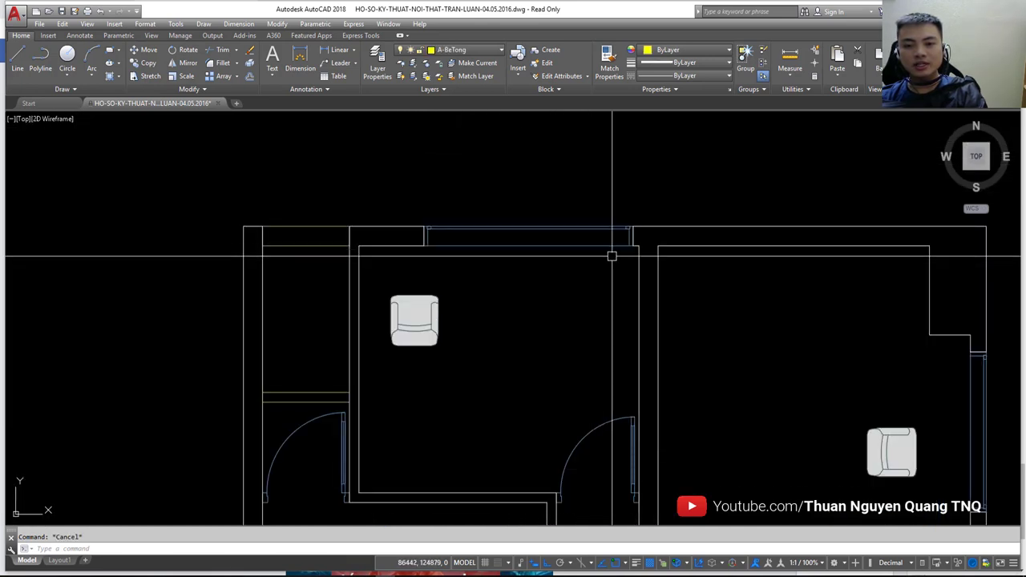
{"action": "scroll", "coordinate": [612, 251], "scroll_direction": "up", "scroll_amount": 5}
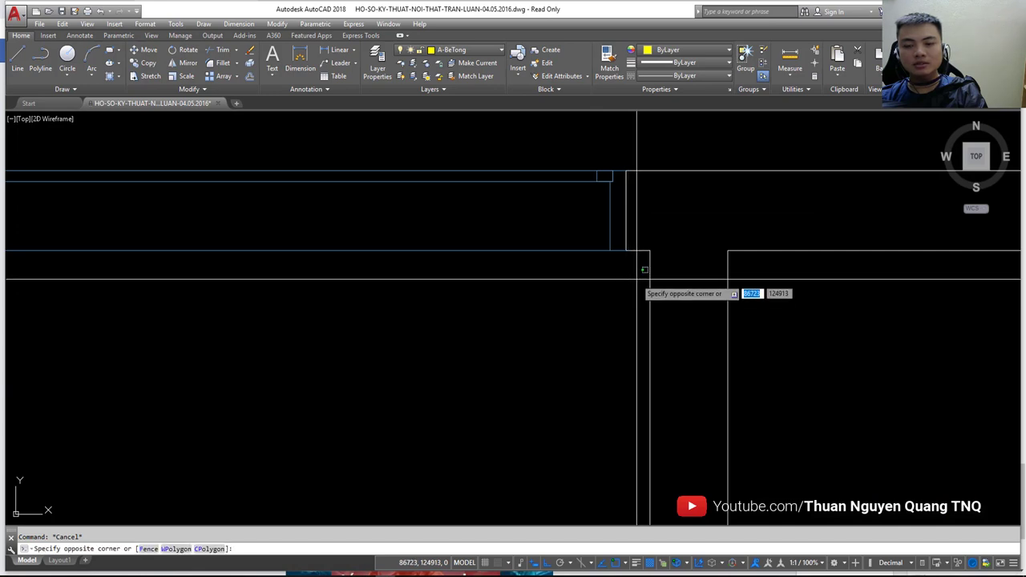
{"action": "scroll", "coordinate": [645, 270], "scroll_direction": "down", "scroll_amount": 3}
{"action": "left_click", "coordinate": [309, 192]}
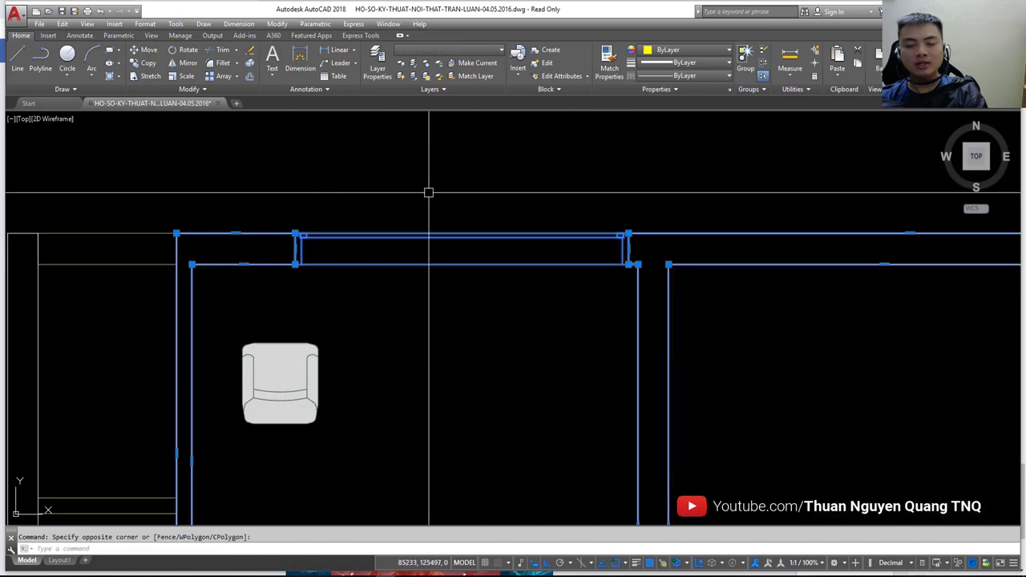
{"action": "type", "text": "s"}
{"action": "key", "text": "Return"}
{"action": "left_click", "coordinate": [591, 188]}
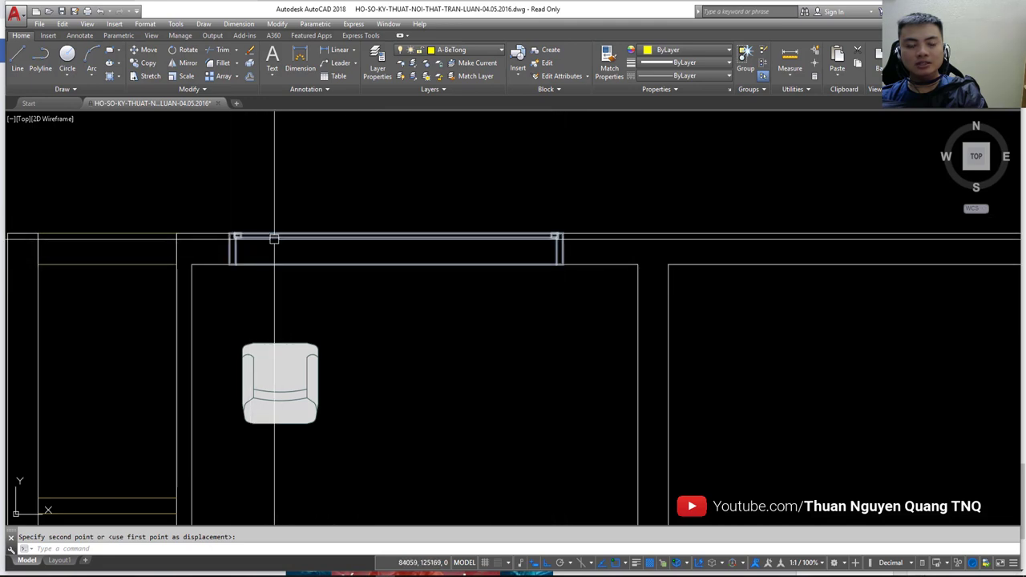
{"action": "scroll", "coordinate": [357, 243], "scroll_direction": "down", "scroll_amount": 5}
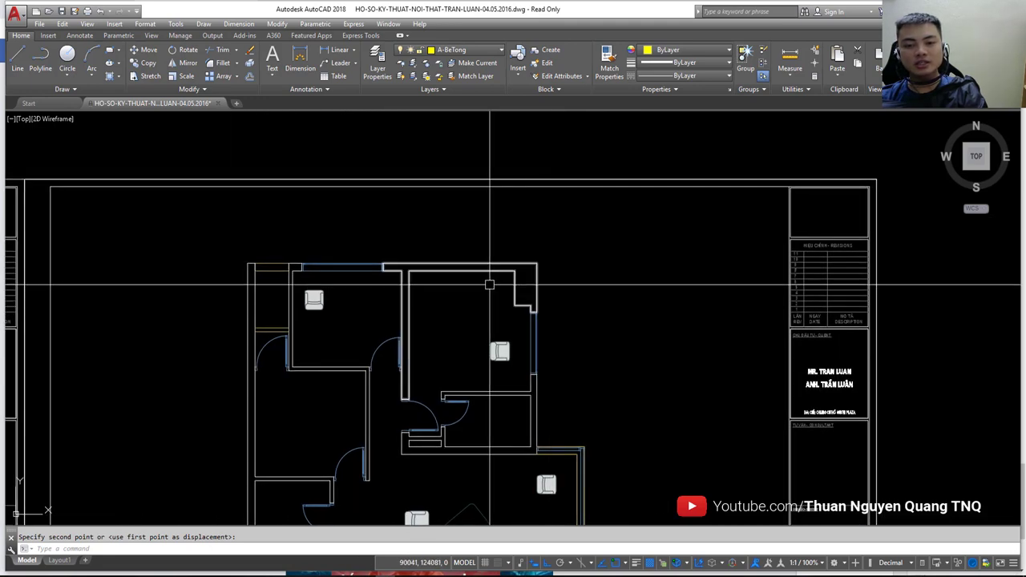
{"action": "scroll", "coordinate": [568, 366], "scroll_direction": "up", "scroll_amount": 4}
{"action": "scroll", "coordinate": [569, 366], "scroll_direction": "up", "scroll_amount": 2}
Step: Stretch the room's wall corner from its inner corner base point
{"action": "left_click", "coordinate": [572, 369]}
{"action": "left_click", "coordinate": [532, 251]}
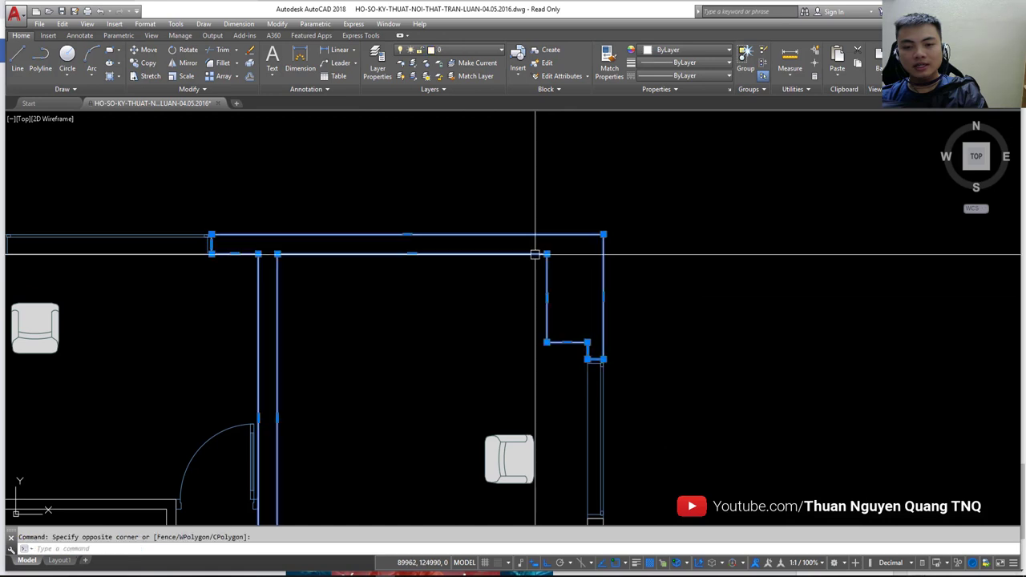
{"action": "key", "text": "Return"}
{"action": "left_click", "coordinate": [547, 343]}
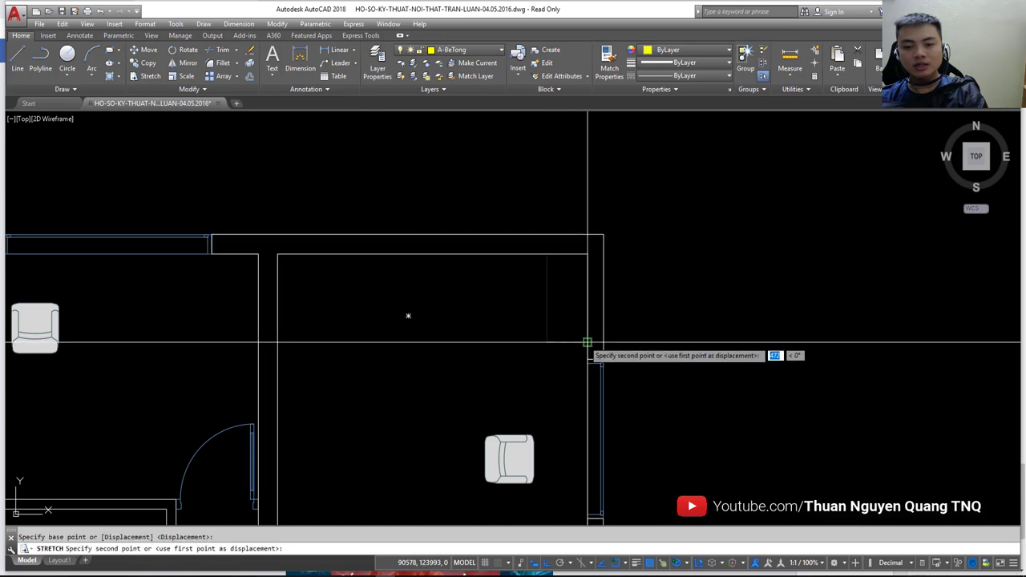
{"action": "scroll", "coordinate": [661, 291], "scroll_direction": "down", "scroll_amount": 4}
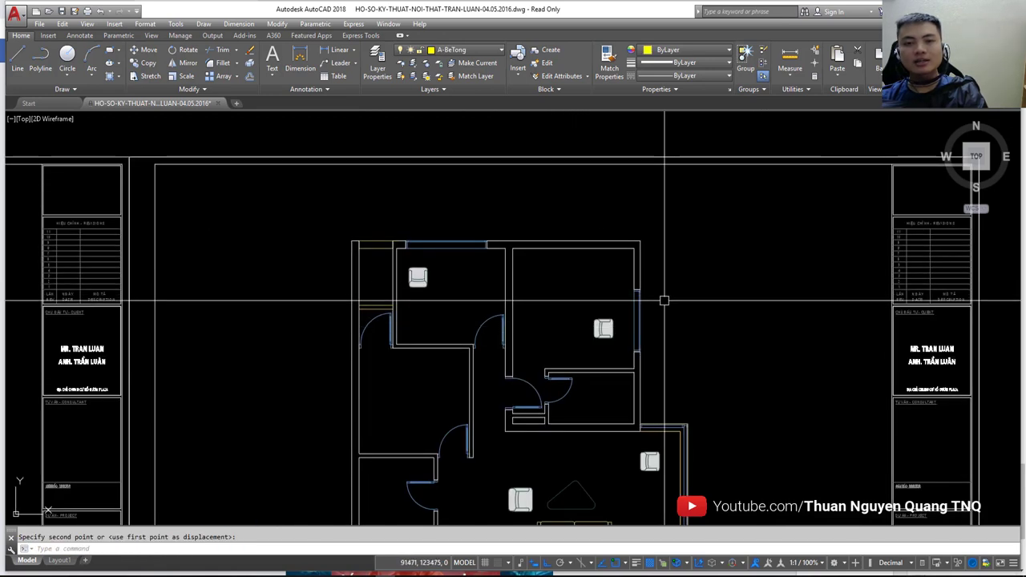
{"action": "scroll", "coordinate": [664, 301], "scroll_direction": "up", "scroll_amount": 2}
{"action": "scroll", "coordinate": [626, 256], "scroll_direction": "up", "scroll_amount": 2}
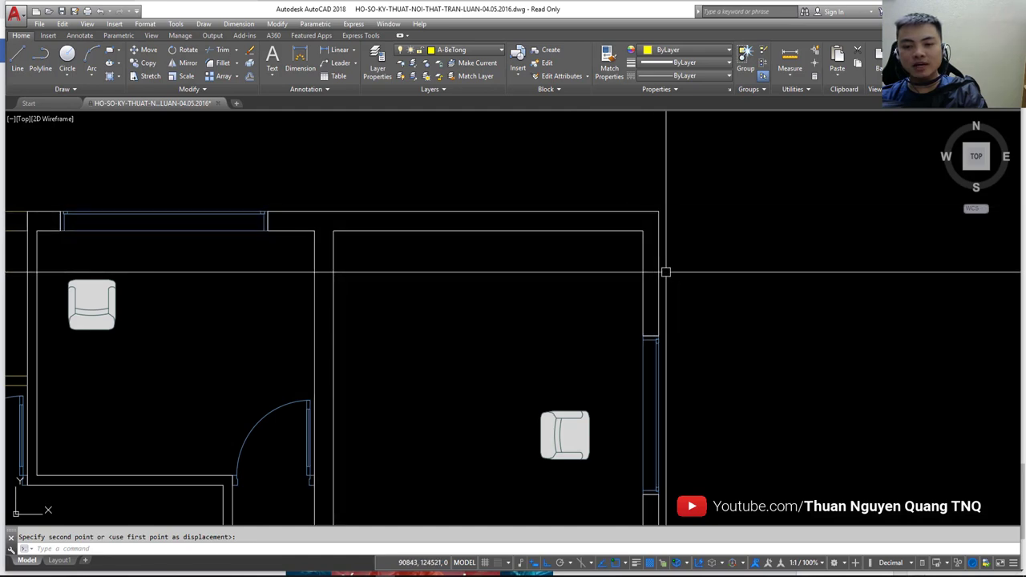
{"action": "scroll", "coordinate": [666, 272], "scroll_direction": "down", "scroll_amount": 4}
{"action": "middle_click_drag", "start_coordinate": [675, 377], "coordinate": [675, 290]}
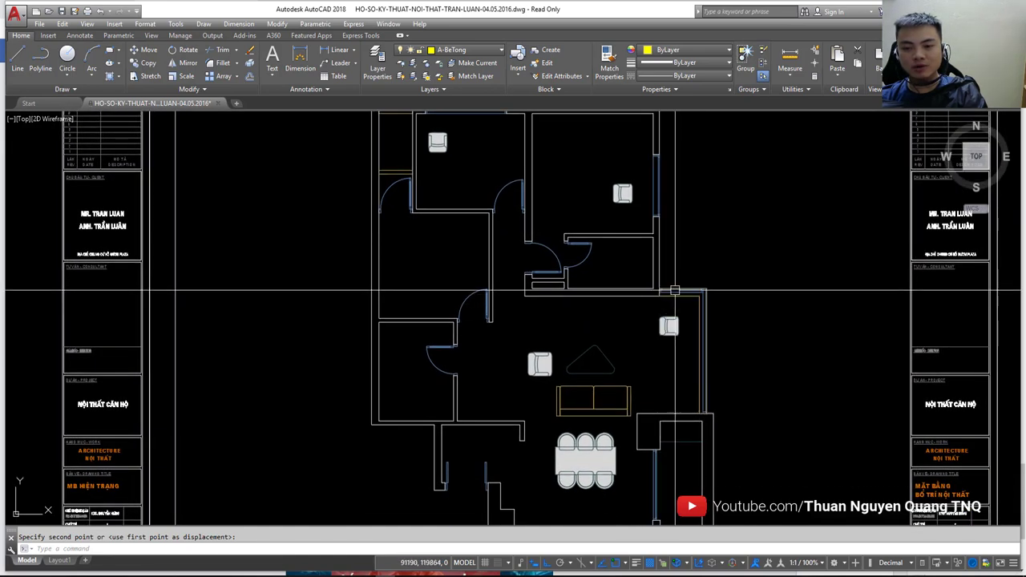
{"action": "scroll", "coordinate": [661, 449], "scroll_direction": "up", "scroll_amount": 1}
{"action": "scroll", "coordinate": [642, 449], "scroll_direction": "up", "scroll_amount": 2}
{"action": "scroll", "coordinate": [609, 441], "scroll_direction": "up", "scroll_amount": 2}
Step: Undo a misplaced stretch and re-stretch the wall beside the dining table to its new position
{"action": "left_click", "coordinate": [579, 429]}
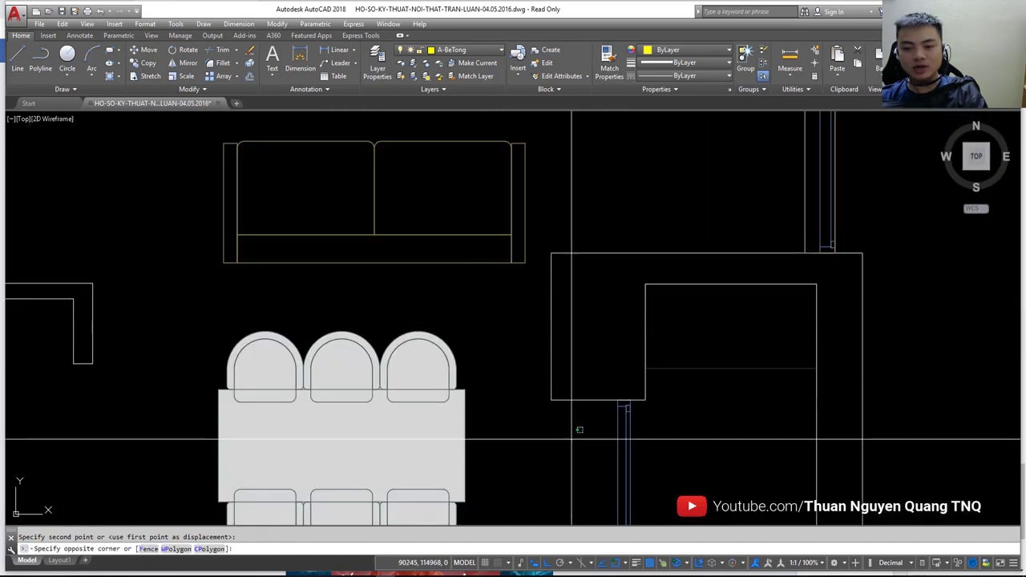
{"action": "left_click", "coordinate": [545, 220]}
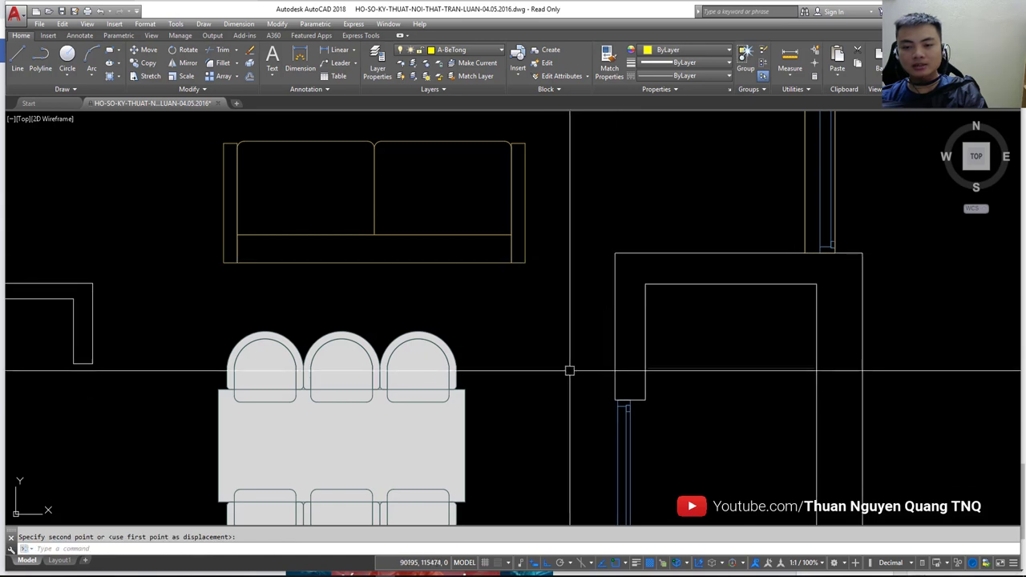
{"action": "key", "text": "ctrl+z"}
{"action": "left_click", "coordinate": [591, 425]}
{"action": "left_click", "coordinate": [566, 305]}
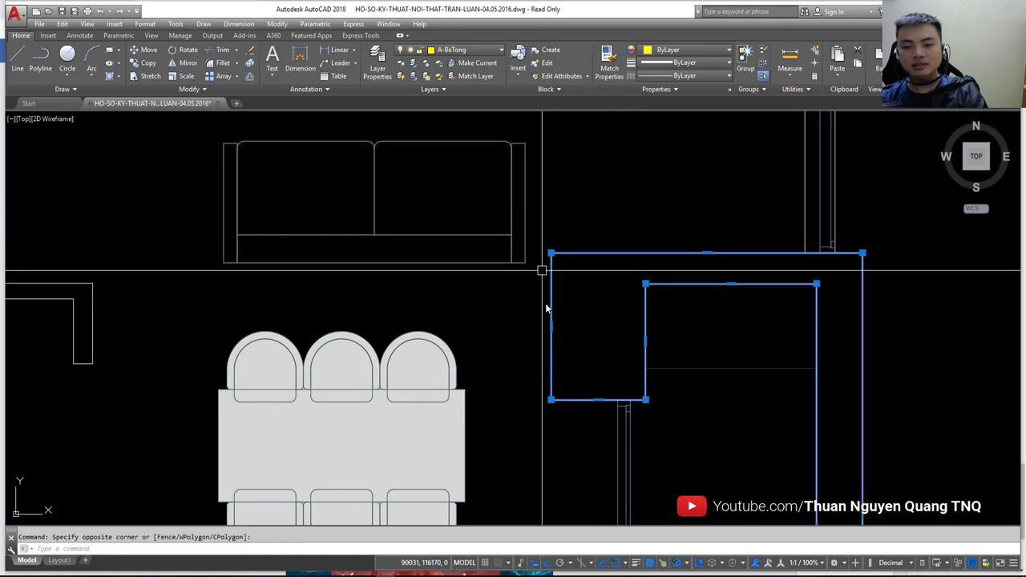
{"action": "key", "text": "Return"}
{"action": "left_click", "coordinate": [551, 399]}
{"action": "scroll", "coordinate": [606, 405], "scroll_direction": "up", "scroll_amount": 4}
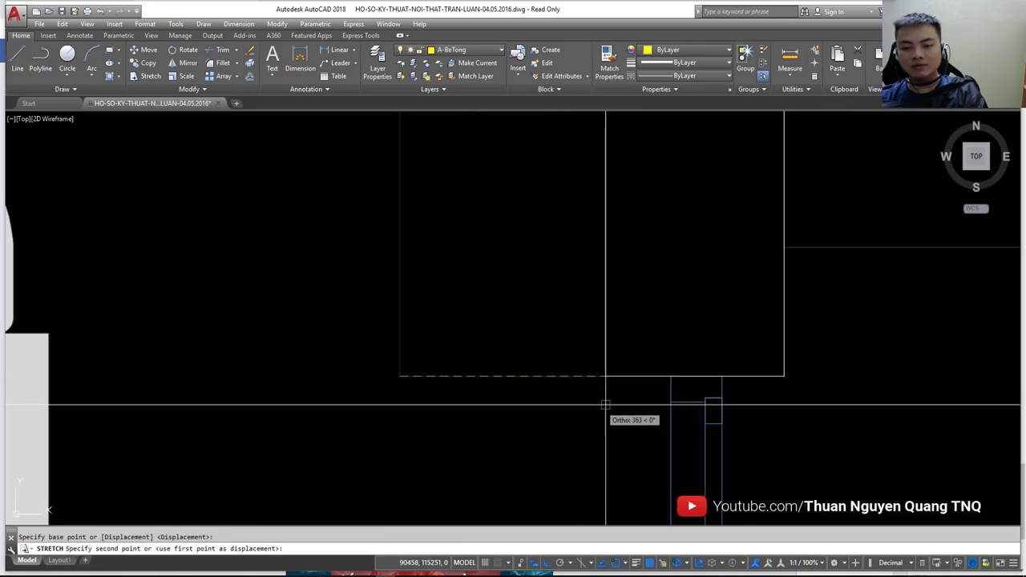
{"action": "left_click", "coordinate": [687, 393]}
Step: Cancel the pending stretch and zoom out to show both plan sheets
{"action": "scroll", "coordinate": [588, 348], "scroll_direction": "down", "scroll_amount": 2}
{"action": "scroll", "coordinate": [564, 348], "scroll_direction": "up", "scroll_amount": 2}
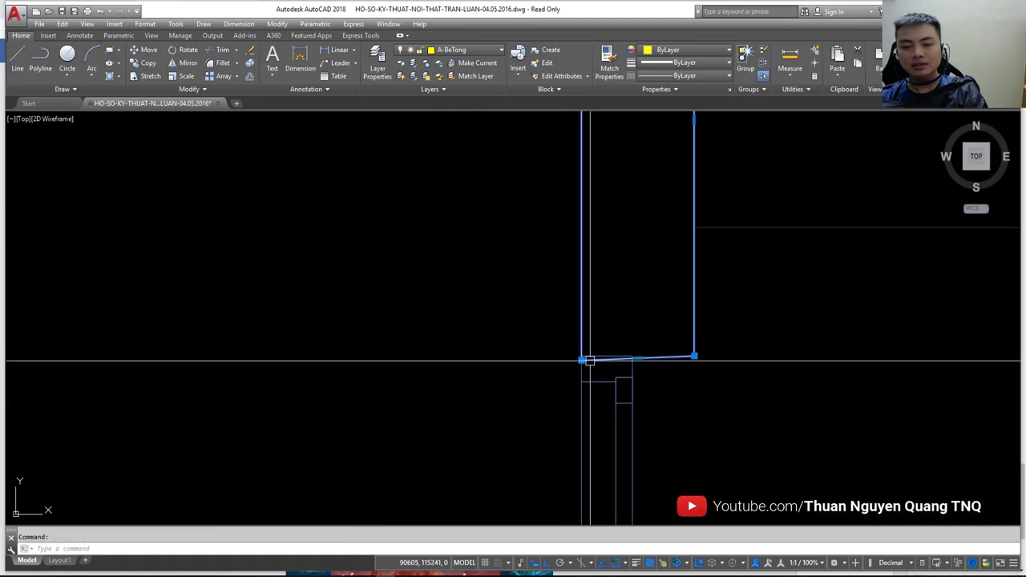
{"action": "key", "text": "Escape"}
{"action": "scroll", "coordinate": [548, 283], "scroll_direction": "down", "scroll_amount": 3}
{"action": "middle_click_drag", "start_coordinate": [548, 283], "coordinate": [655, 173]}
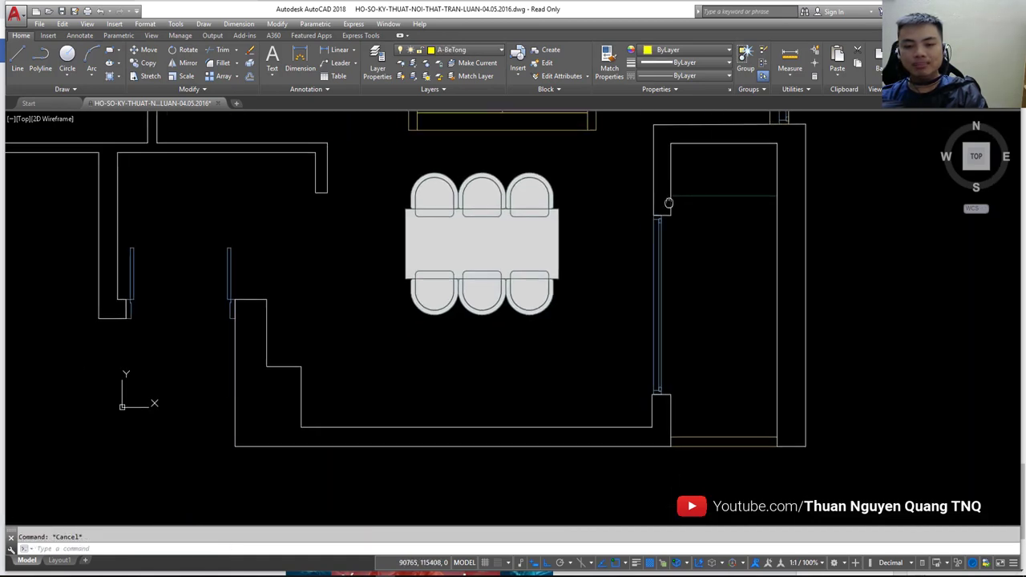
{"action": "scroll", "coordinate": [561, 327], "scroll_direction": "down", "scroll_amount": 5}
{"action": "scroll", "coordinate": [561, 327], "scroll_direction": "up", "scroll_amount": 1}
{"action": "scroll", "coordinate": [560, 327], "scroll_direction": "down", "scroll_amount": 2}
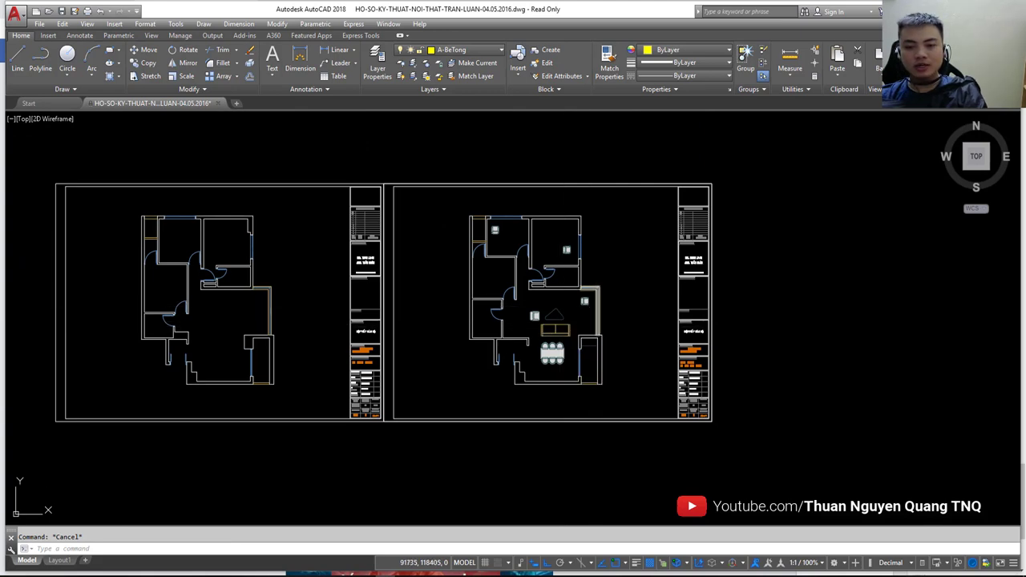
Step: Run LAYON to restore dimensions, furniture and room labels on both floor plans
{"action": "type", "text": "layon"}
{"action": "key", "text": "Return"}
{"action": "scroll", "coordinate": [545, 316], "scroll_direction": "up", "scroll_amount": 4}
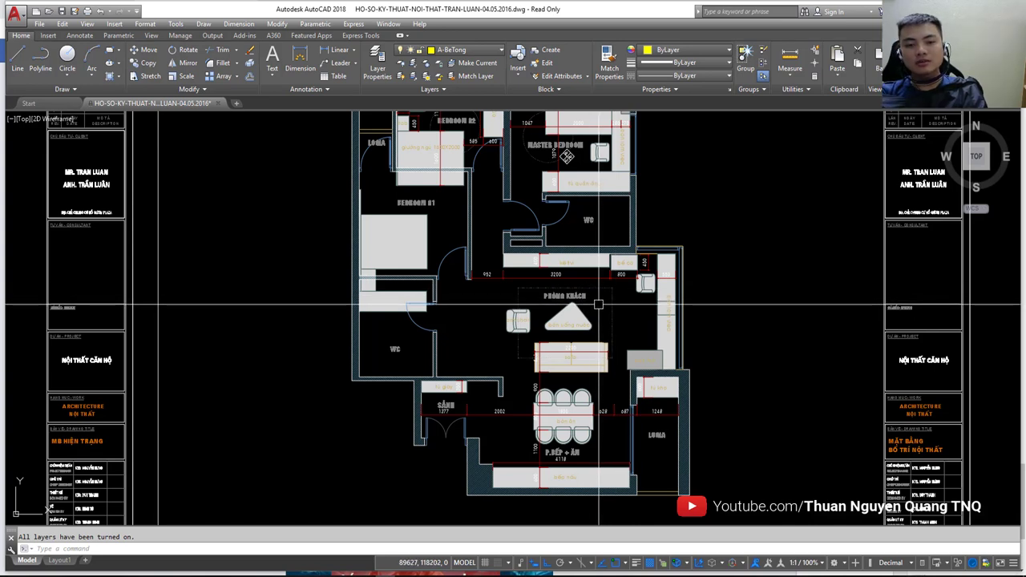
{"action": "scroll", "coordinate": [556, 266], "scroll_direction": "down", "scroll_amount": 4}
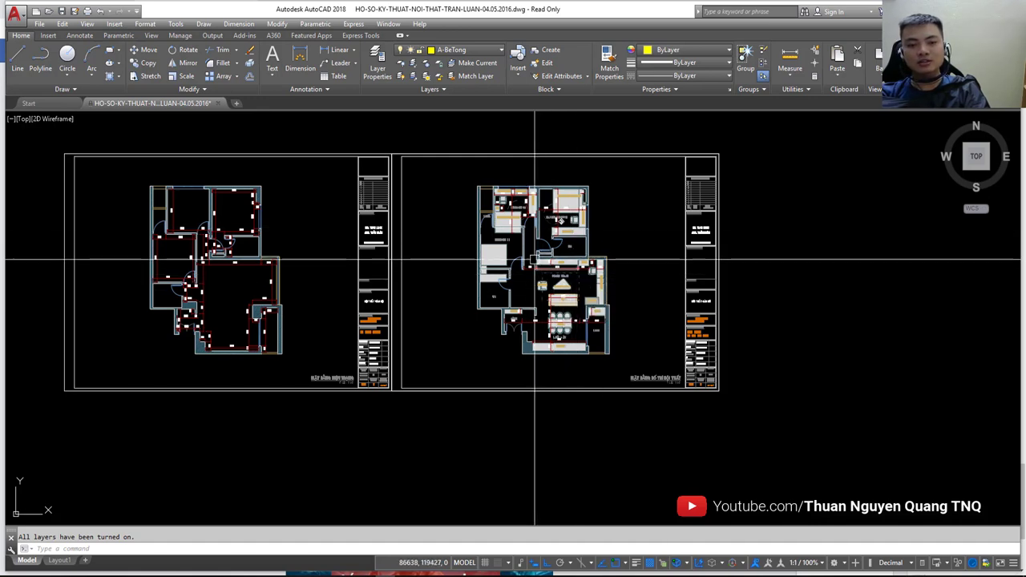
Step: Delete the loose yellow sketch shapes to the right of the sheets
{"action": "key", "text": "Escape"}
{"action": "scroll", "coordinate": [546, 260], "scroll_direction": "down", "scroll_amount": 6}
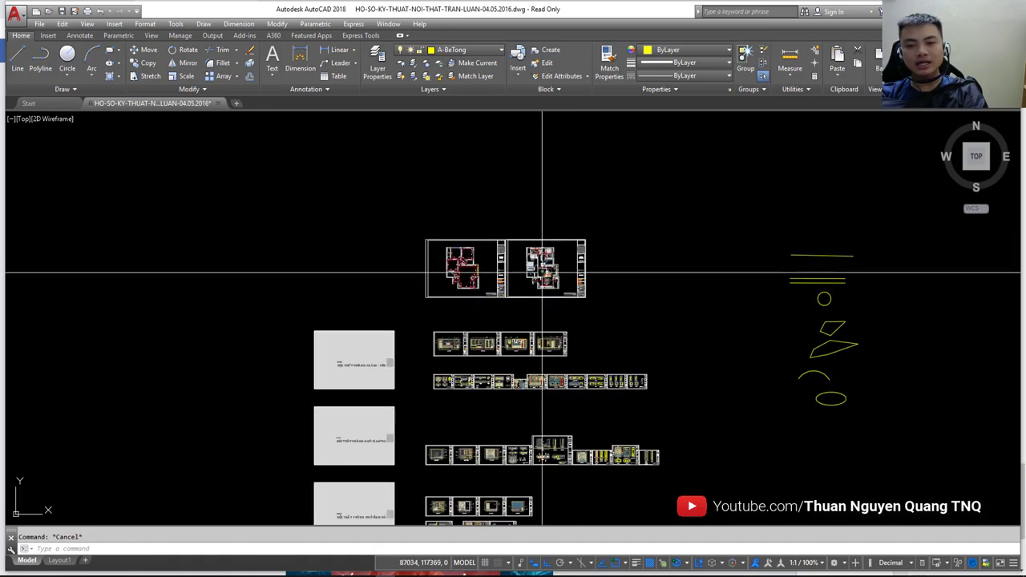
{"action": "left_click", "coordinate": [831, 407]}
{"action": "left_click", "coordinate": [669, 192]}
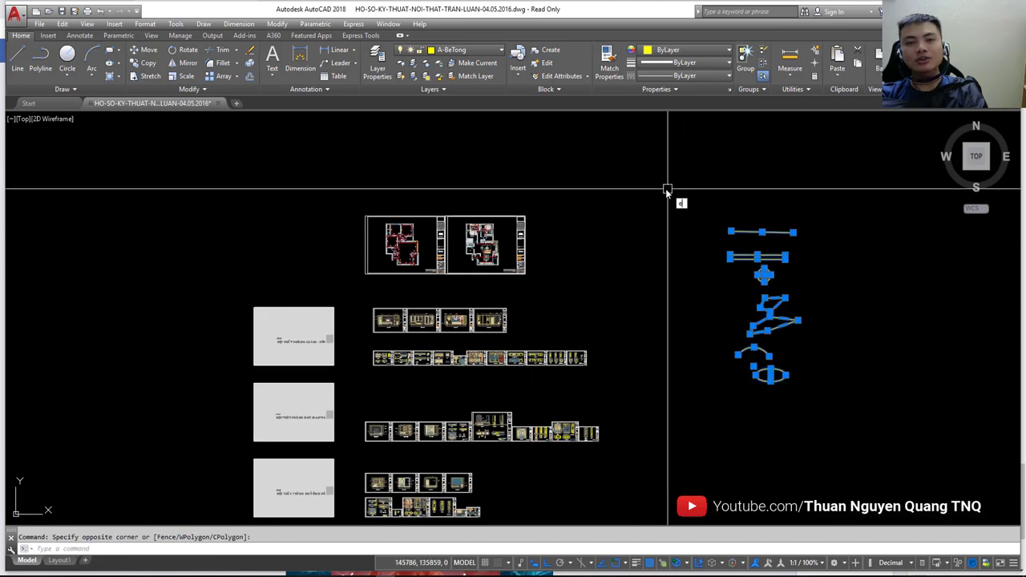
{"action": "key", "text": "Delete"}
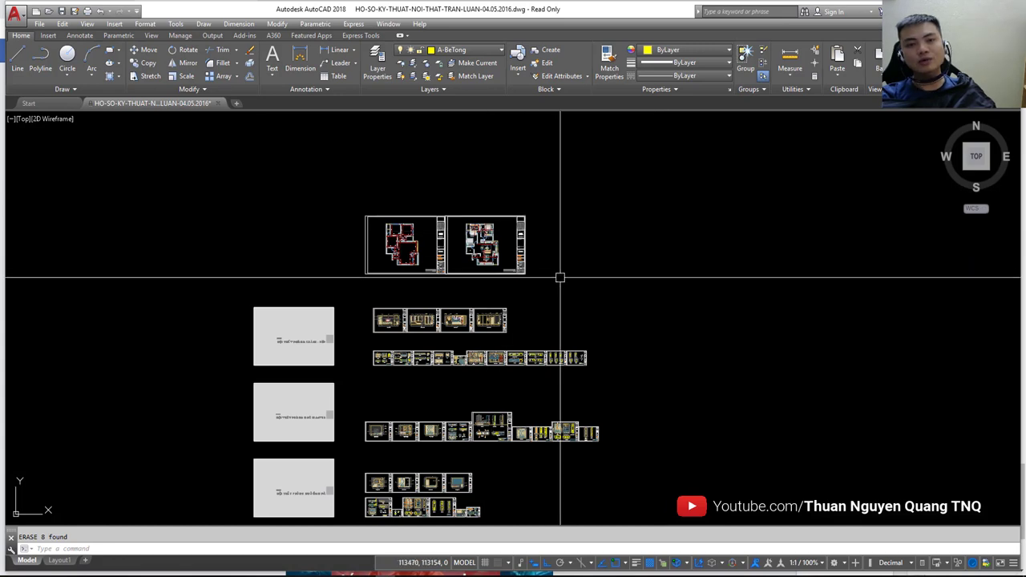
Step: Pan and zoom across the drawing set, including the PHÒNG KHÁCH - BẾP sheet
{"action": "middle_click_drag", "start_coordinate": [518, 305], "coordinate": [558, 267]}
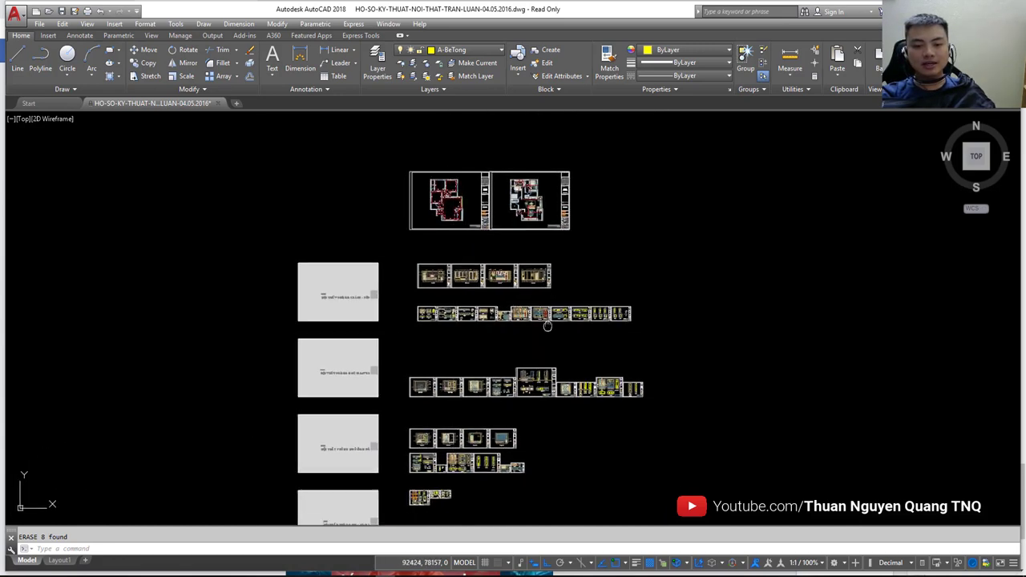
{"action": "scroll", "coordinate": [389, 345], "scroll_direction": "up", "scroll_amount": 6}
{"action": "scroll", "coordinate": [429, 350], "scroll_direction": "down", "scroll_amount": 2}
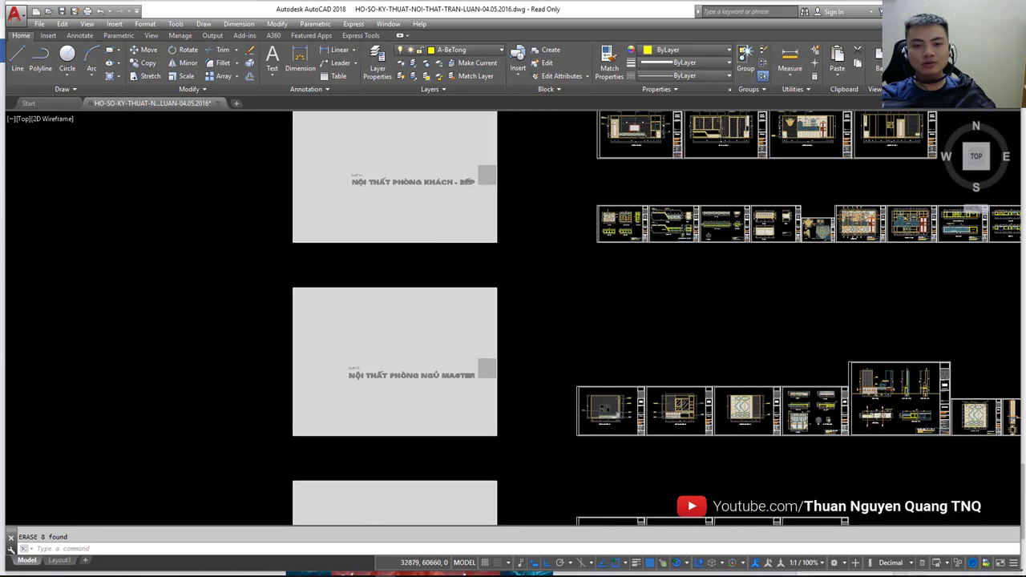
{"action": "middle_click_drag", "start_coordinate": [429, 351], "coordinate": [356, 344]}
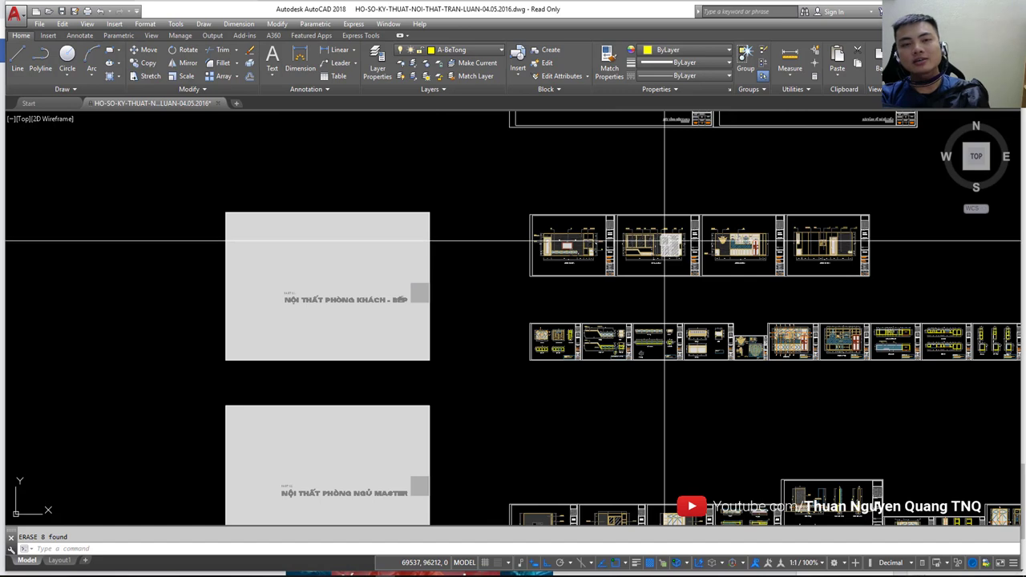
{"action": "scroll", "coordinate": [676, 307], "scroll_direction": "down", "scroll_amount": 3}
{"action": "scroll", "coordinate": [704, 304], "scroll_direction": "down", "scroll_amount": 2}
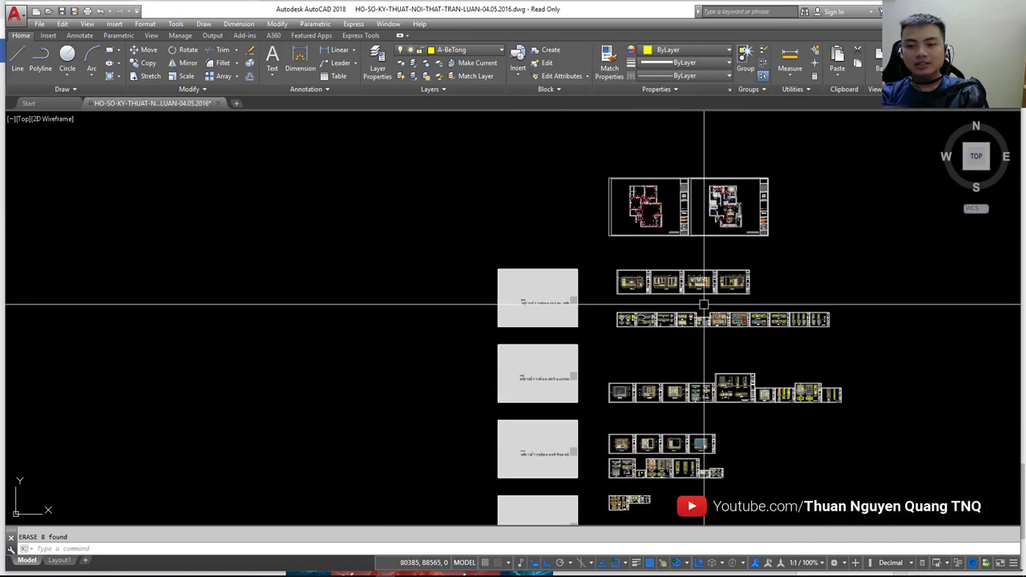
{"action": "scroll", "coordinate": [704, 305], "scroll_direction": "down", "scroll_amount": 2}
{"action": "scroll", "coordinate": [671, 298], "scroll_direction": "down", "scroll_amount": 2}
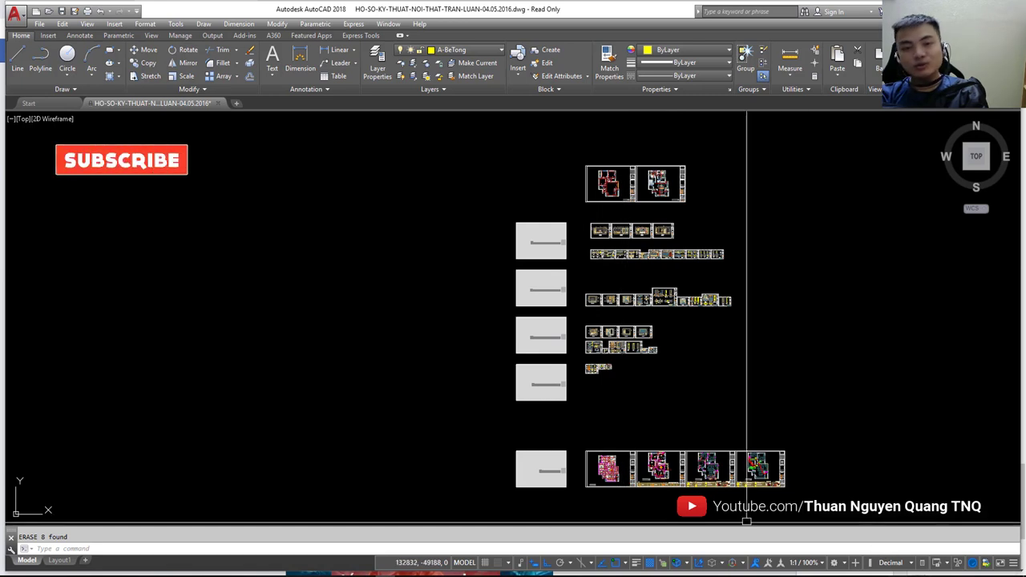
{"action": "middle_click_drag", "start_coordinate": [685, 330], "coordinate": [547, 330]}
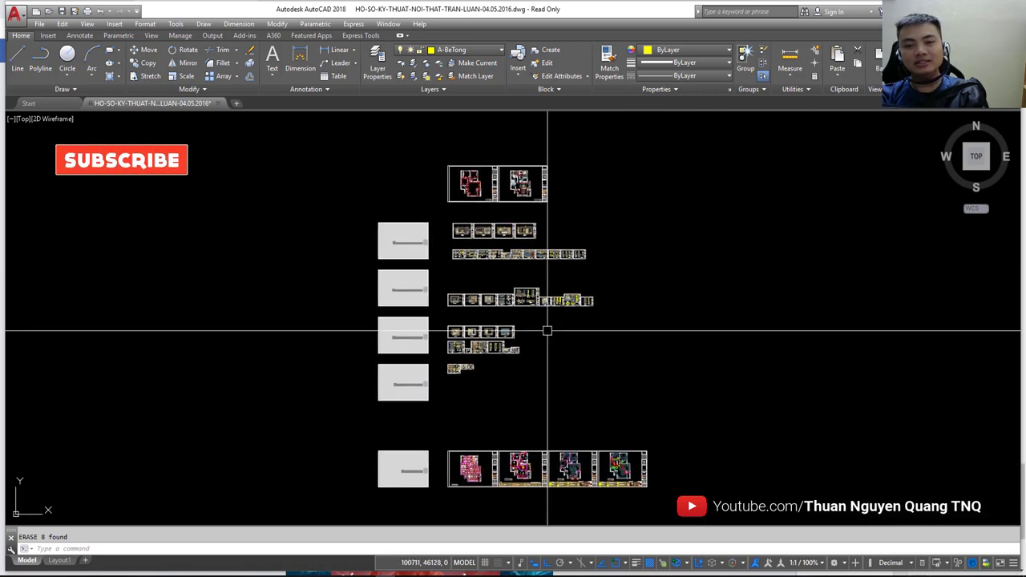